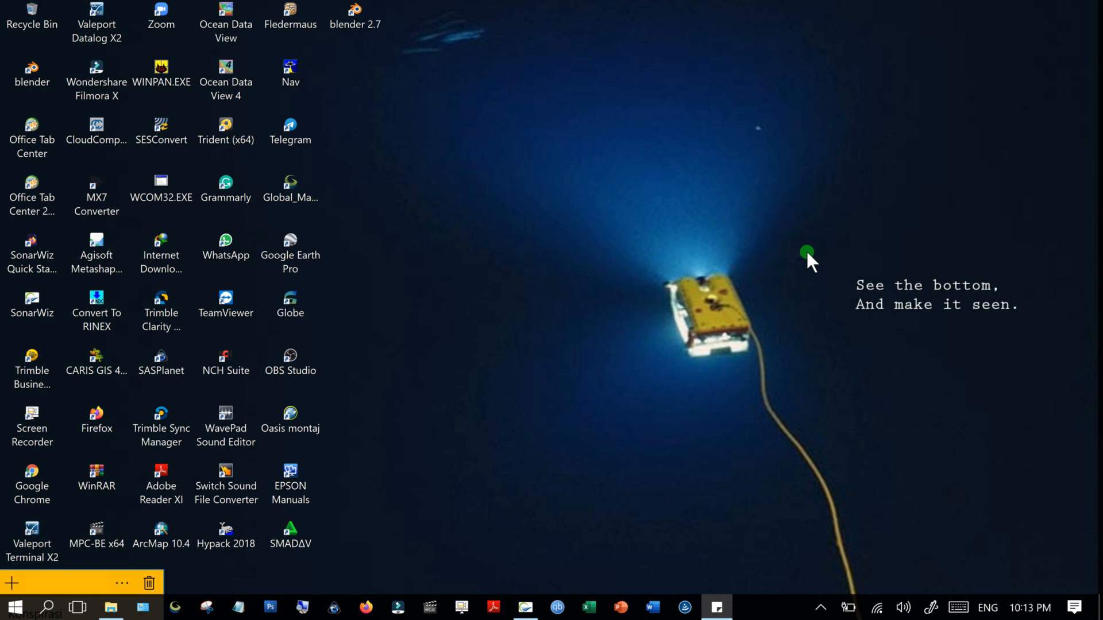
Switch to SonarWiz 7, start a new project and enter Pengecekan_Pipa as the project name.
click(525, 607)
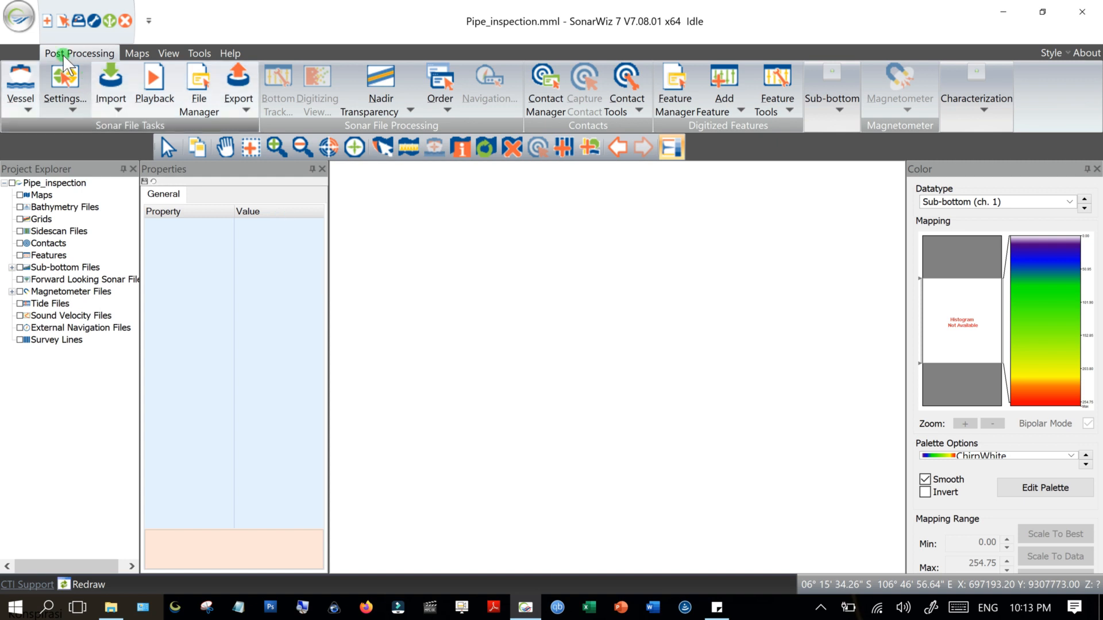
click(20, 15)
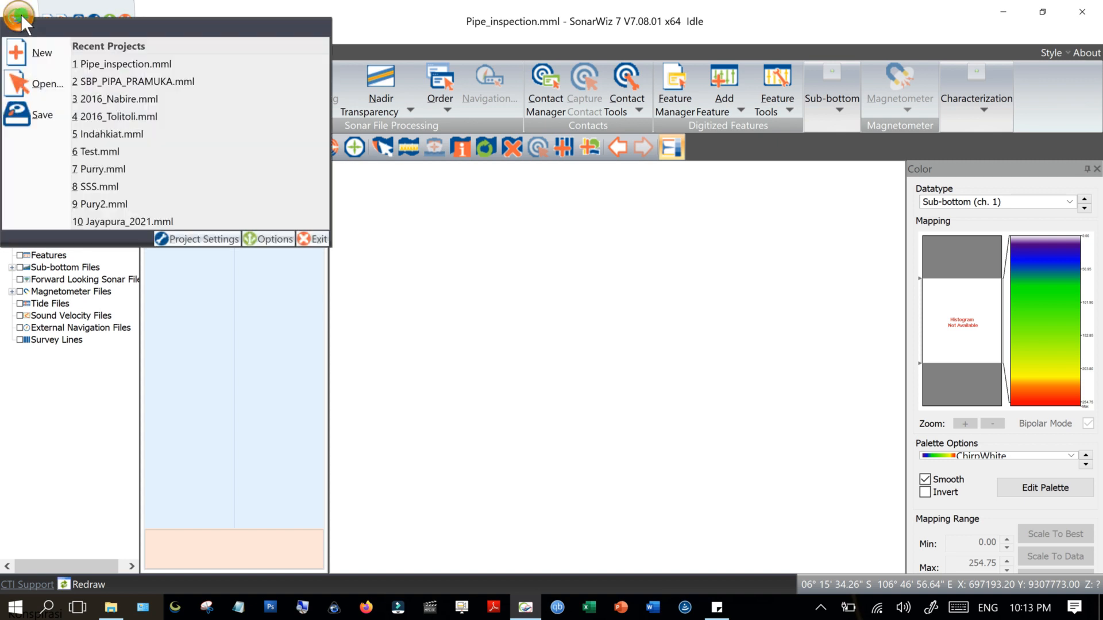
click(26, 52)
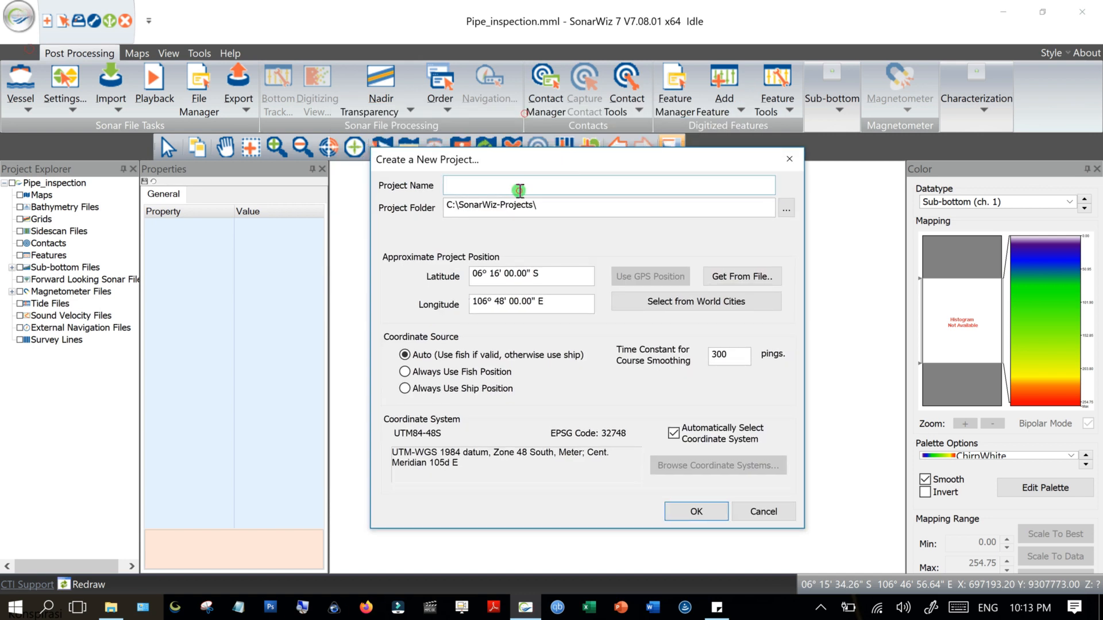
text(Pengecekan Pipa)
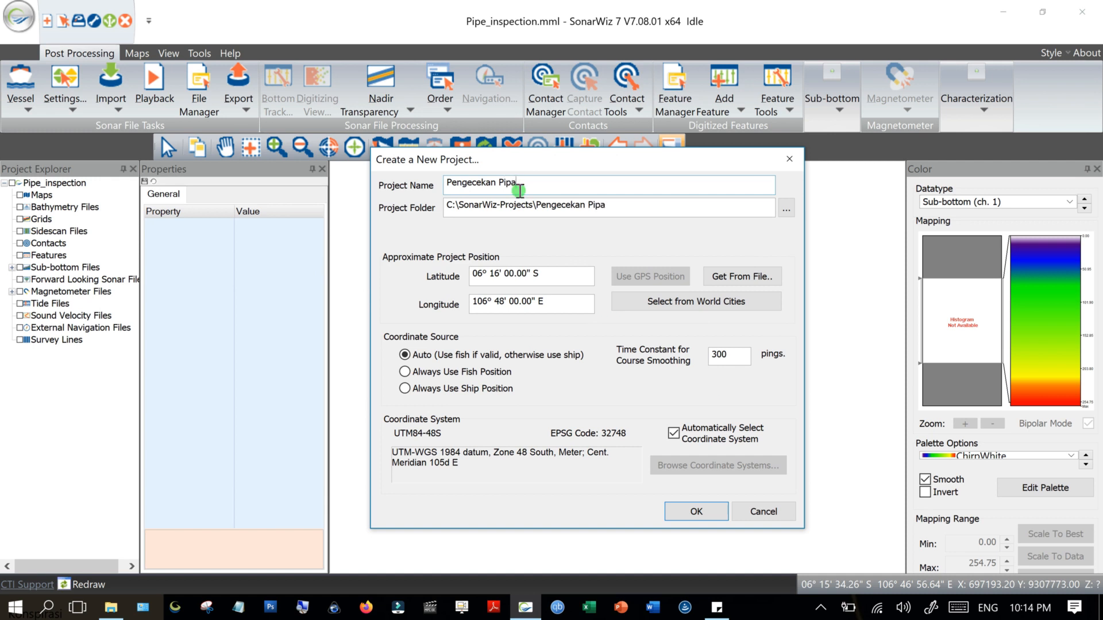
click(498, 182)
key(BackSpace)
text(_)
Turn off automatic coordinate system selection and choose UTM84-48S from the UTM Zones, Southern Hemisphere, Meters group.
click(673, 433)
click(668, 466)
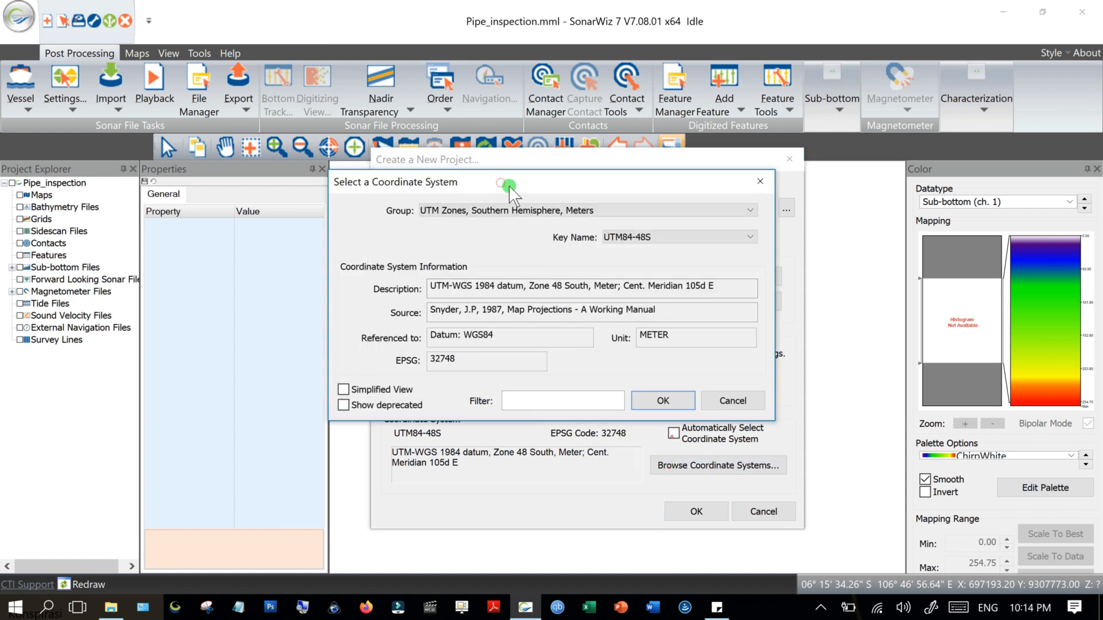
drag(485, 180, 468, 167)
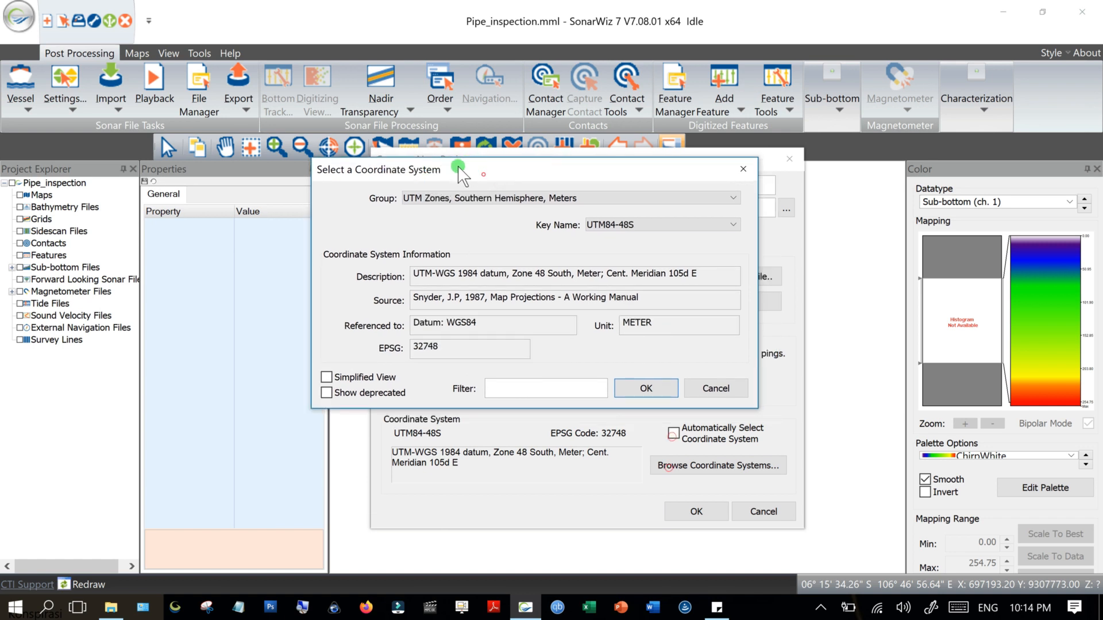
click(561, 201)
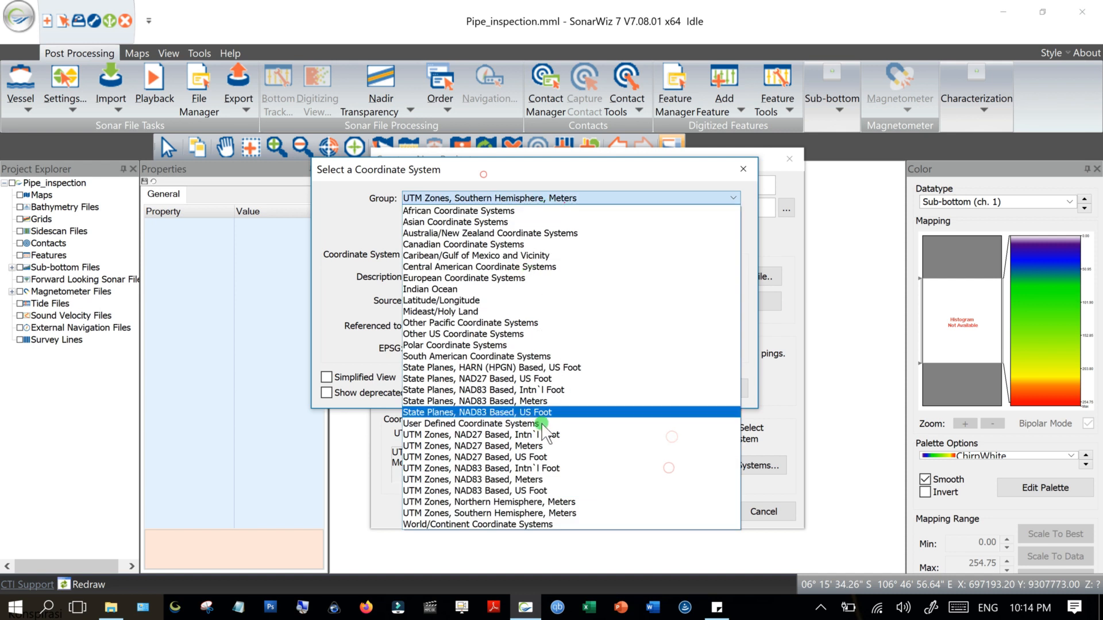
click(520, 513)
drag(560, 174, 562, 191)
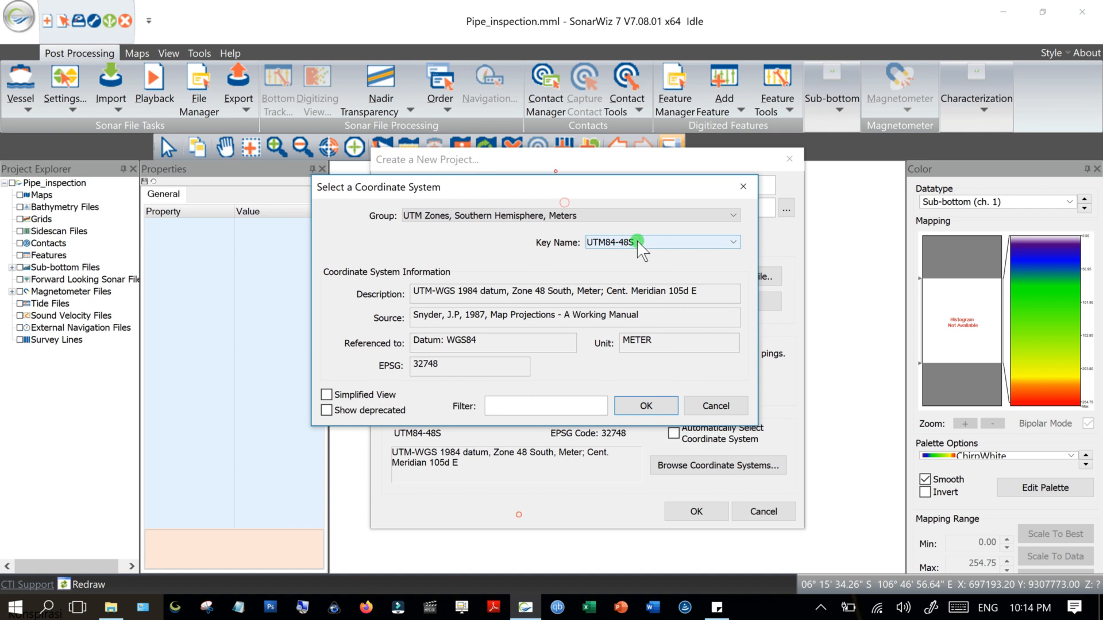
click(638, 408)
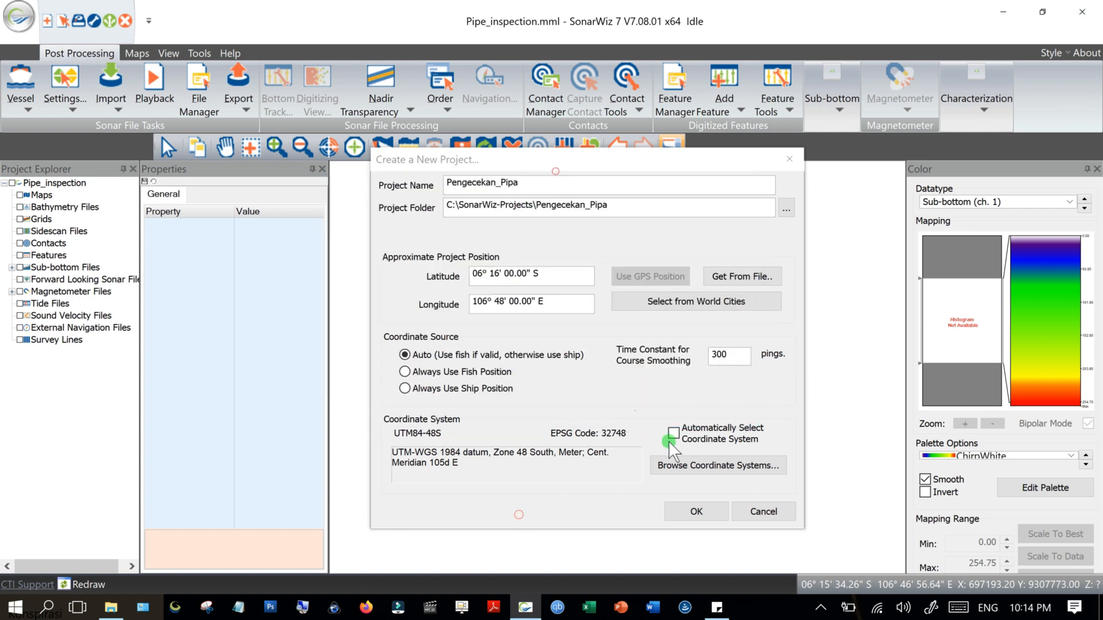
Change the project name to the unique name Pengecekan_Pipa_New and create the project.
click(693, 512)
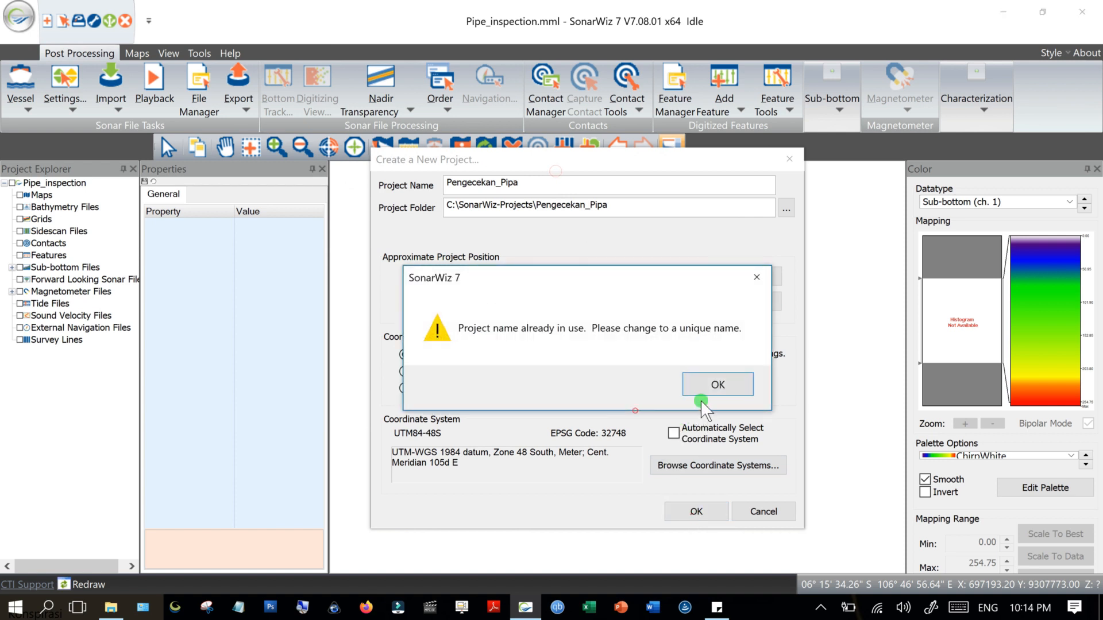
click(711, 383)
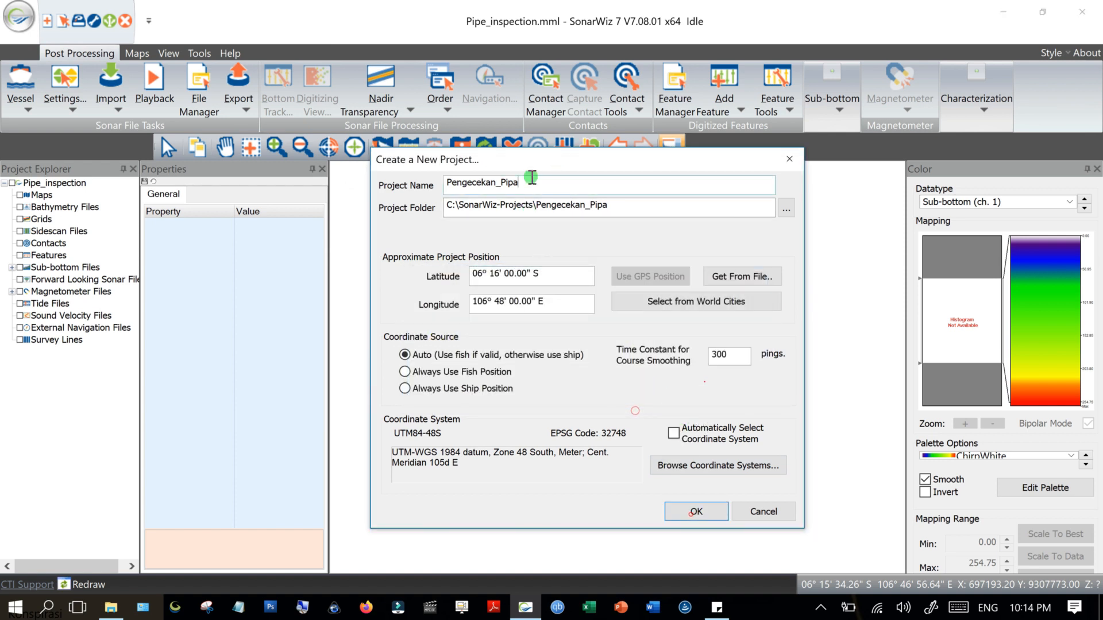
text(_New)
click(713, 509)
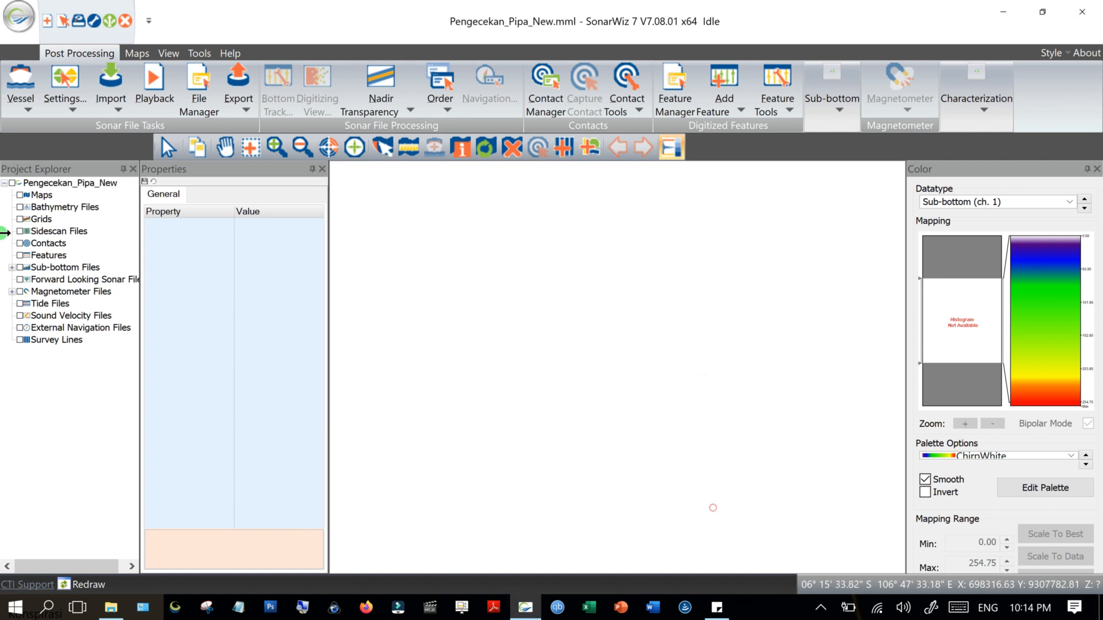
Start a sub-bottom file import and browse to the Videos\SBP\2018_Pipa_Pramuka folder.
click(11, 268)
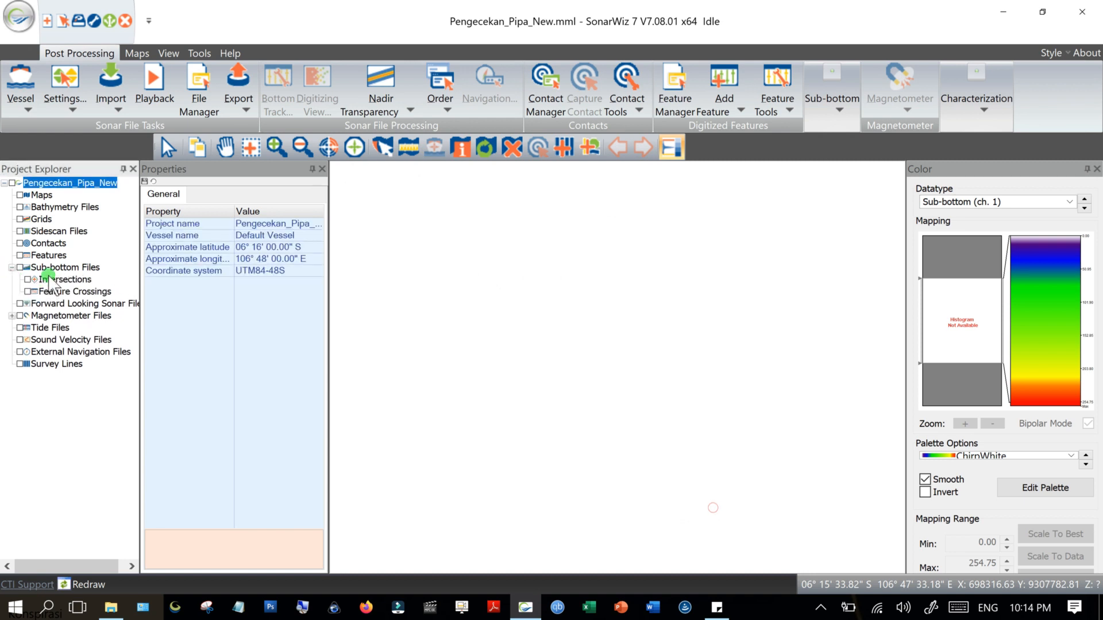
click(47, 267)
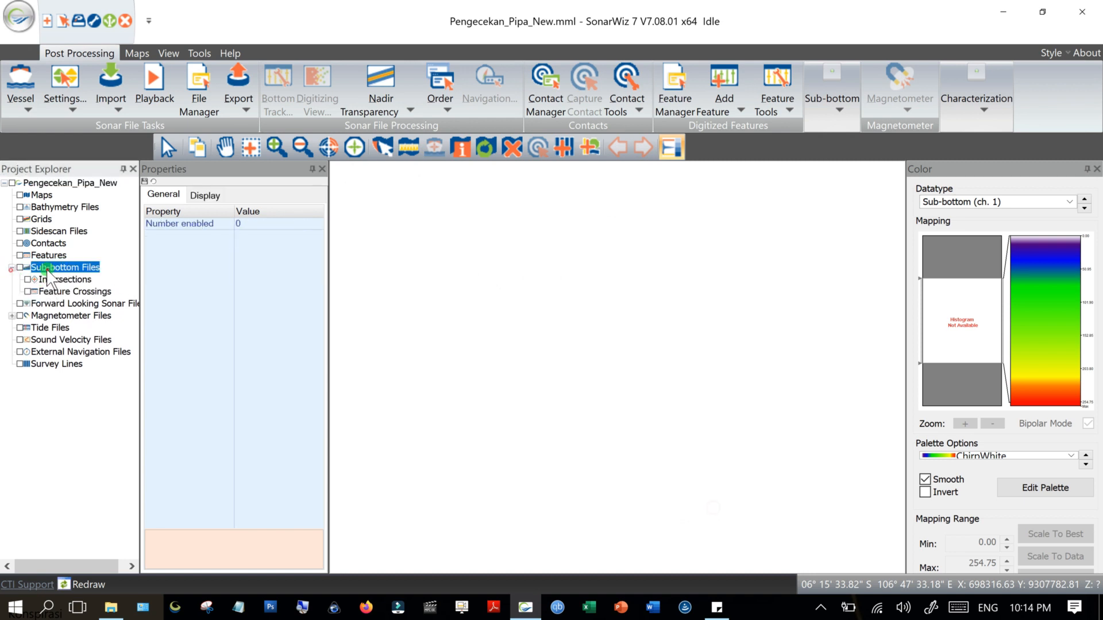
right_click(48, 271)
click(60, 295)
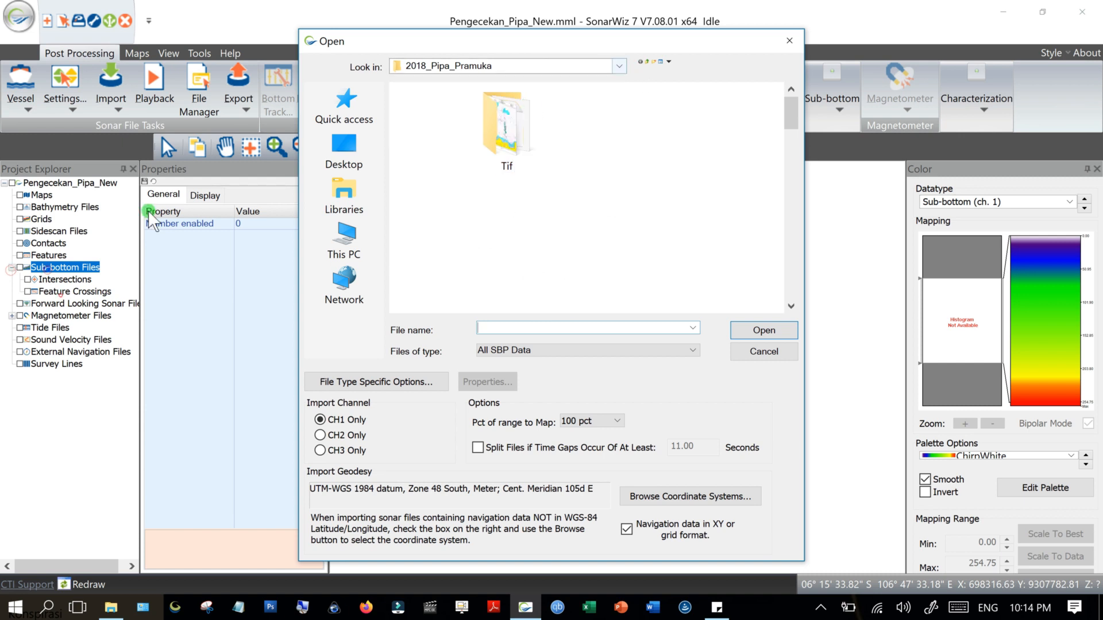
click(351, 245)
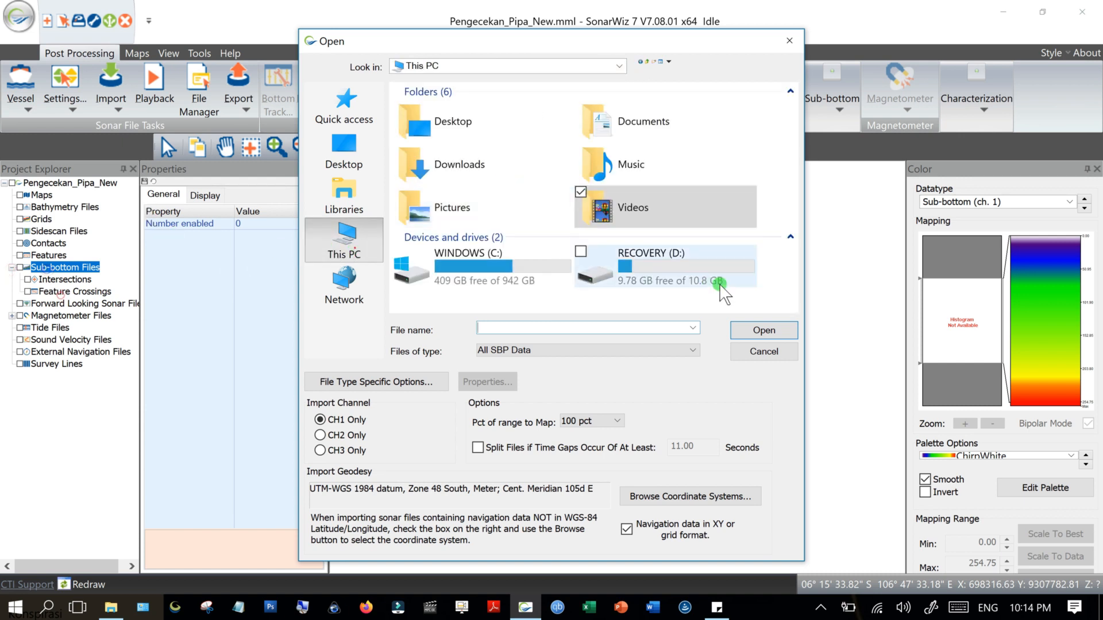
double_click(627, 224)
scroll(442, 291, down, 3)
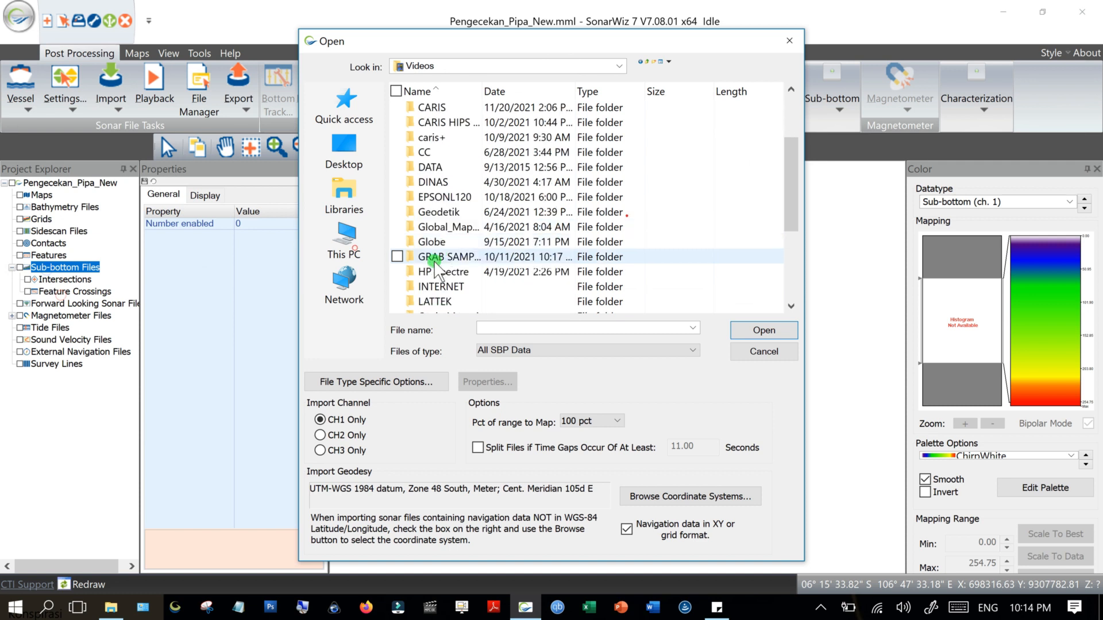
scroll(443, 287, down, 2)
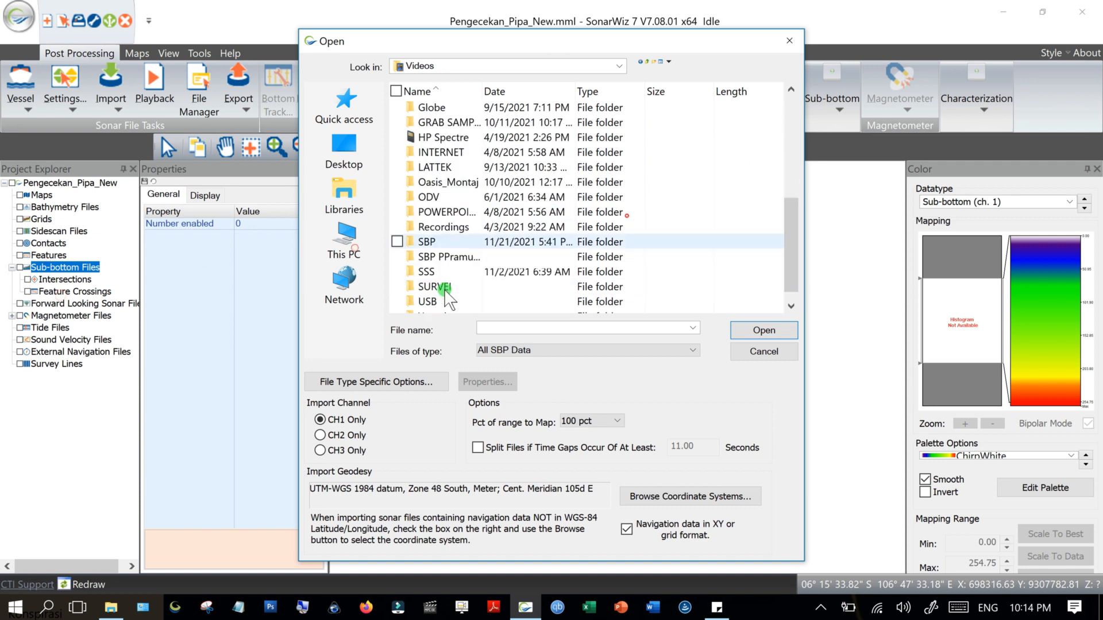
double_click(432, 240)
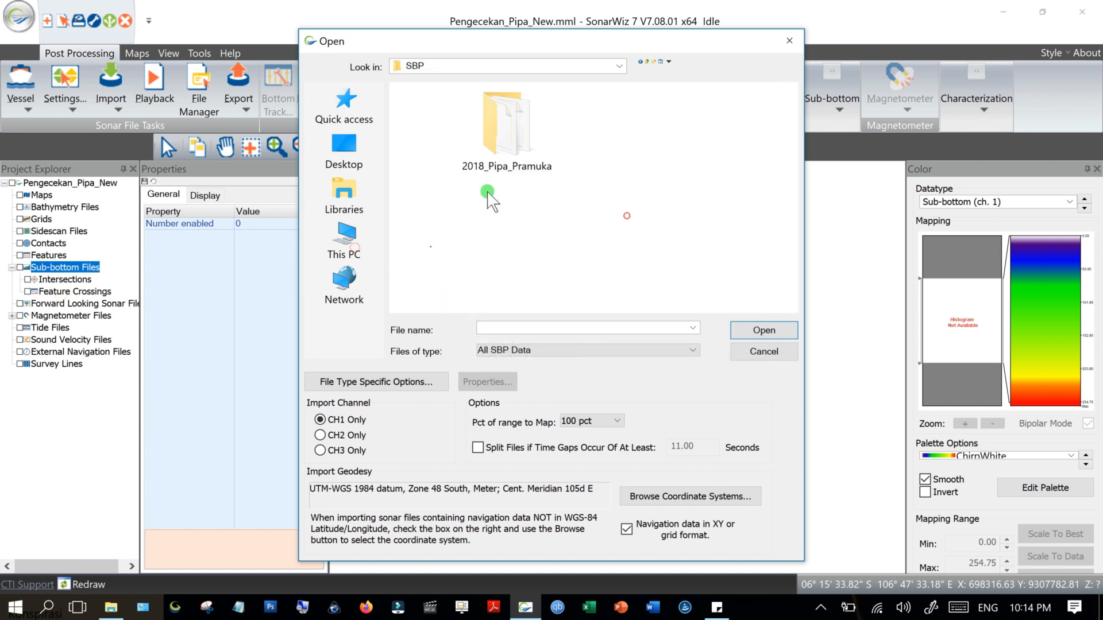
double_click(560, 121)
Show the folder's files as a list and import all five Pipa-CR .sgy files, CR1, CR3, CR5, CR7 and CR9.
click(668, 61)
click(595, 151)
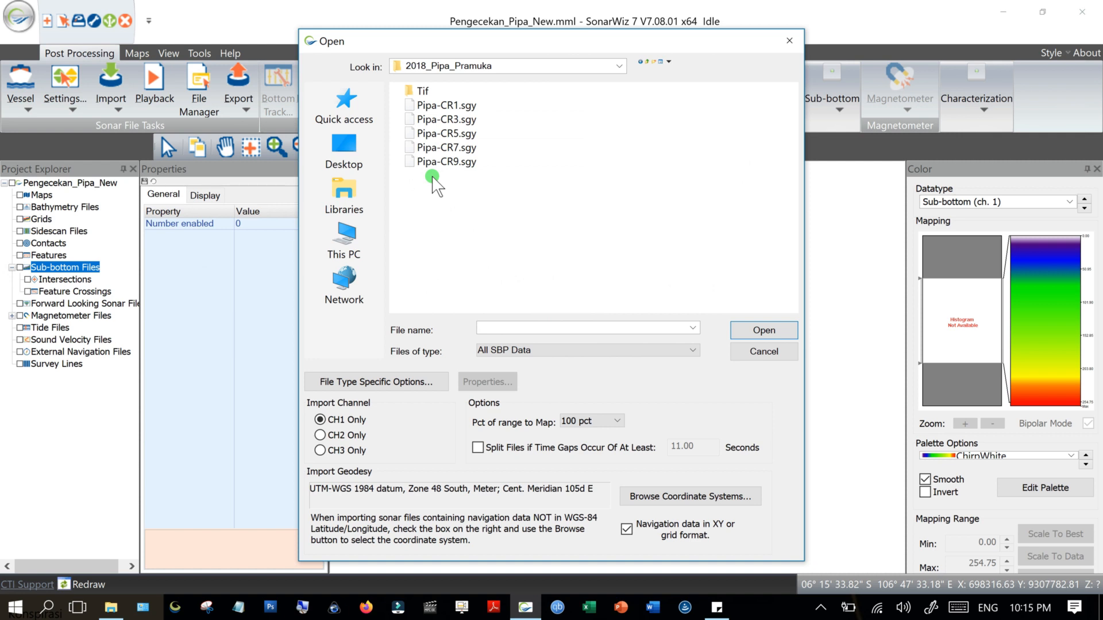
drag(432, 176, 470, 106)
click(760, 329)
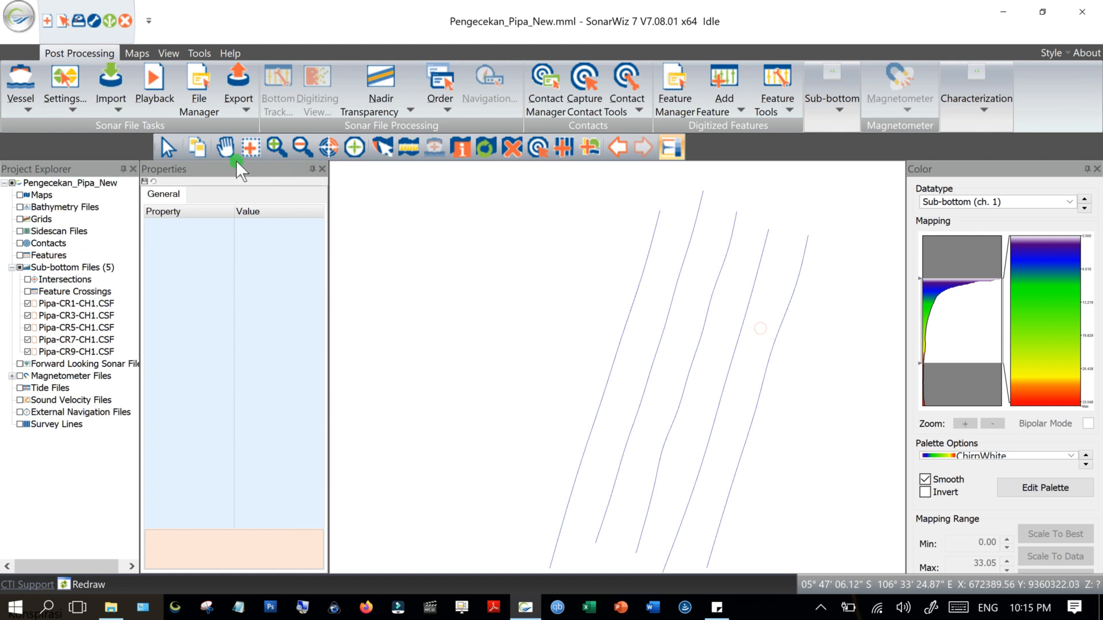
drag(741, 408, 615, 348)
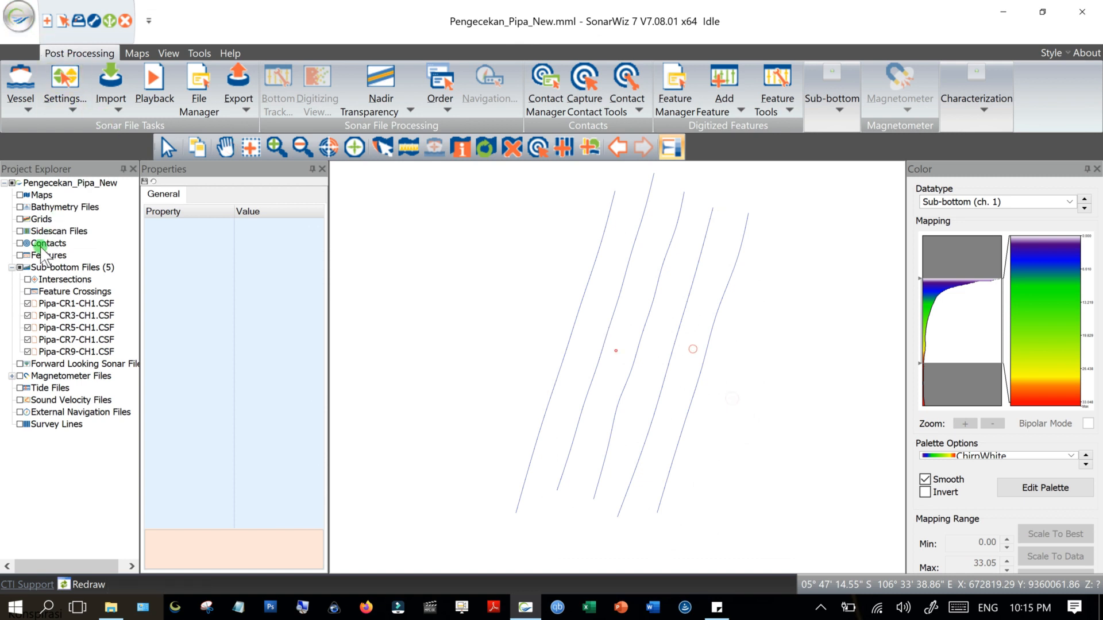
Add the chart ww.tif from Videos\SBP\2018_Pipa_Pramuka\Tif as a basemap.
click(167, 50)
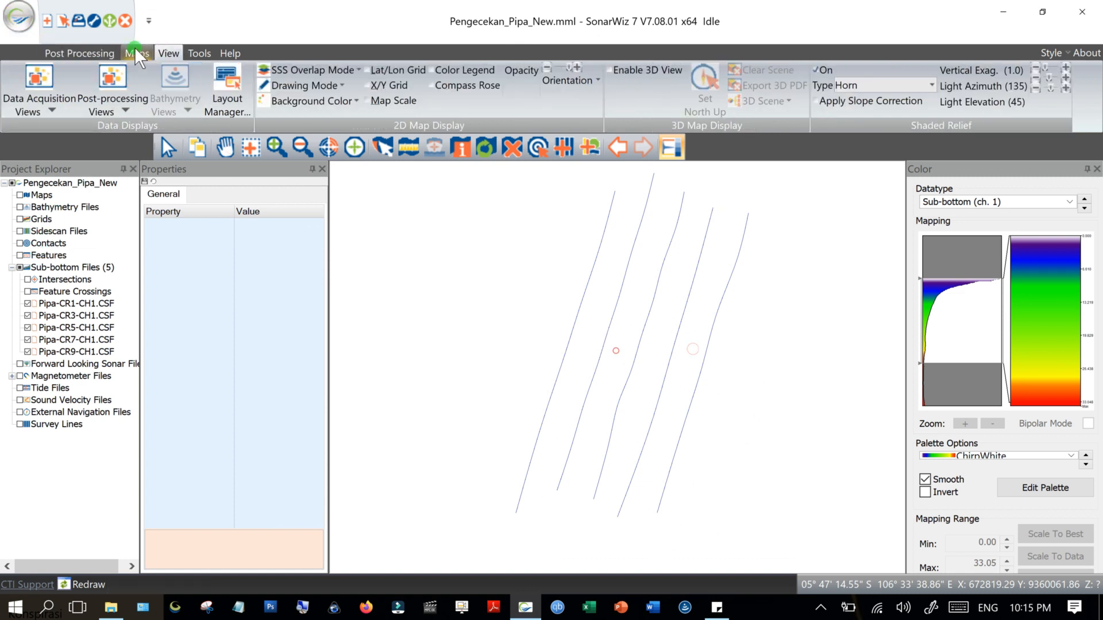
click(134, 50)
click(26, 88)
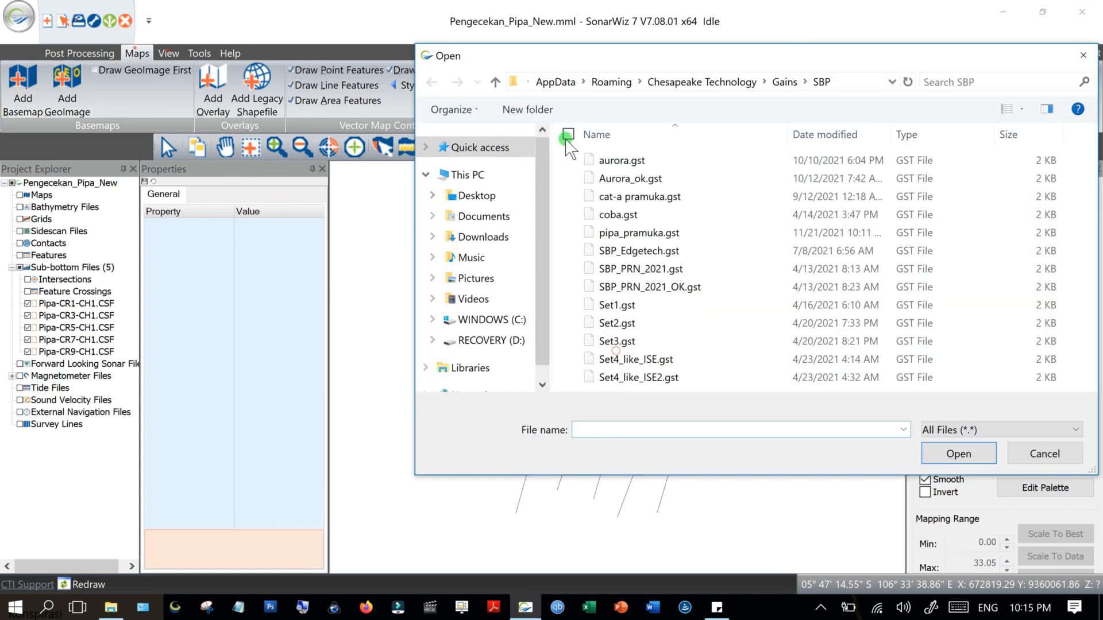
drag(668, 63, 626, 70)
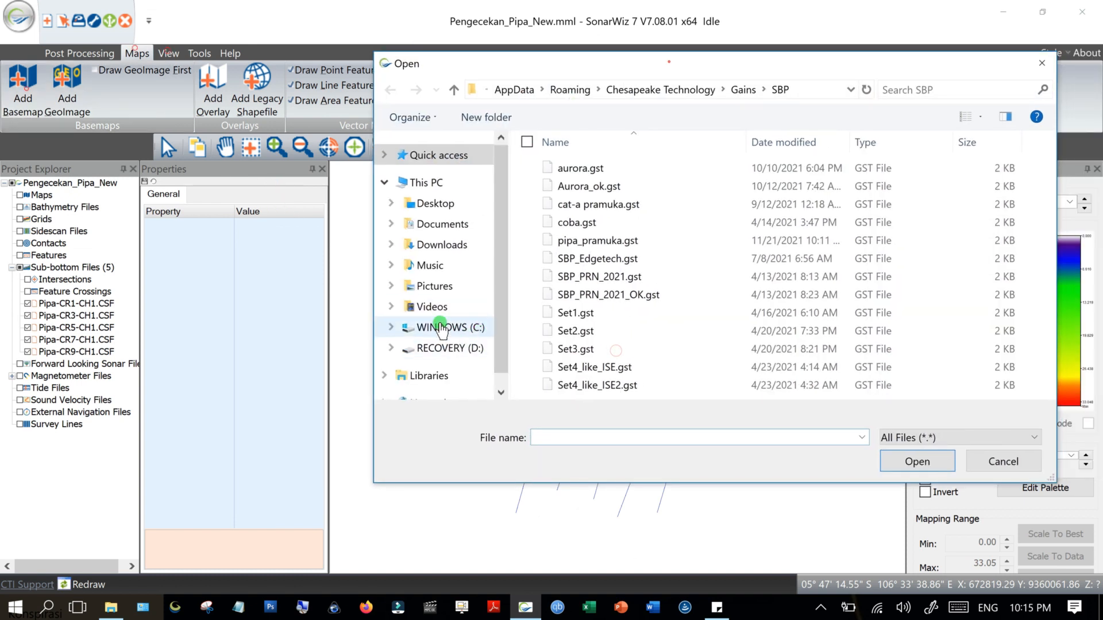
click(492, 306)
scroll(850, 319, down, 3)
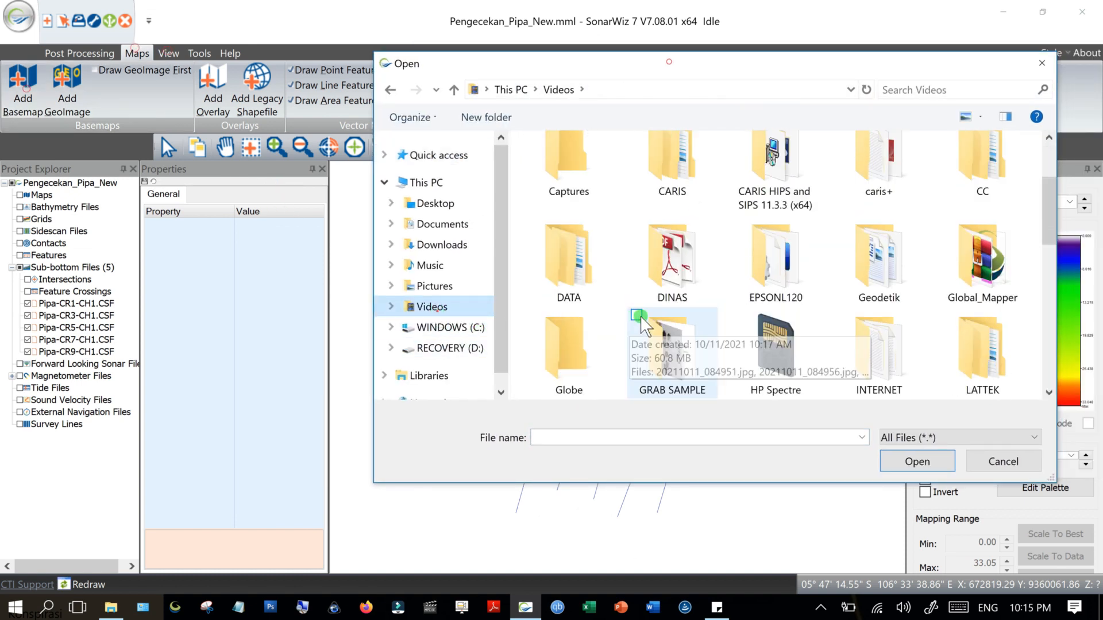
scroll(916, 290, down, 5)
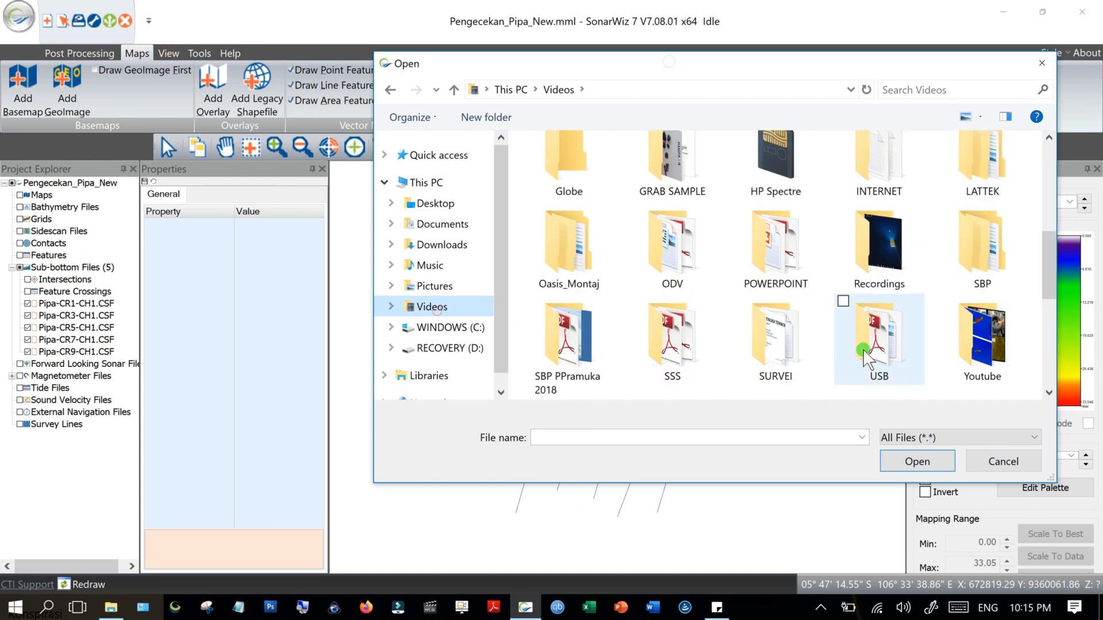
double_click(954, 273)
double_click(574, 183)
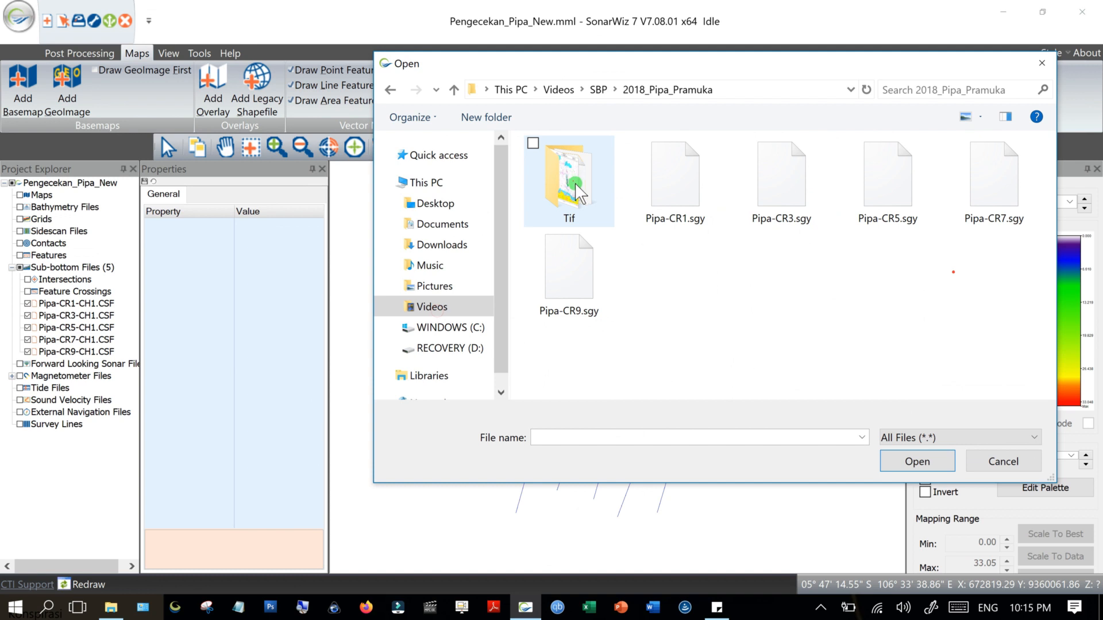
double_click(575, 183)
click(976, 184)
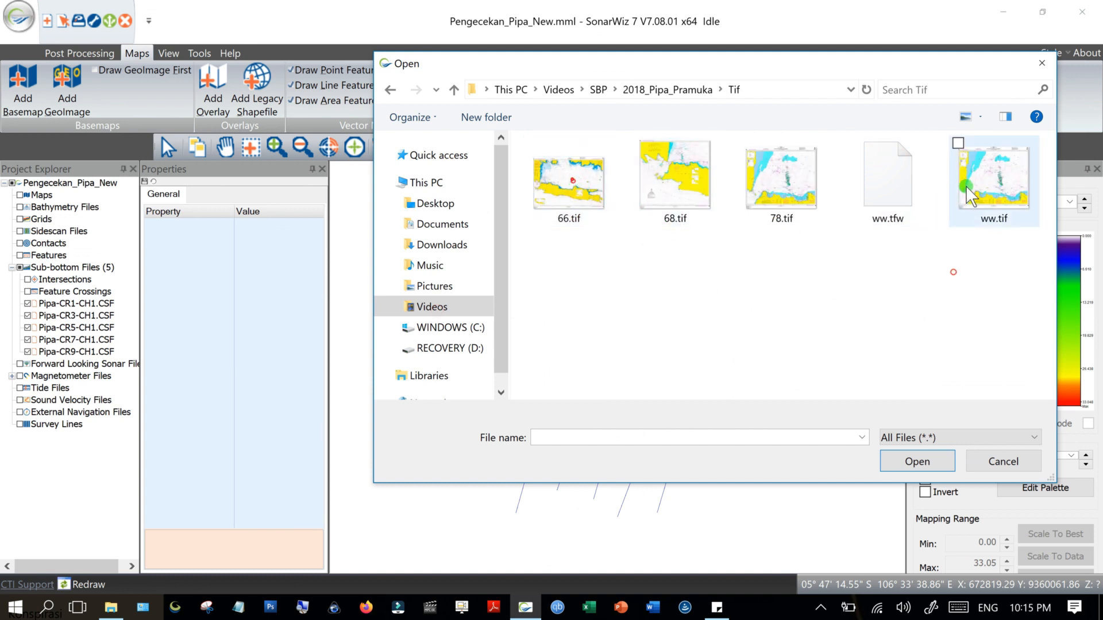
click(931, 455)
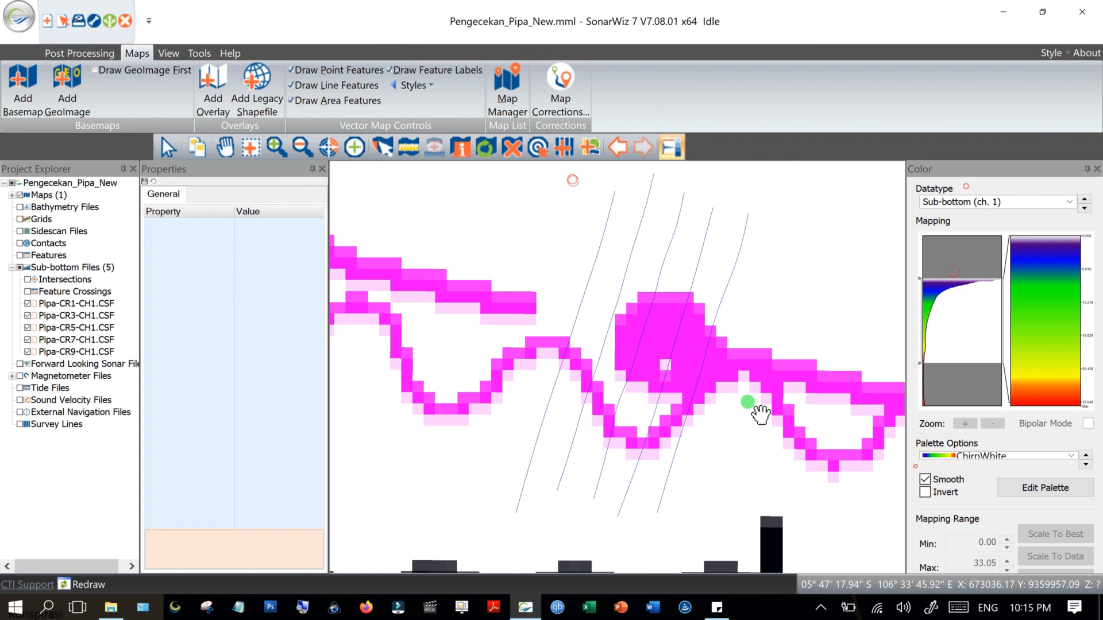
Select the Pipa-CR1-CH1.CSF line, widen its property list and enable layback for it.
drag(689, 337, 652, 336)
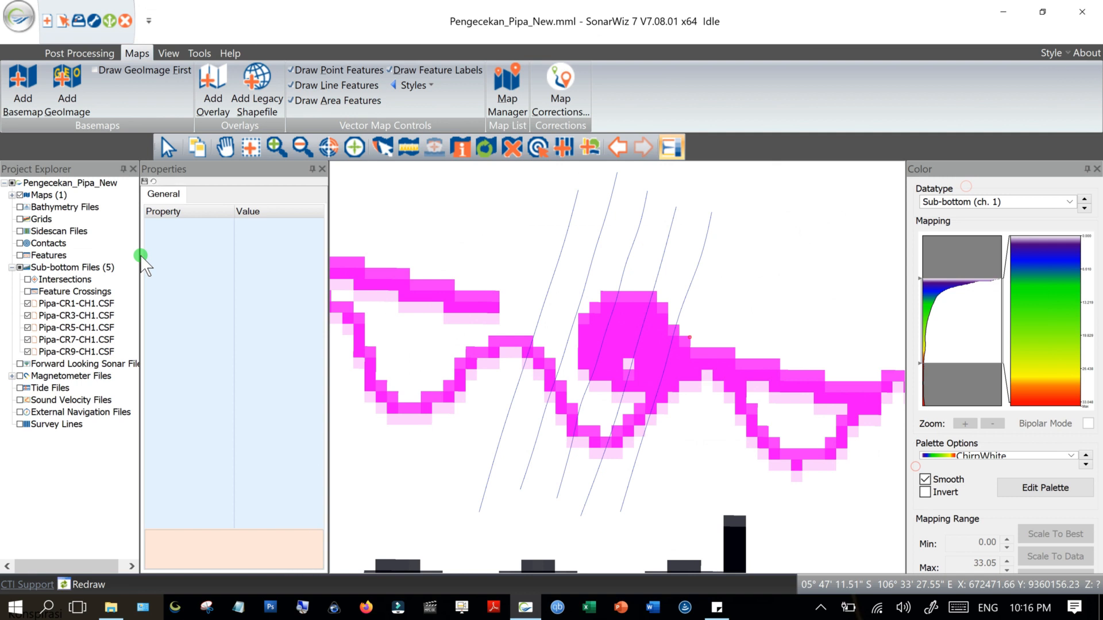
click(75, 304)
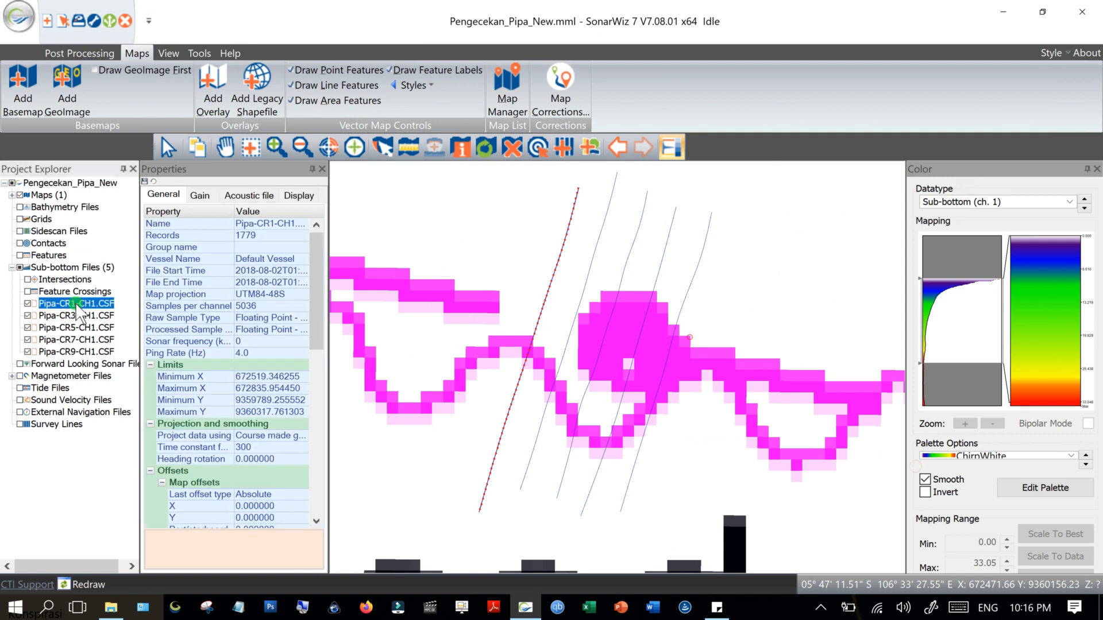
drag(327, 286, 384, 423)
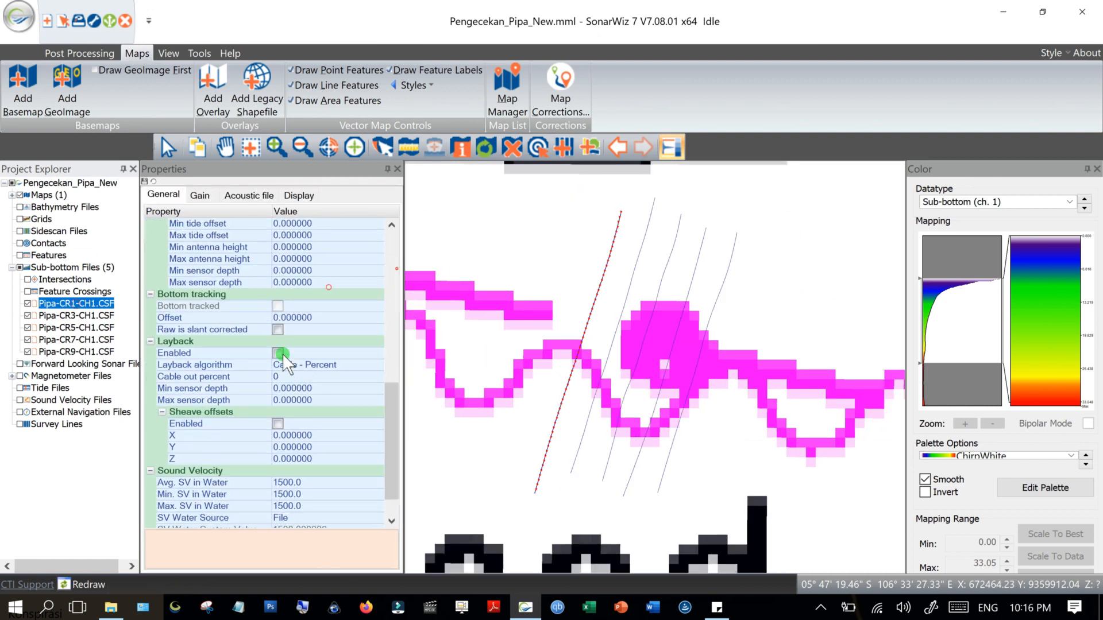
click(278, 353)
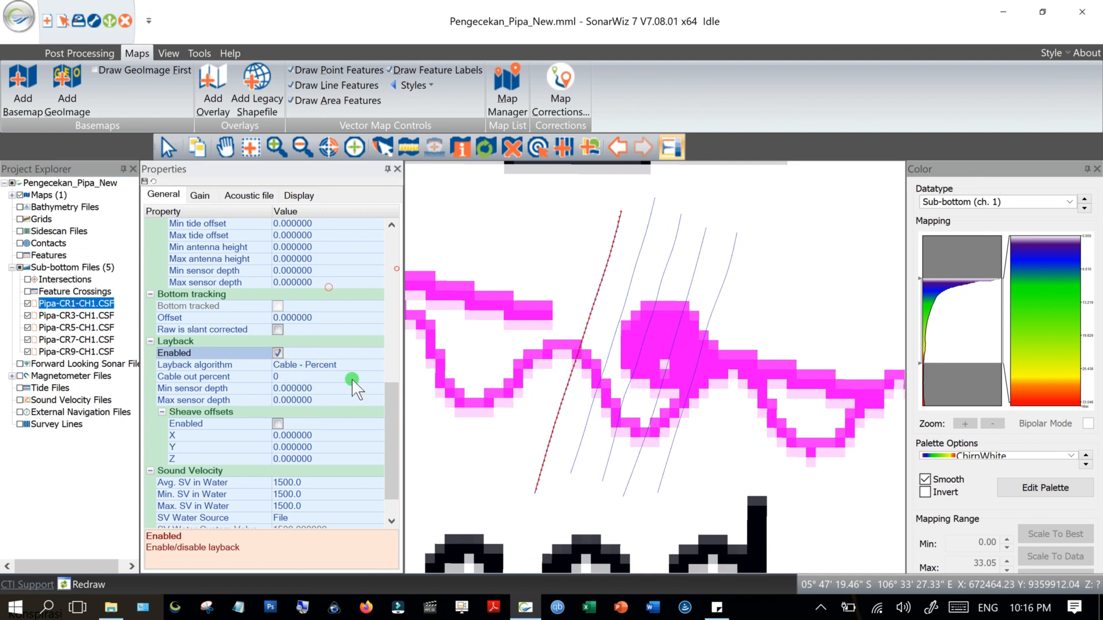
drag(394, 402, 419, 450)
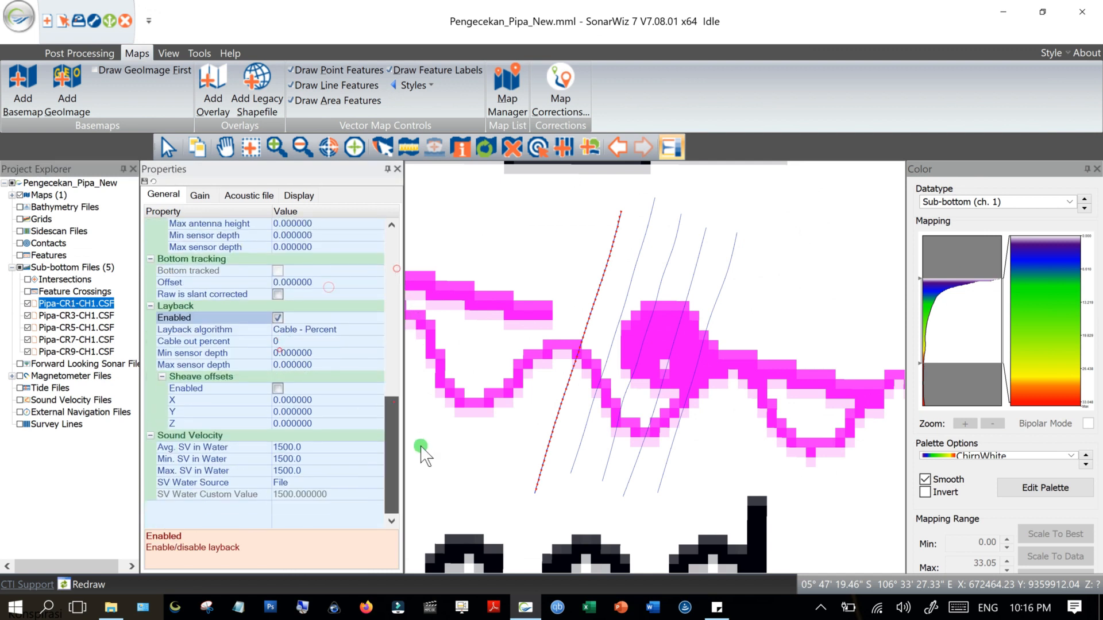
Enable automatic gain control for the Pipa-CR1-CH1.CSF line with a window size of 5 and an intensity of 20.
click(199, 194)
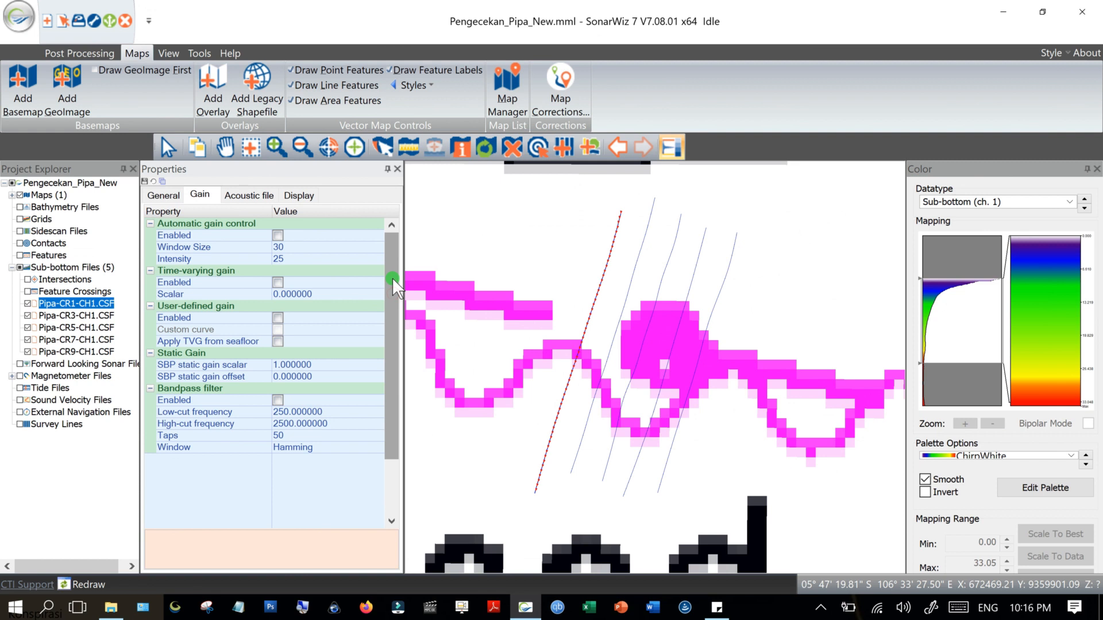
click(280, 236)
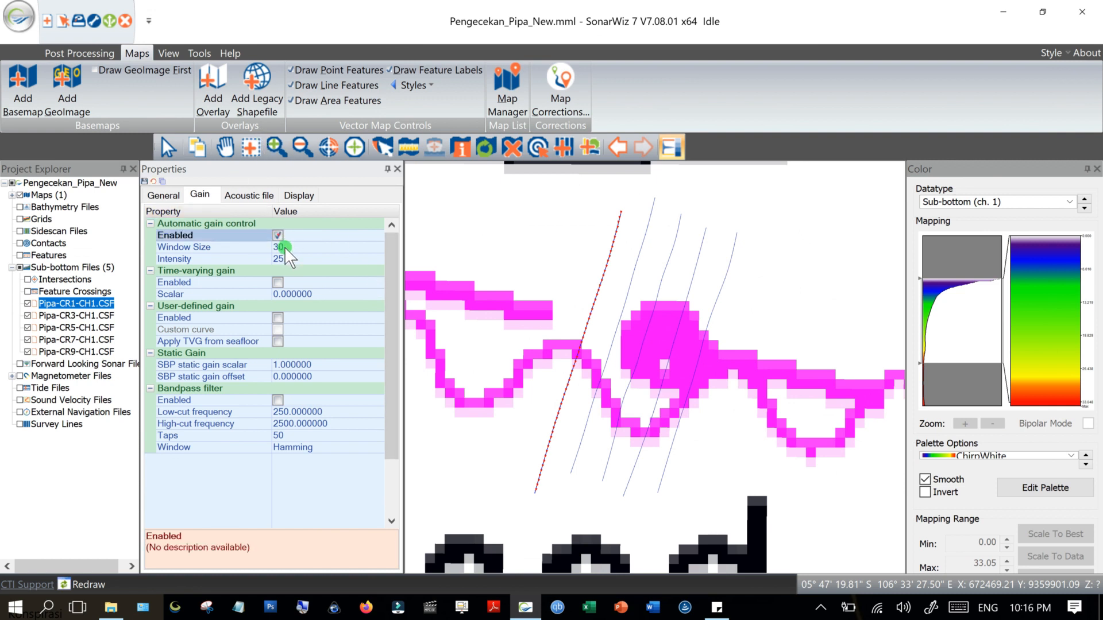
click(264, 247)
text(5)
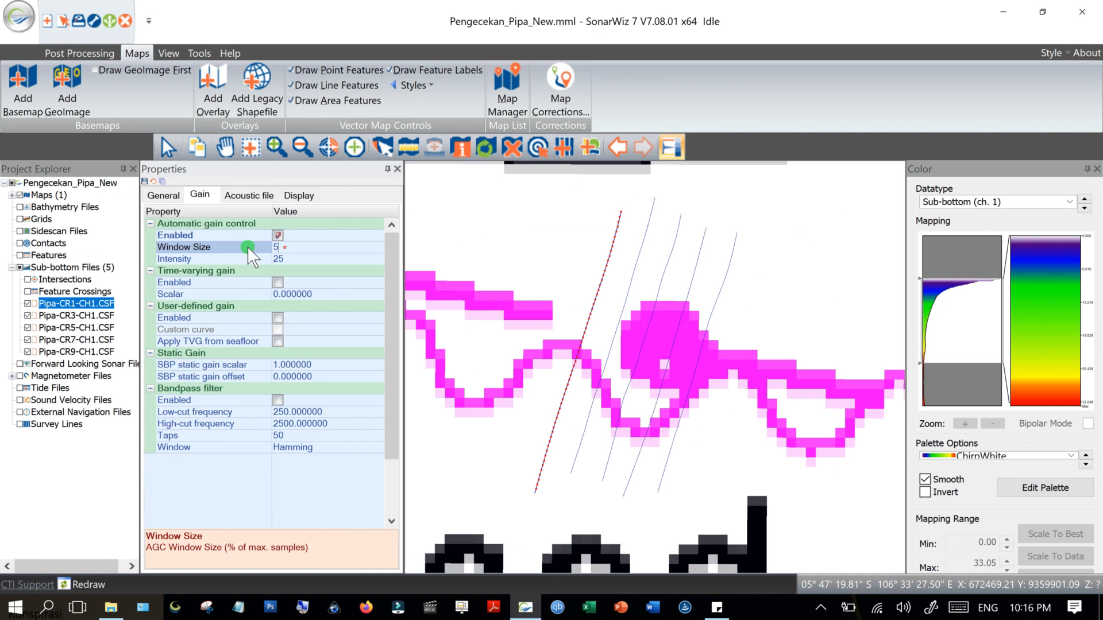
click(257, 254)
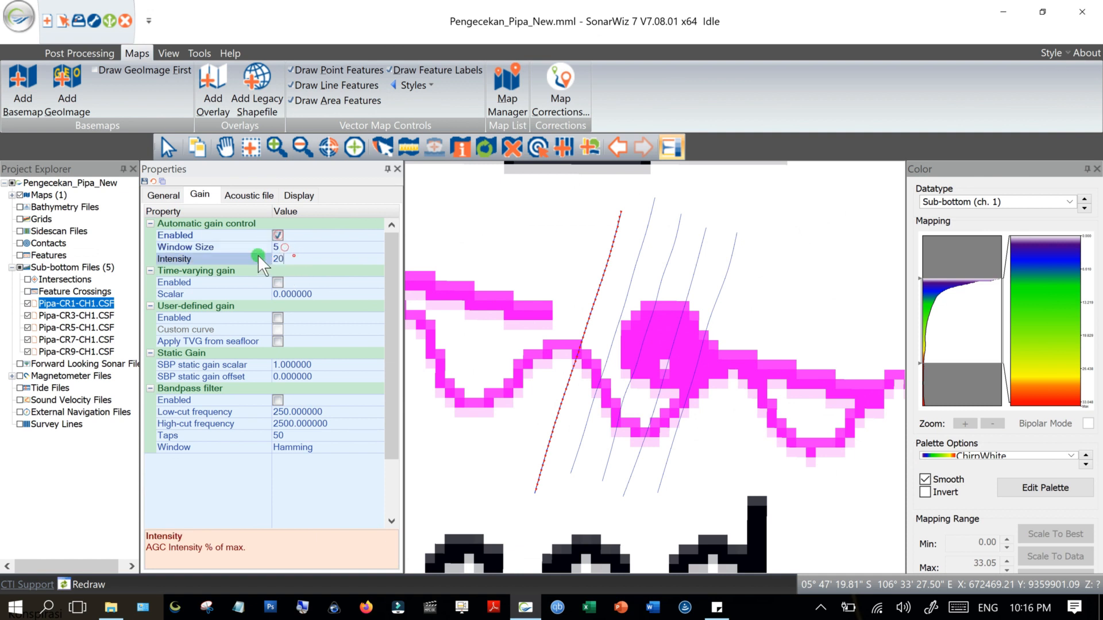
text(20)
Enable time-varying gain with scalar -10, user-defined gain and the bandpass filter, and save the line's properties.
click(278, 283)
click(222, 294)
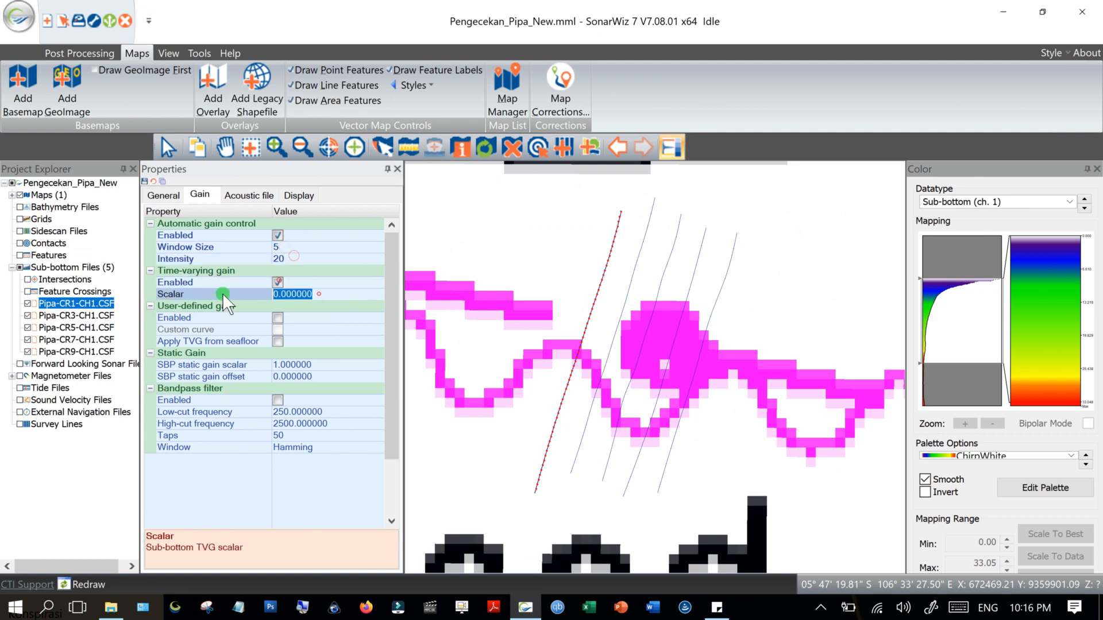
text(-10)
click(279, 319)
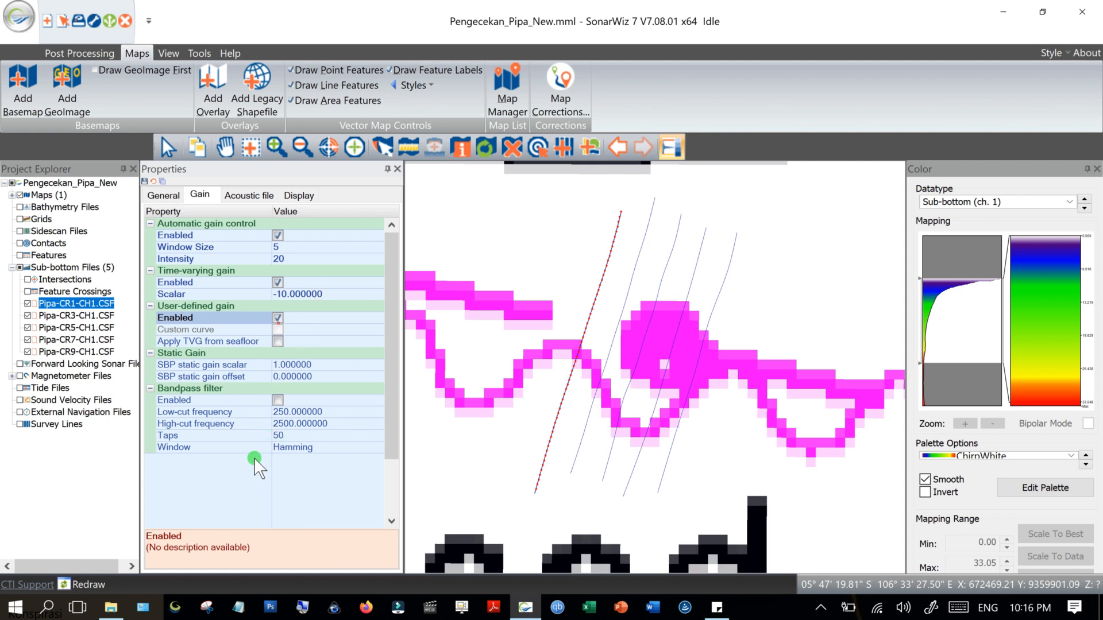
click(278, 400)
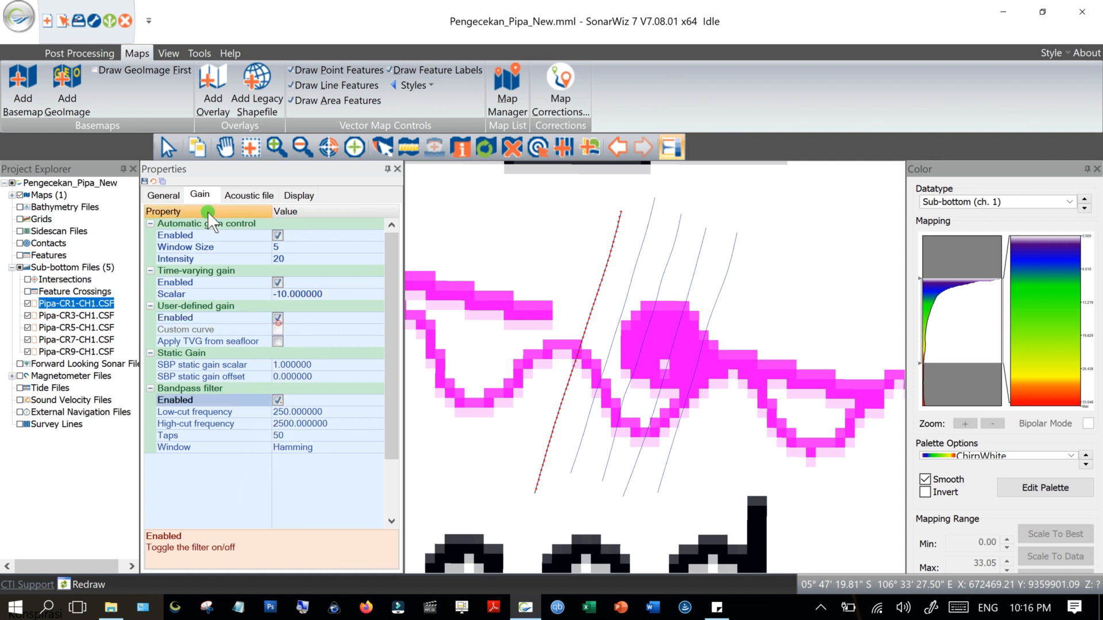
click(146, 181)
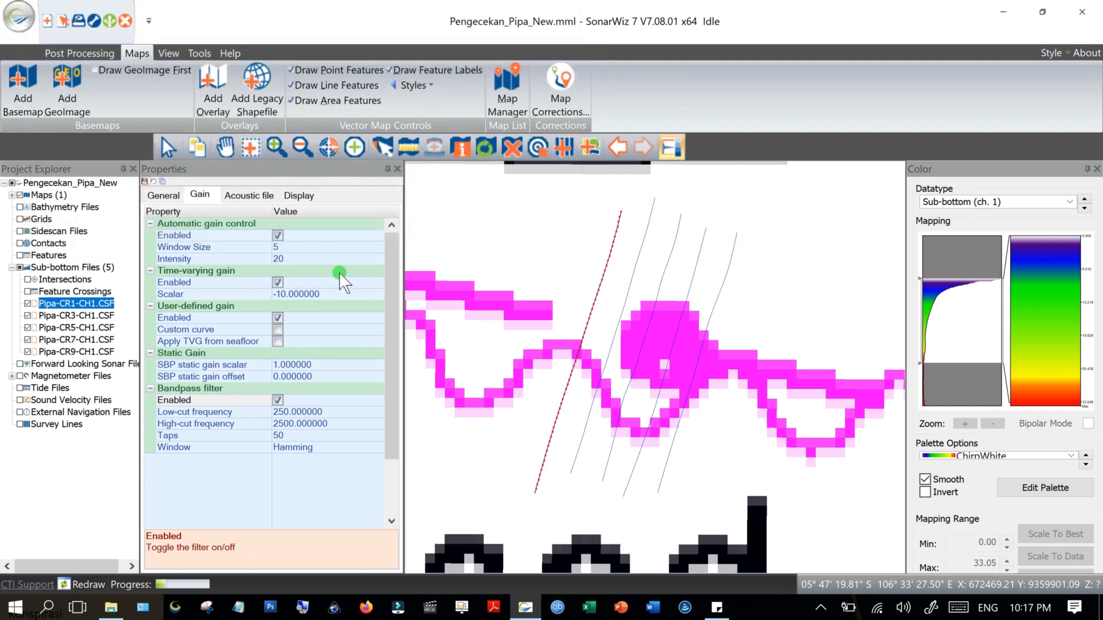
Open the Pipa-CR1-CH1.CSF line for bottom tracking and reposition its reduced window so the colour settings are accessible.
right_click(92, 303)
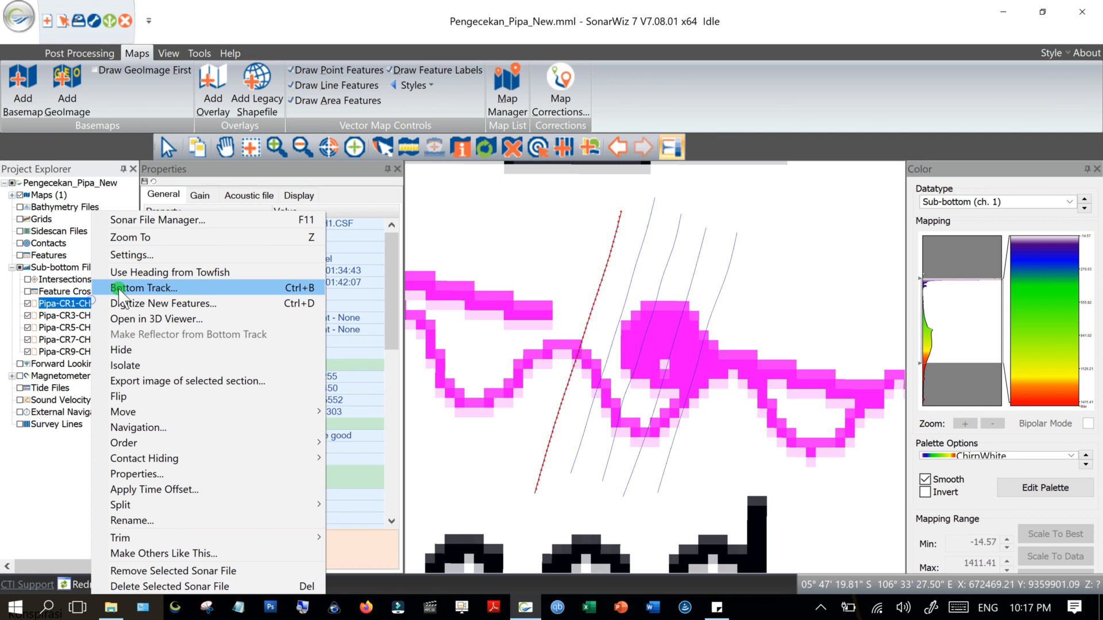
click(120, 289)
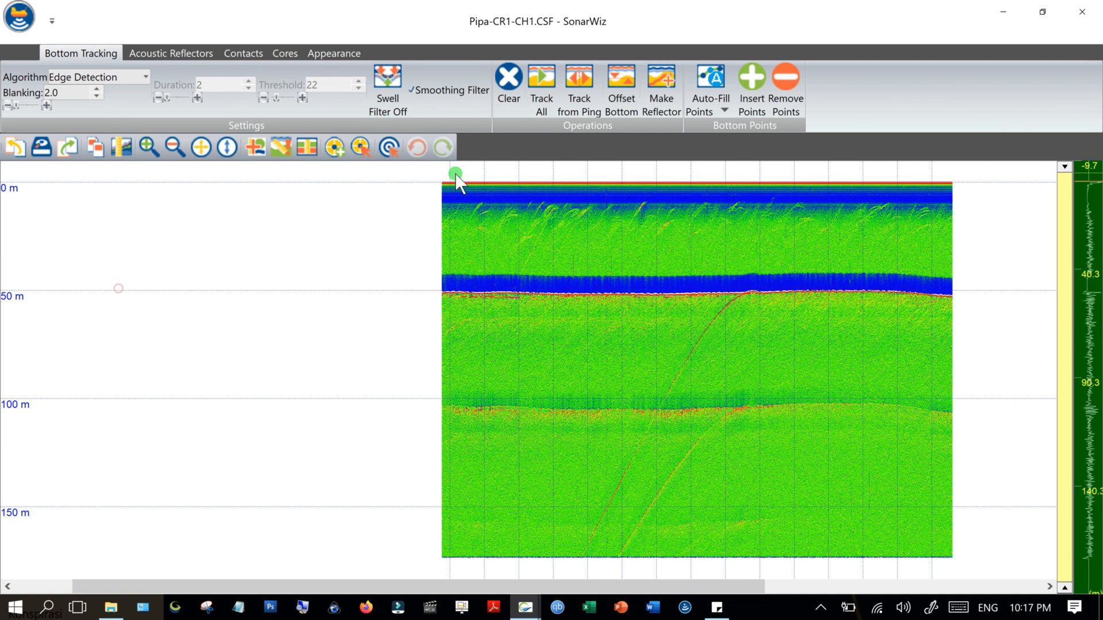
click(1043, 12)
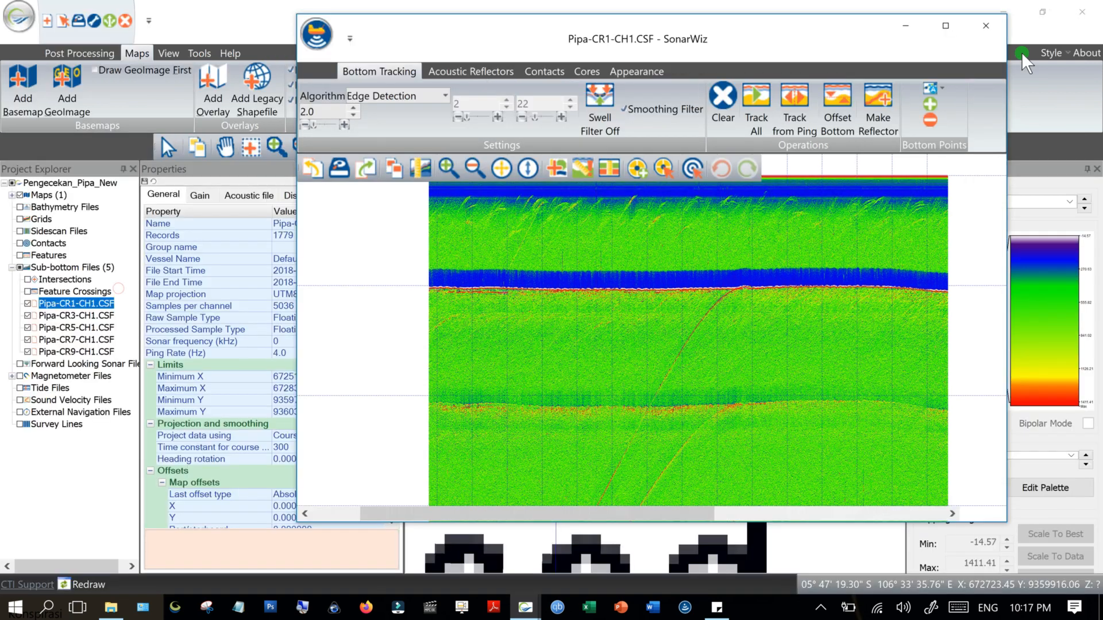
drag(845, 40, 567, 63)
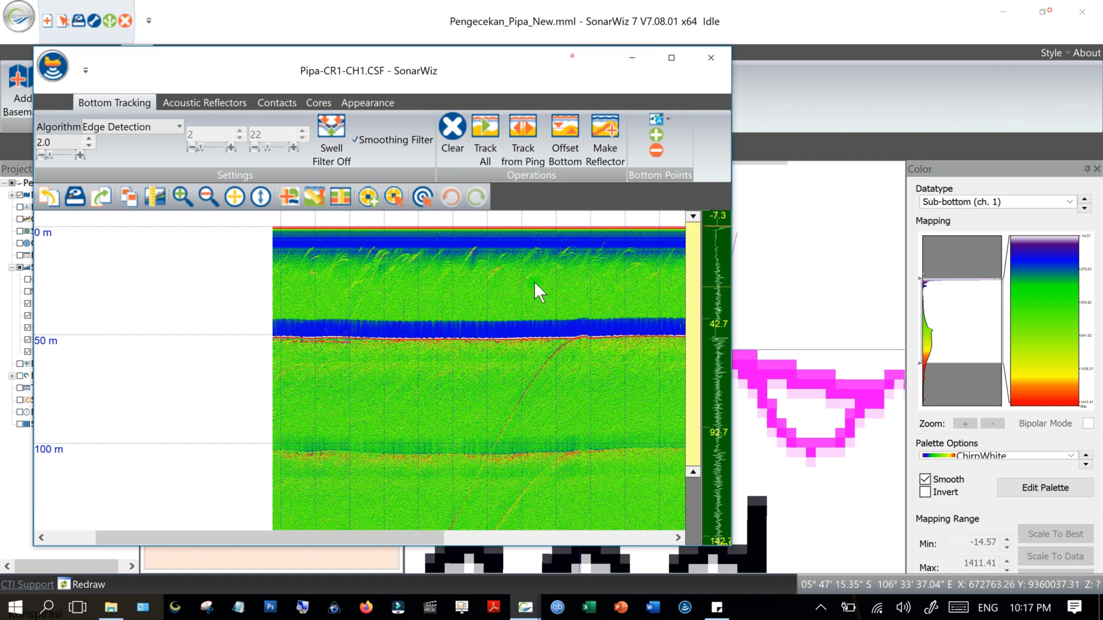
Try the BoomerWhite palette on the sub-bottom profile and view it in the maximized window.
scroll(570, 240, down, 3)
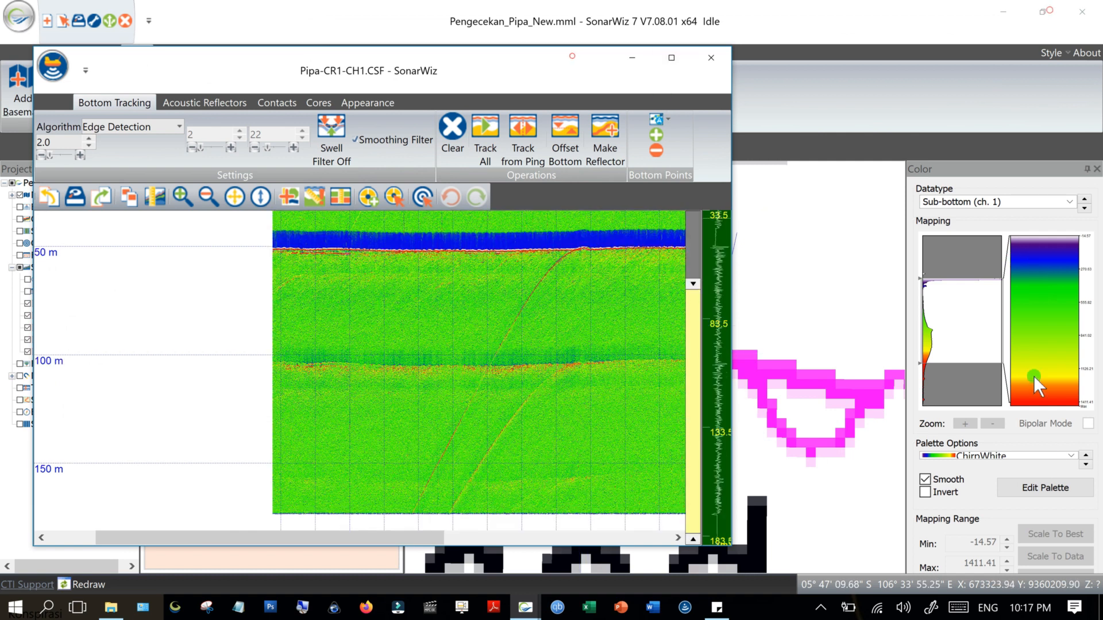
click(1066, 456)
scroll(1032, 361, up, 3)
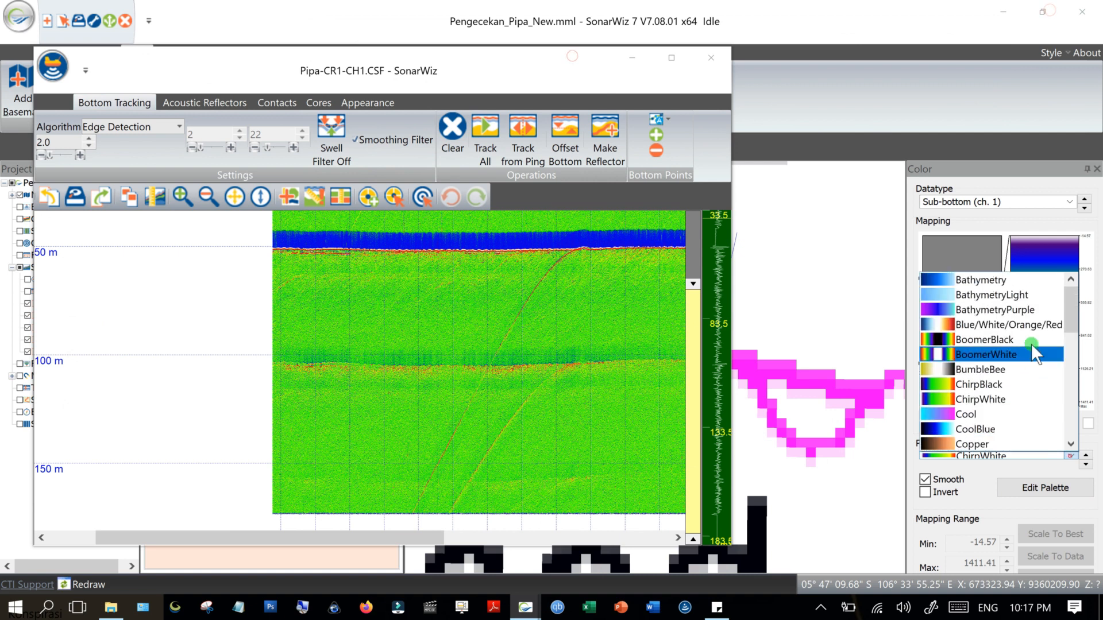
click(1022, 347)
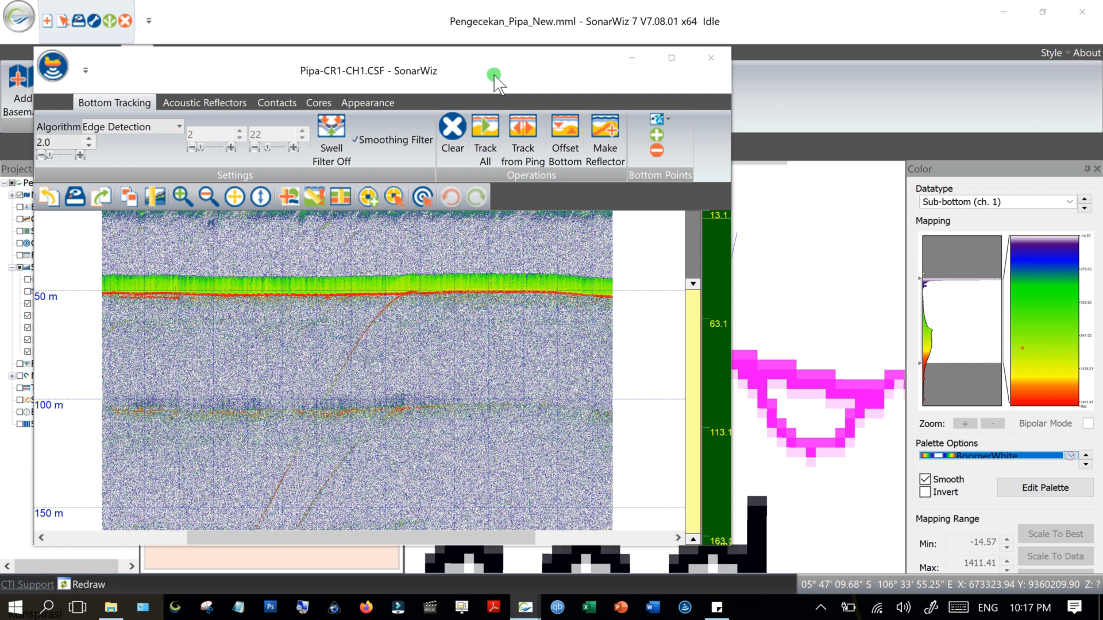
drag(494, 75, 605, 81)
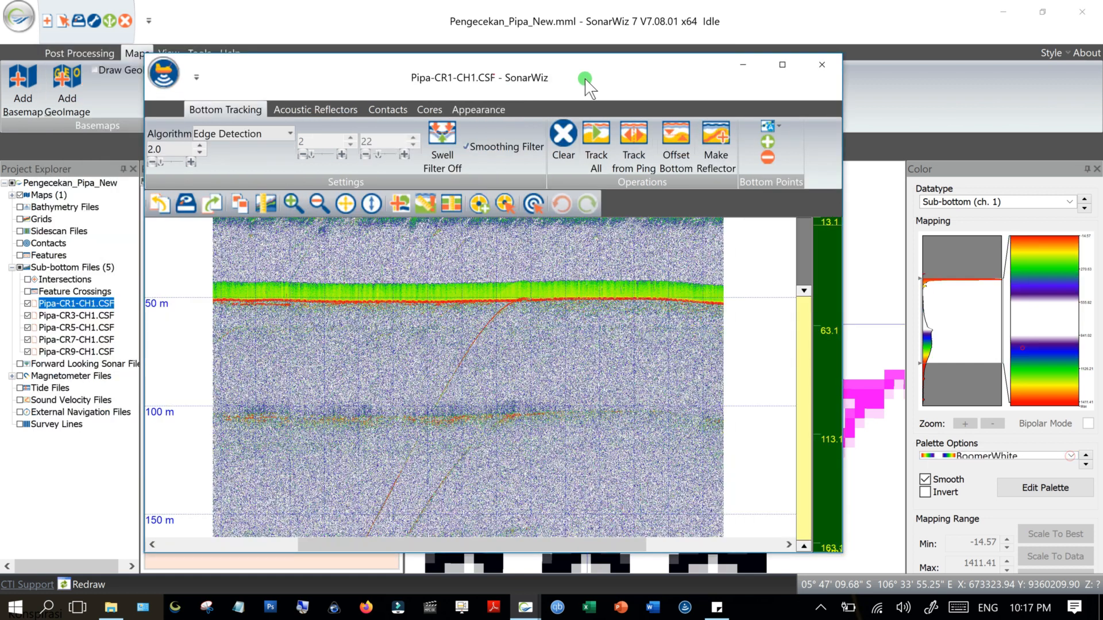
click(797, 70)
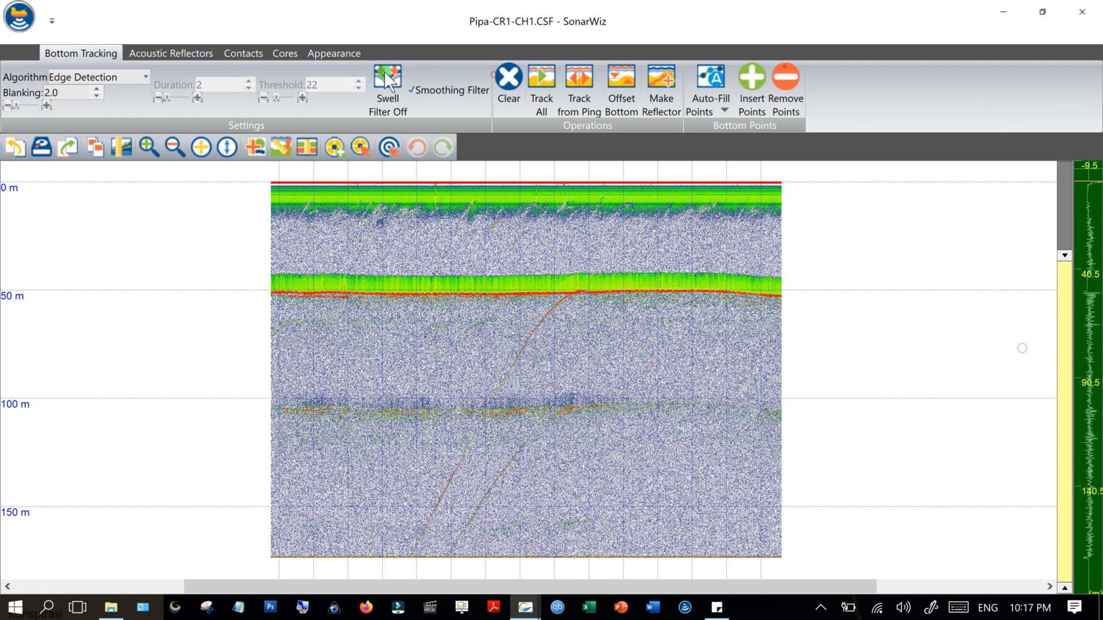
Load the gain settings file pipa_pramuka.gst for the Pipa-CR1-CH1 line and apply it.
click(313, 53)
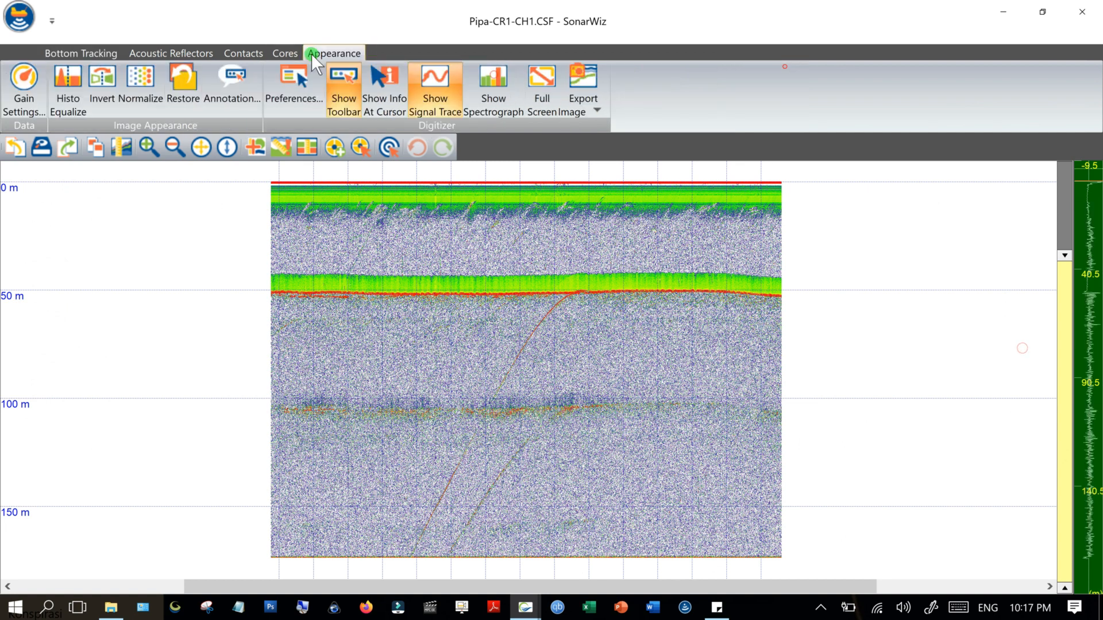
click(30, 66)
drag(759, 35, 727, 45)
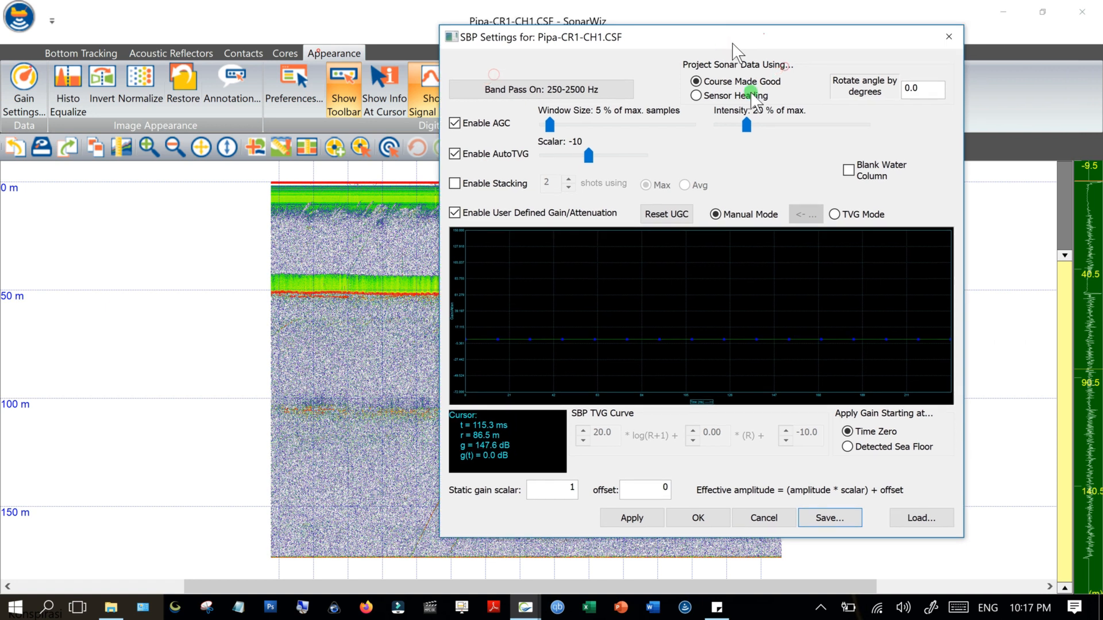
click(928, 522)
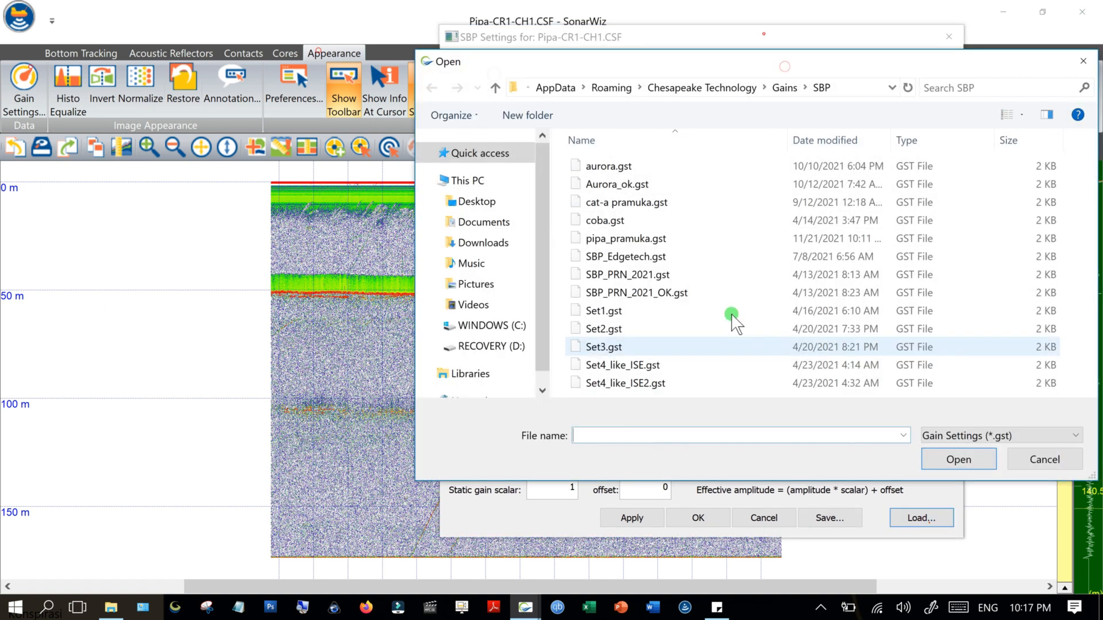
click(658, 239)
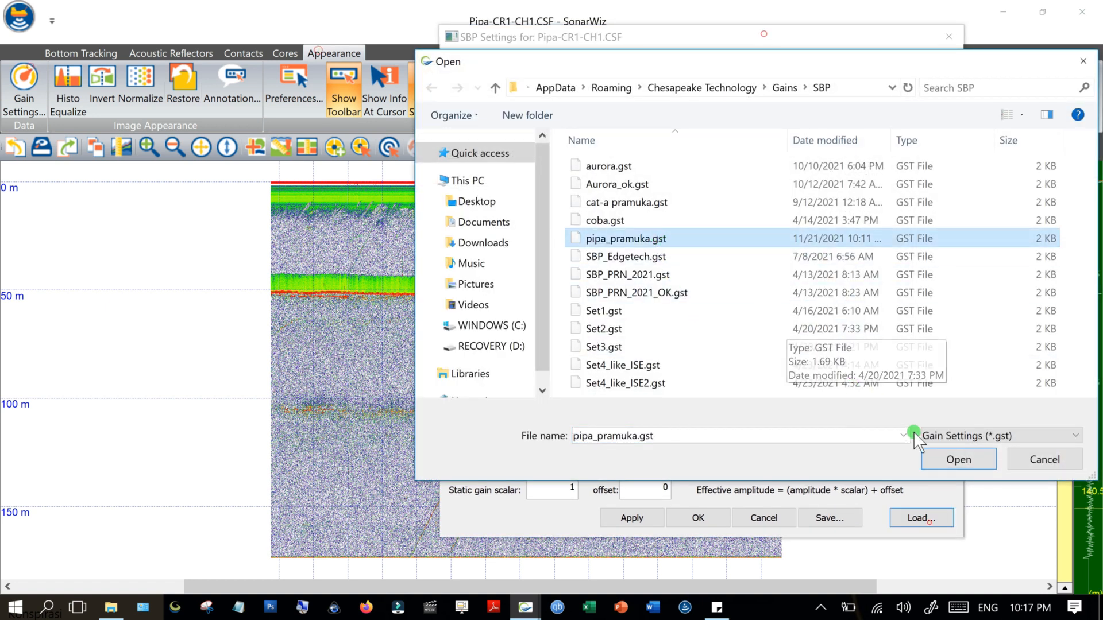
click(959, 459)
click(650, 518)
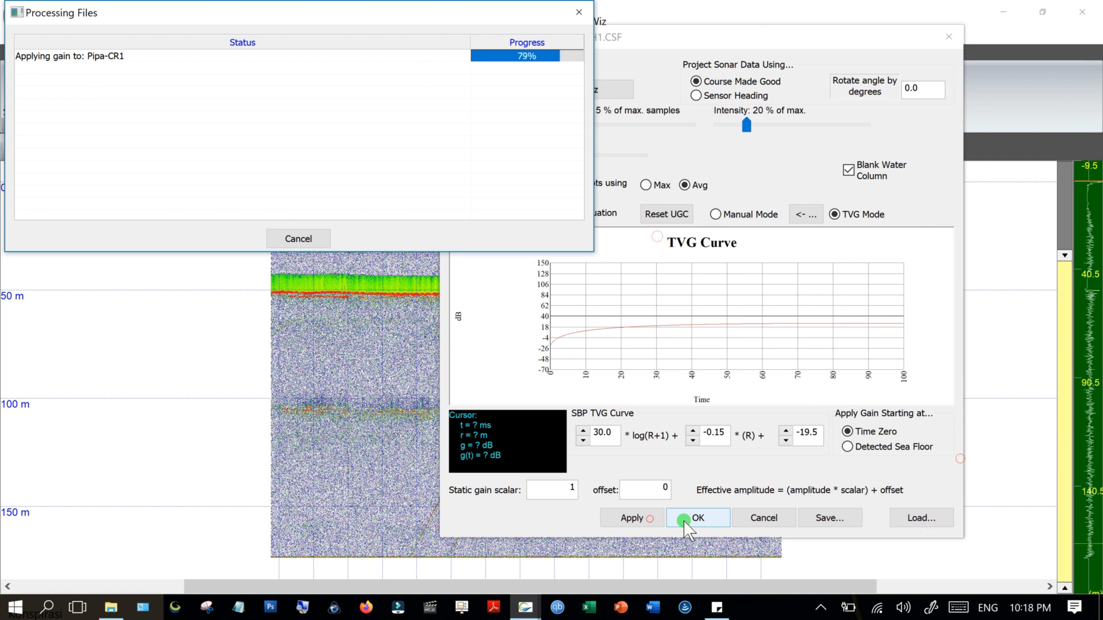
click(684, 519)
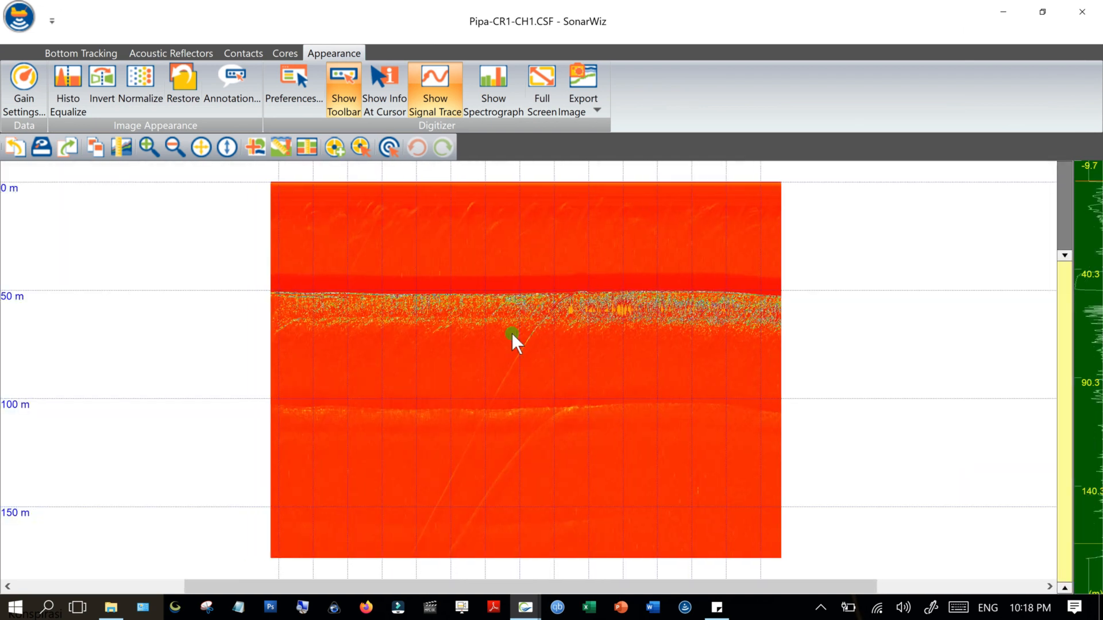
Reduce the profile window and track the seabed along the whole line with the Edge Detection algorithm.
click(1045, 12)
drag(714, 73, 618, 74)
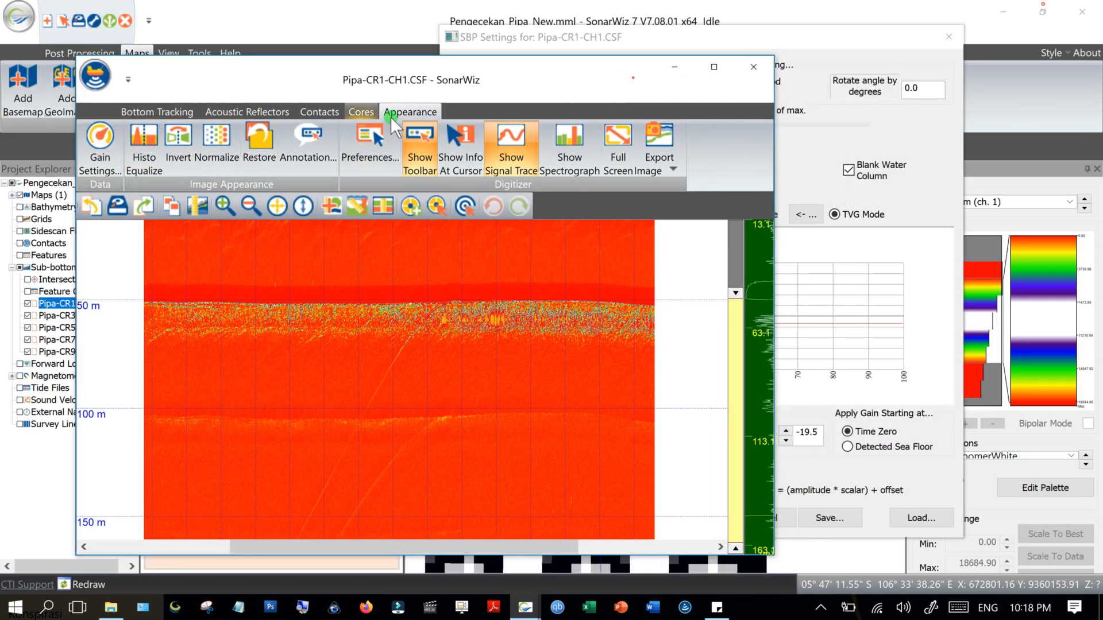
click(229, 111)
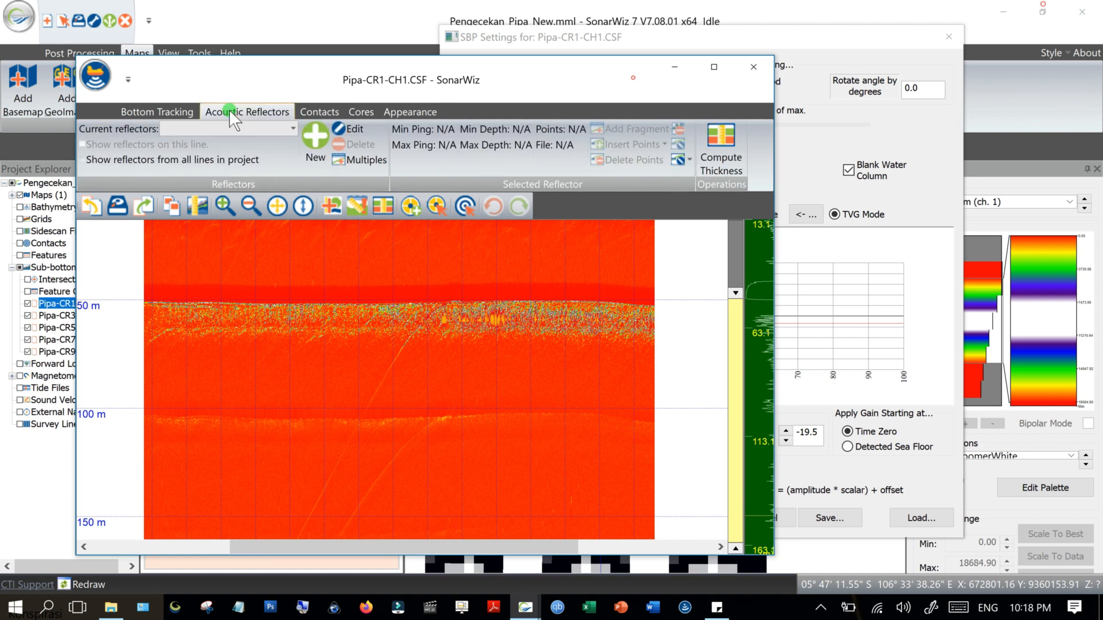
click(312, 111)
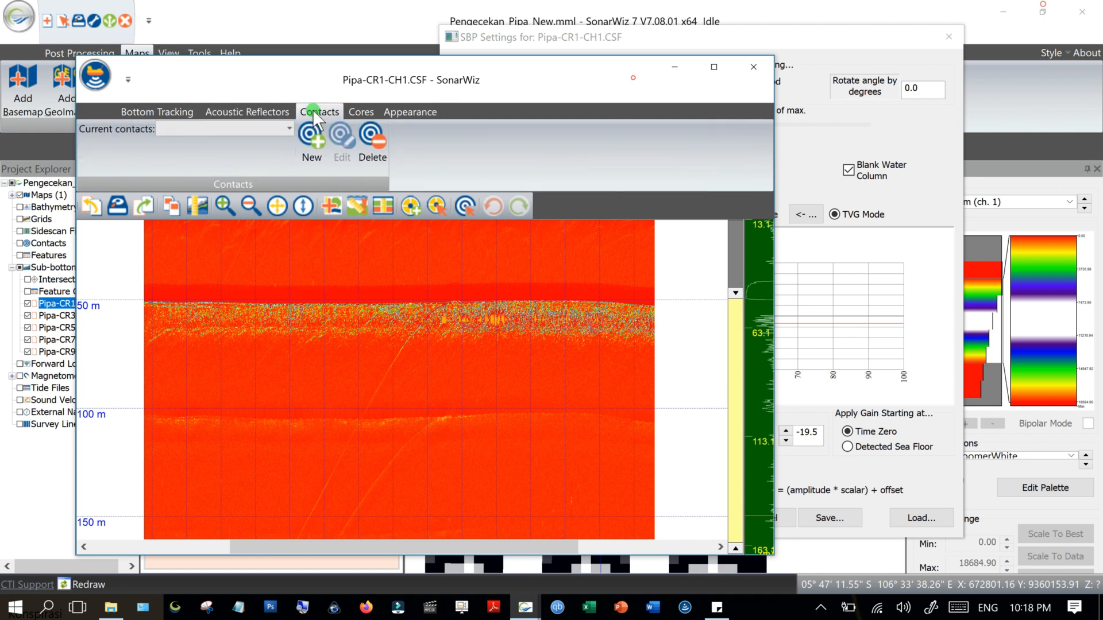
click(173, 112)
click(531, 150)
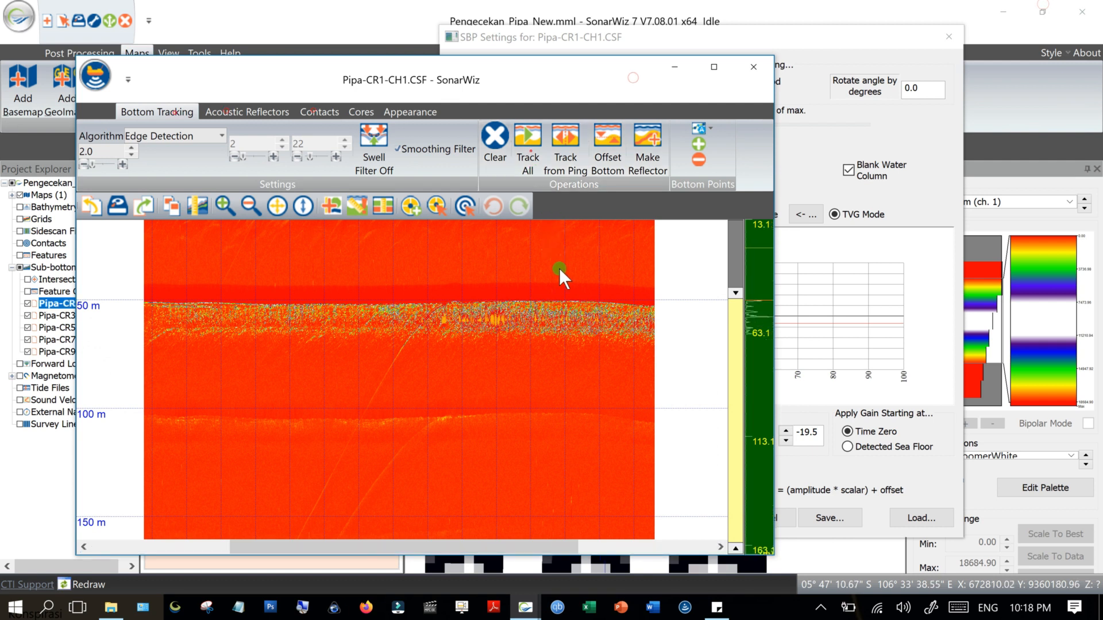
scroll(513, 313, up, 3)
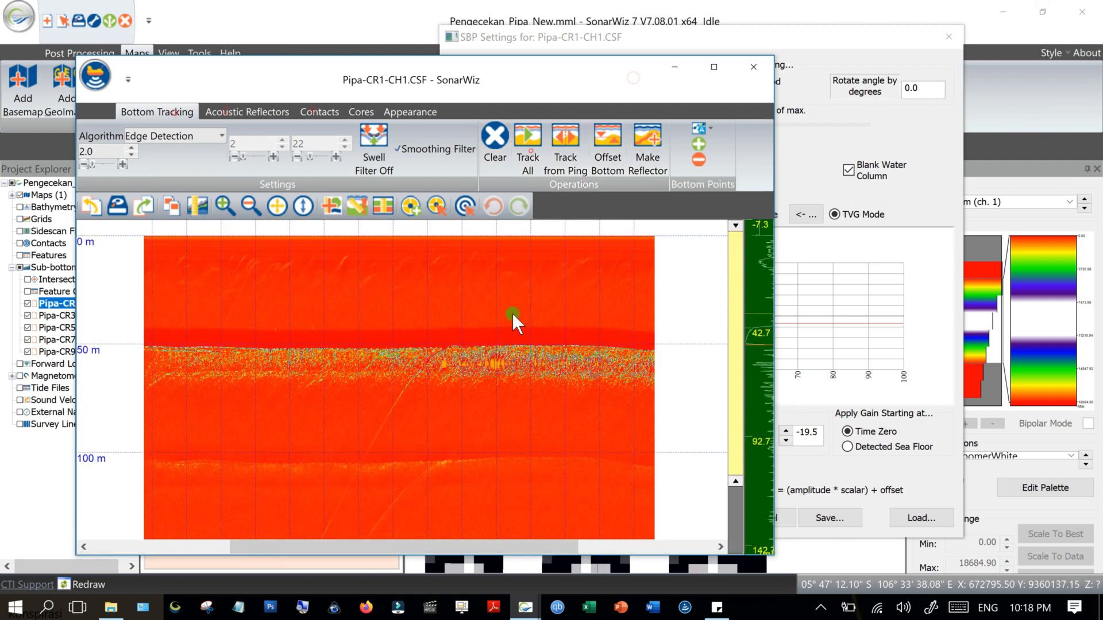
scroll(513, 313, down, 6)
Set the sub-bottom palette to ChirpWhite and reapply the gain settings with Blank Water Column enabled.
click(1017, 170)
drag(877, 42, 752, 42)
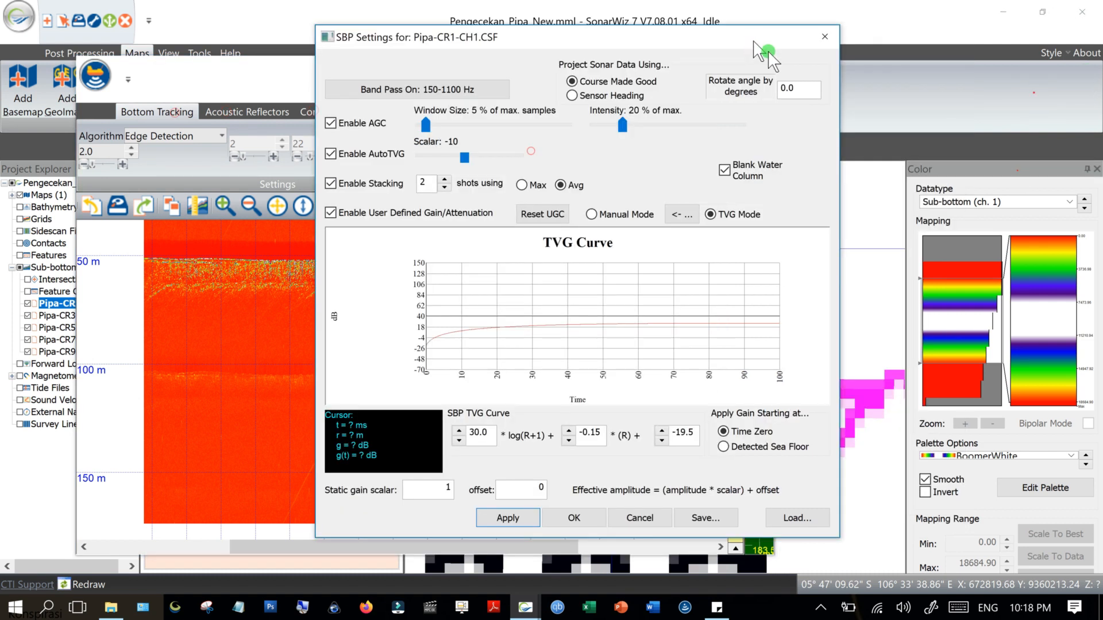
click(1073, 455)
scroll(1036, 389, up, 1)
click(1033, 371)
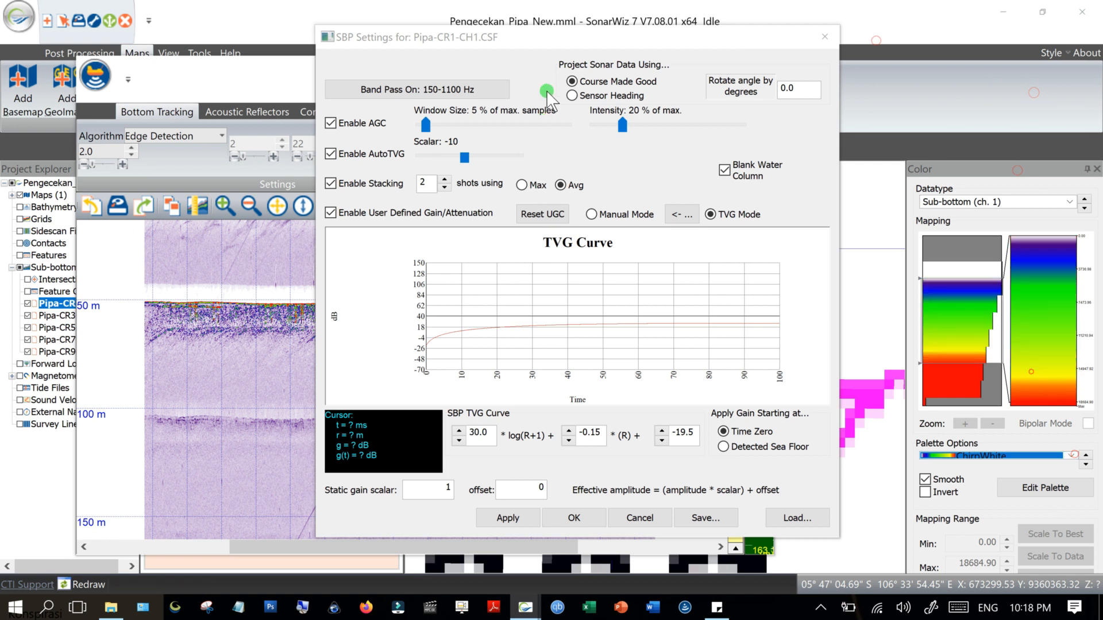
drag(553, 36, 749, 37)
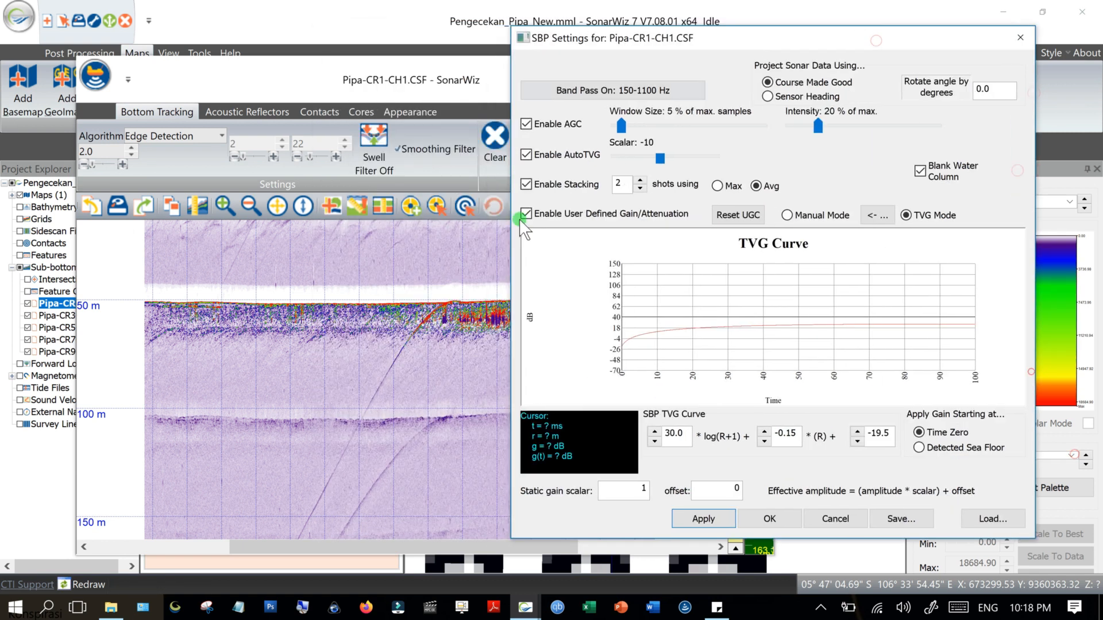
click(709, 521)
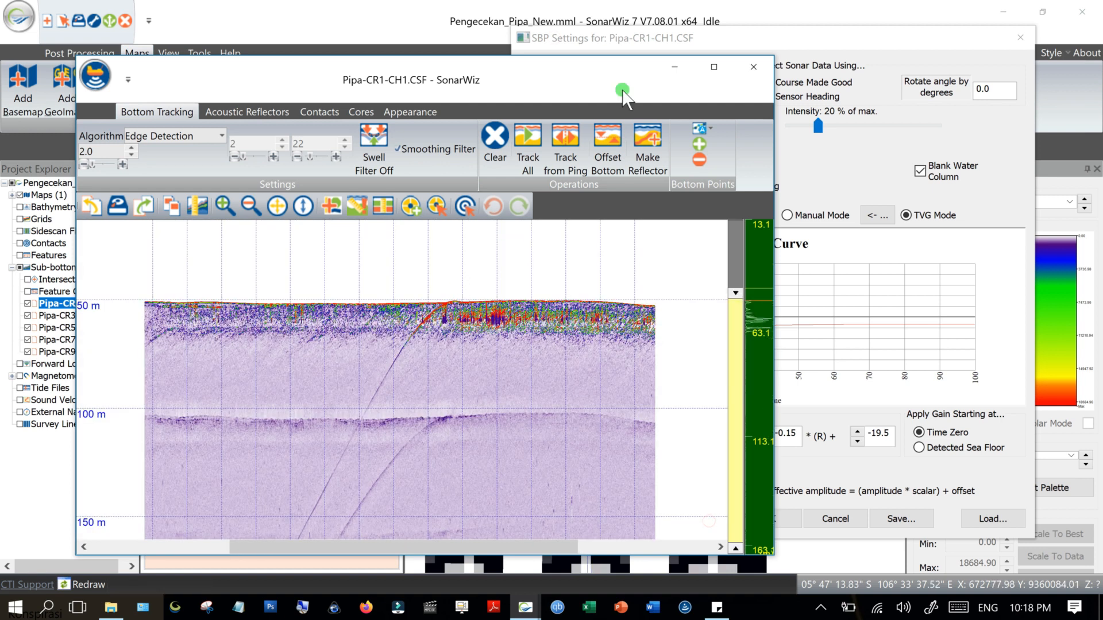
Maximize the profile window and zoom in to examine the seabed and the layers beneath it.
drag(611, 81, 661, 36)
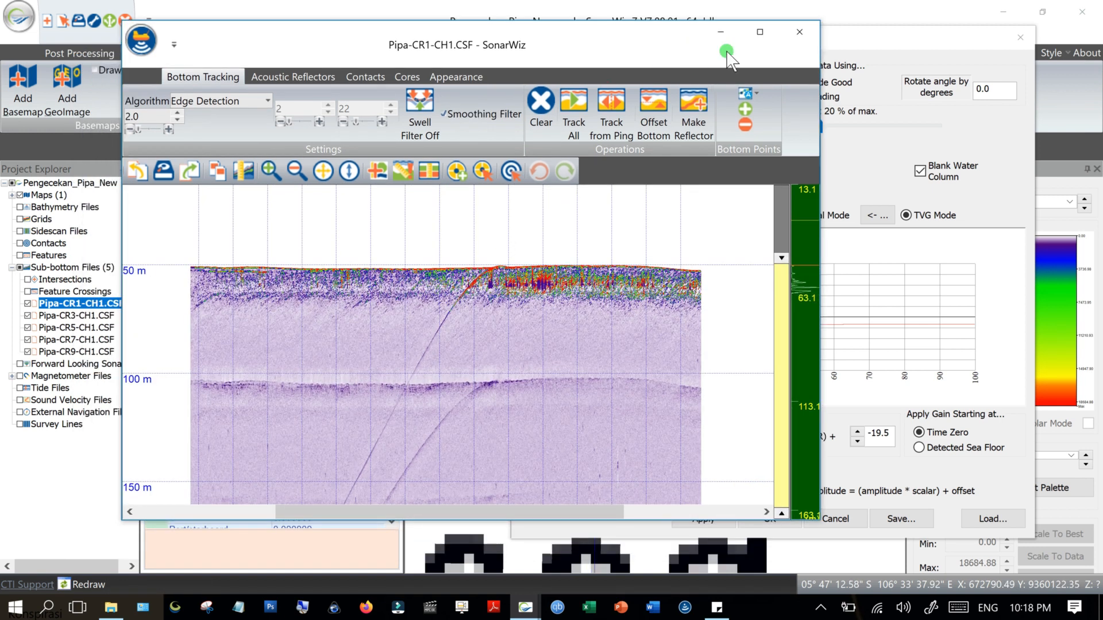
double_click(749, 31)
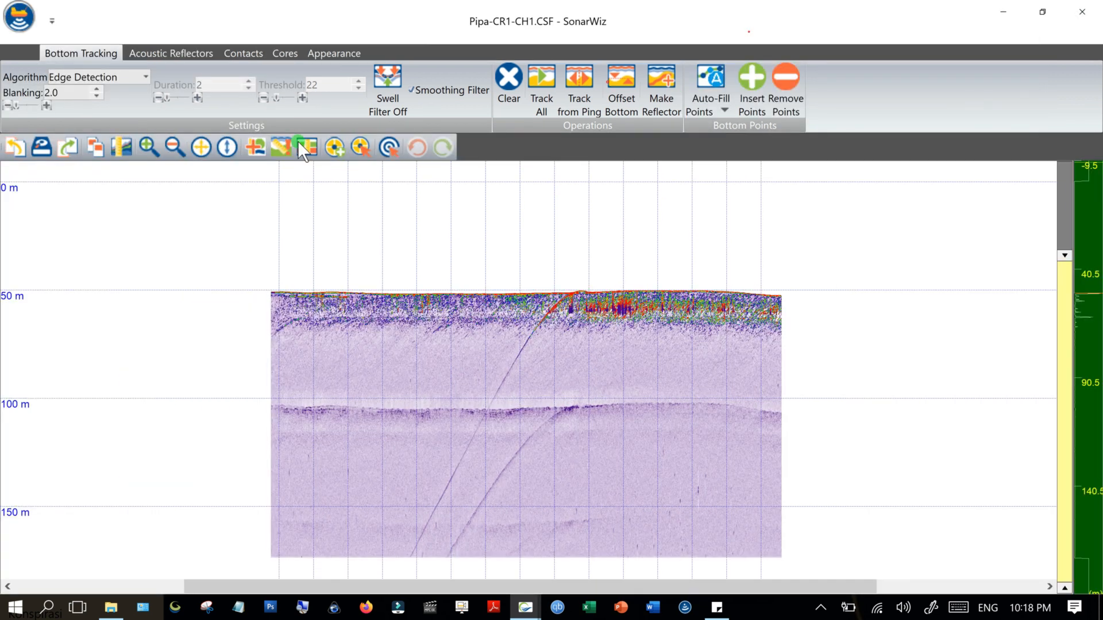
click(154, 147)
click(379, 253)
click(192, 143)
click(147, 149)
click(147, 149)
click(146, 146)
click(146, 146)
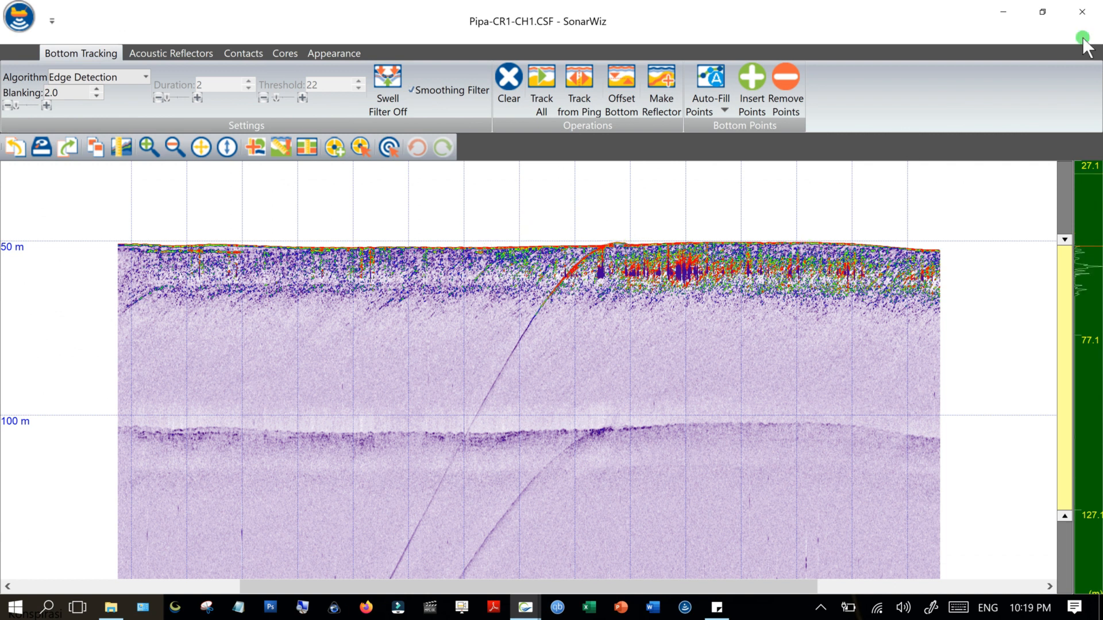
Reduce the profile window and close the gain settings dialog behind it.
click(1042, 12)
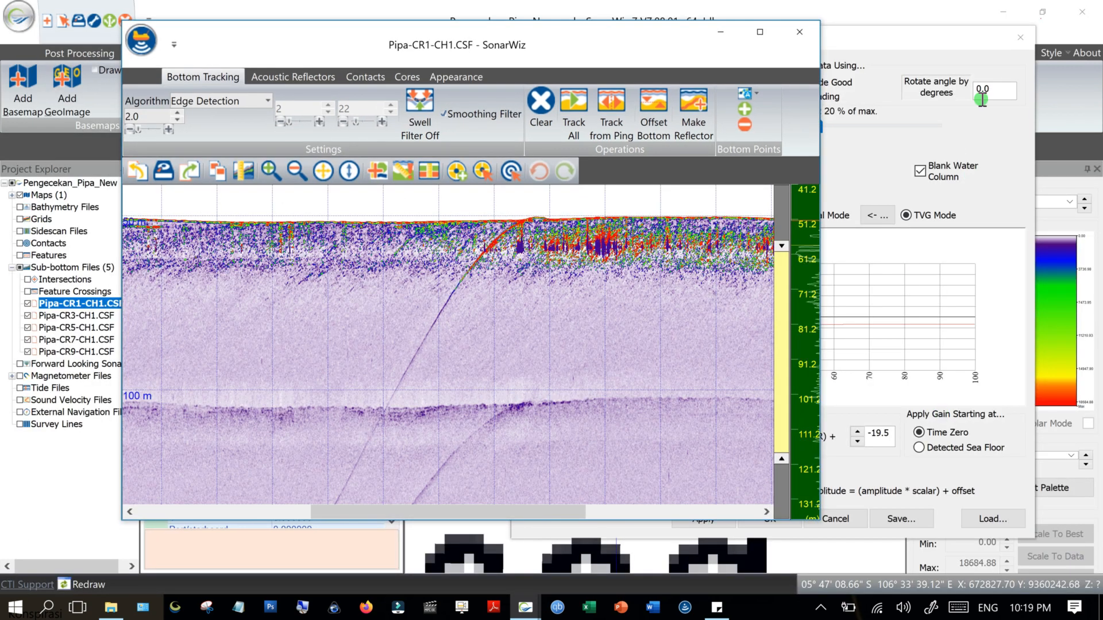
click(978, 59)
click(1020, 38)
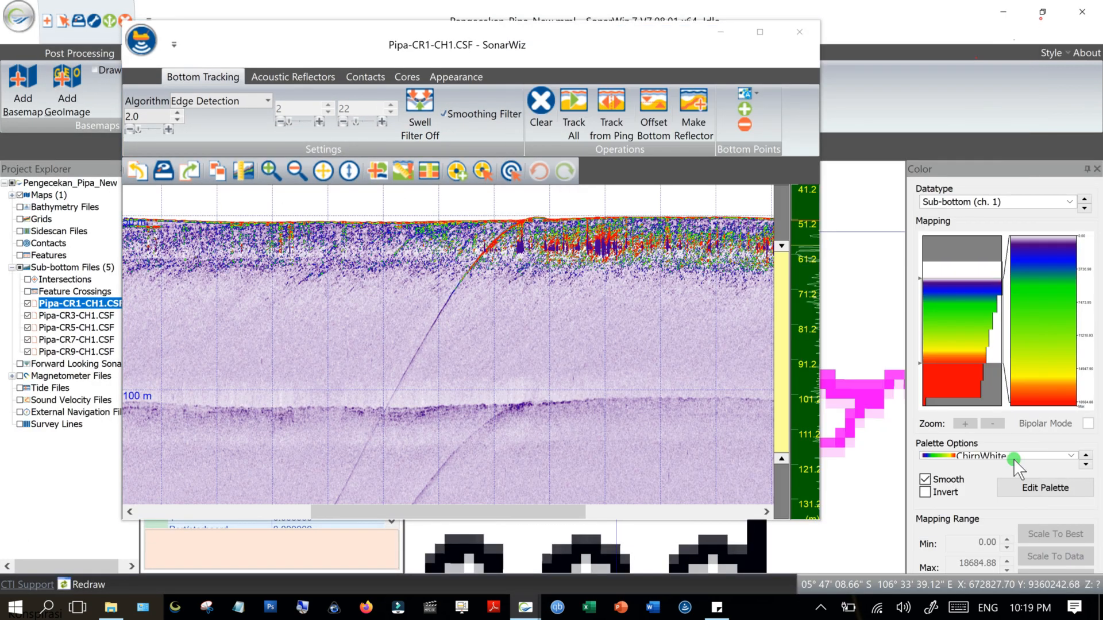
Try the GrayBipolar, Grey and Gray palettes on the sub-bottom profile.
click(1073, 455)
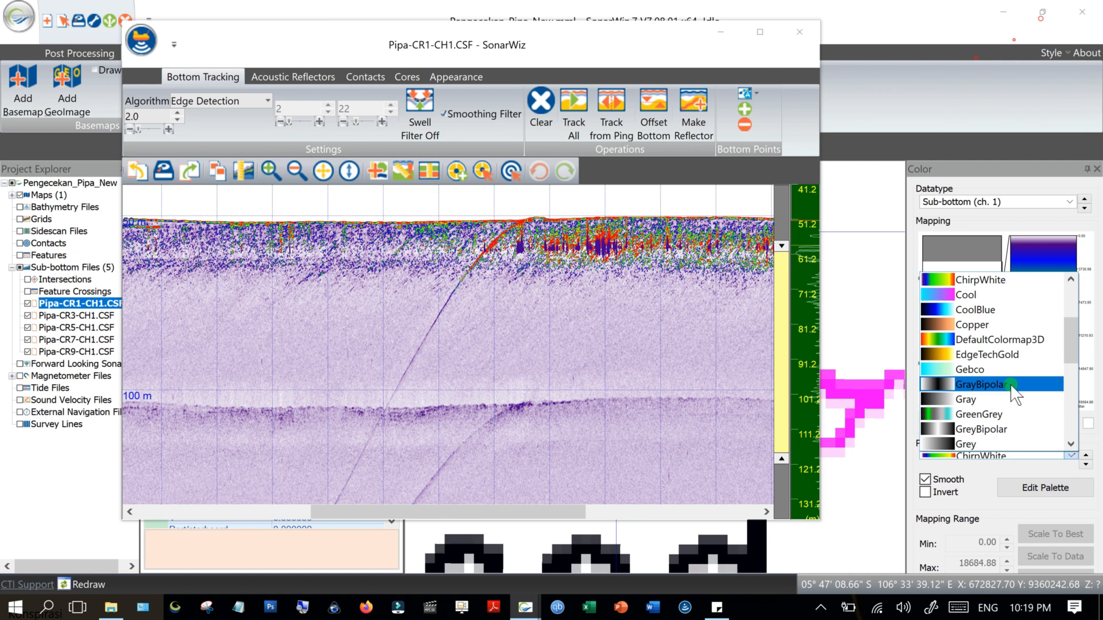
click(1012, 386)
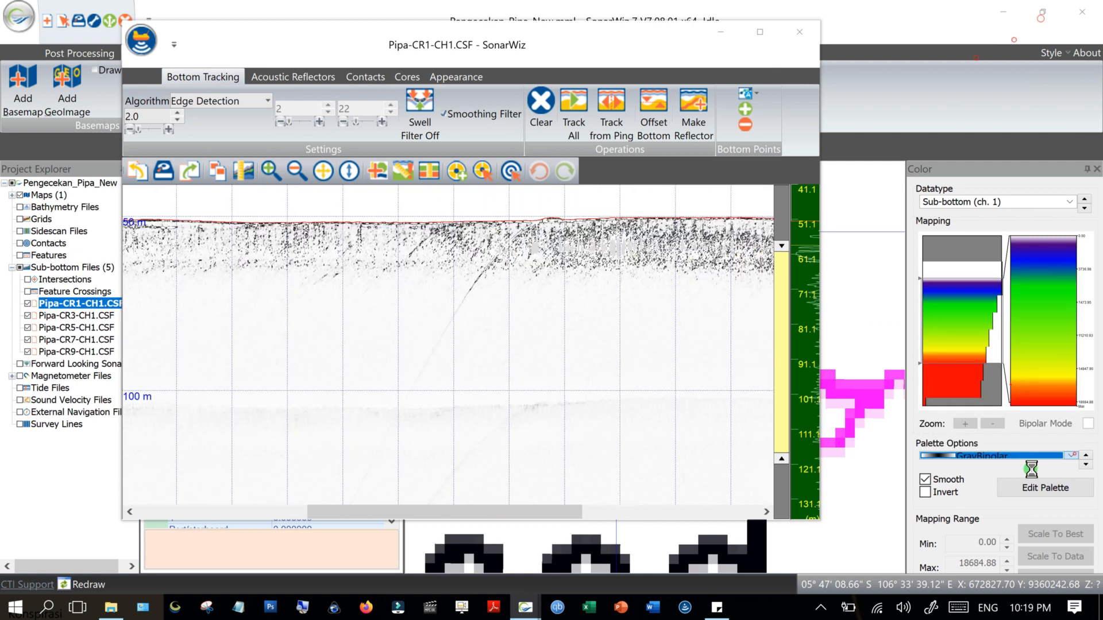
click(1067, 456)
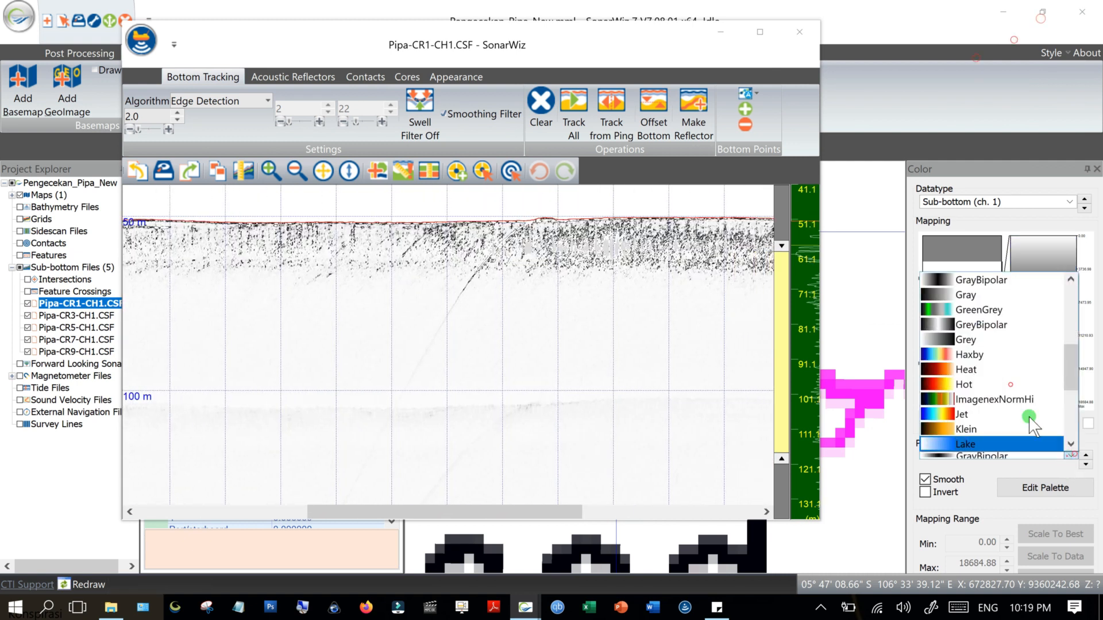
click(1022, 343)
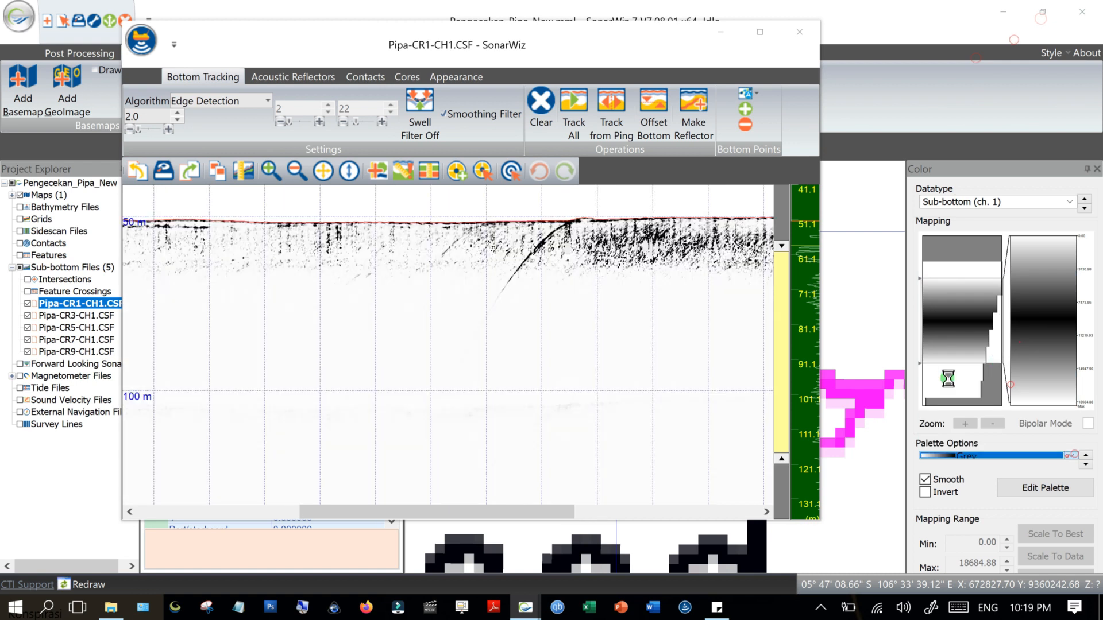
click(1070, 457)
scroll(1028, 376, up, 3)
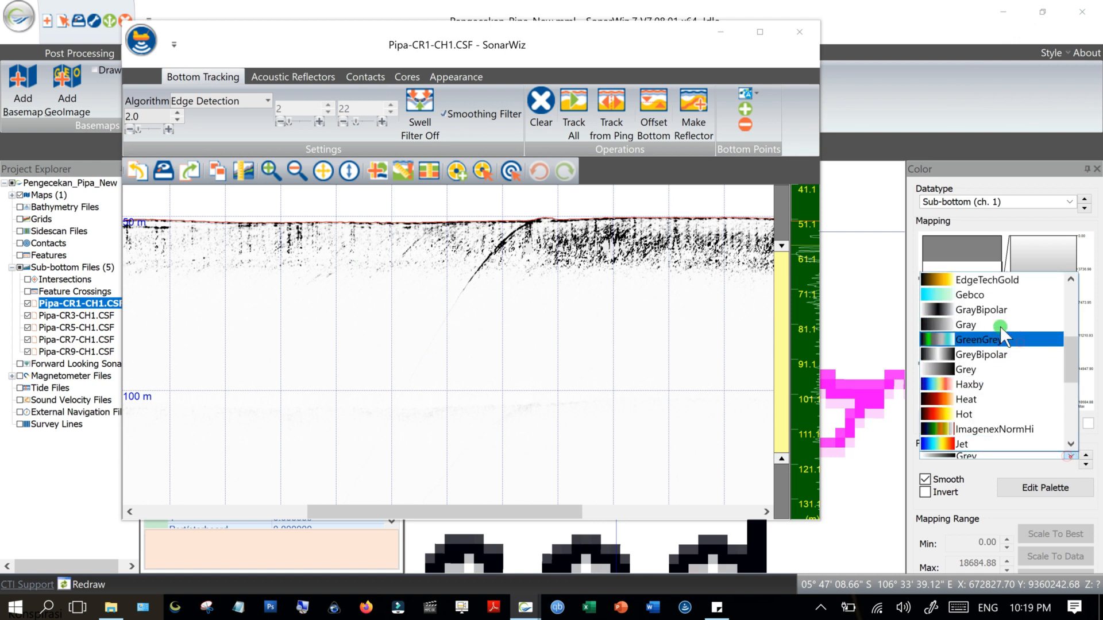
click(1000, 326)
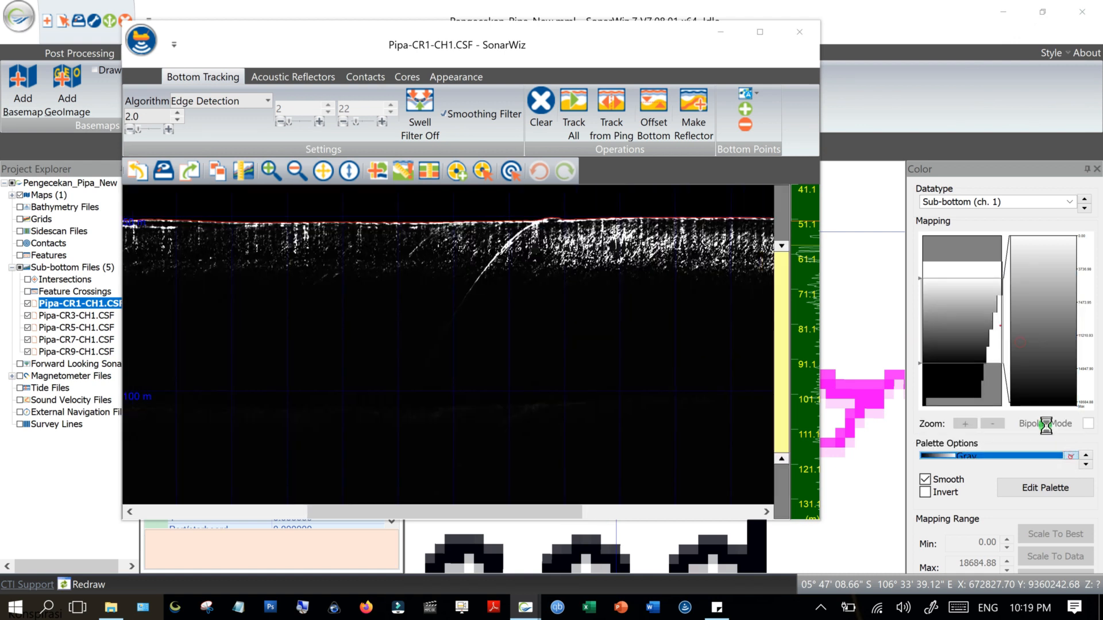
Look through the remaining sub-bottom palettes and try DefaultColormap3D on the profile.
click(1070, 457)
scroll(1028, 385, up, 4)
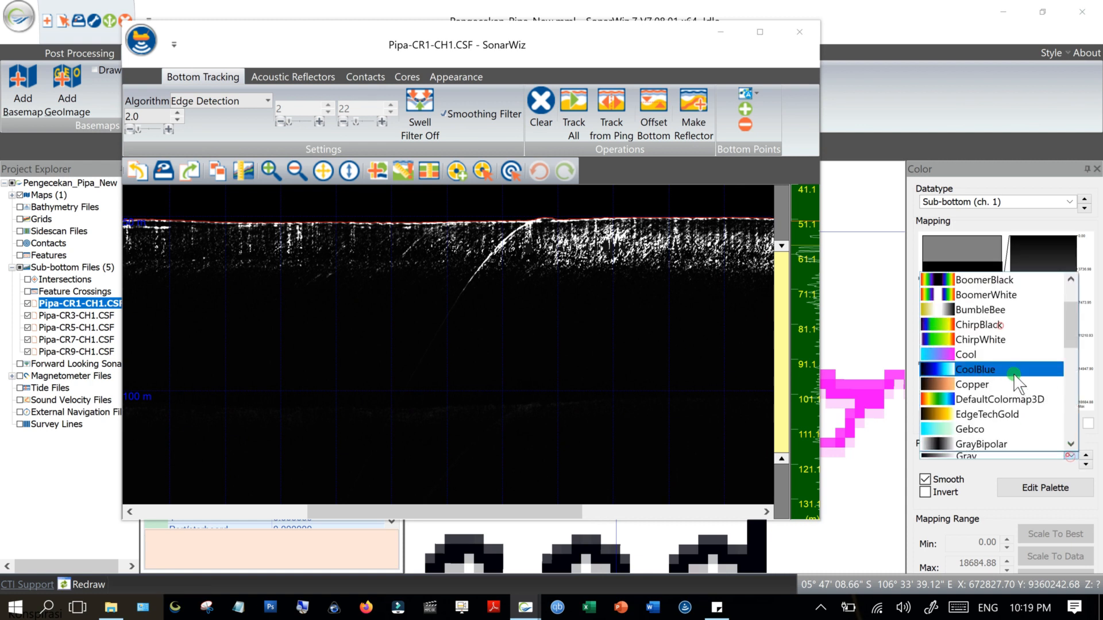
scroll(1015, 384, up, 1)
scroll(1016, 384, down, 6)
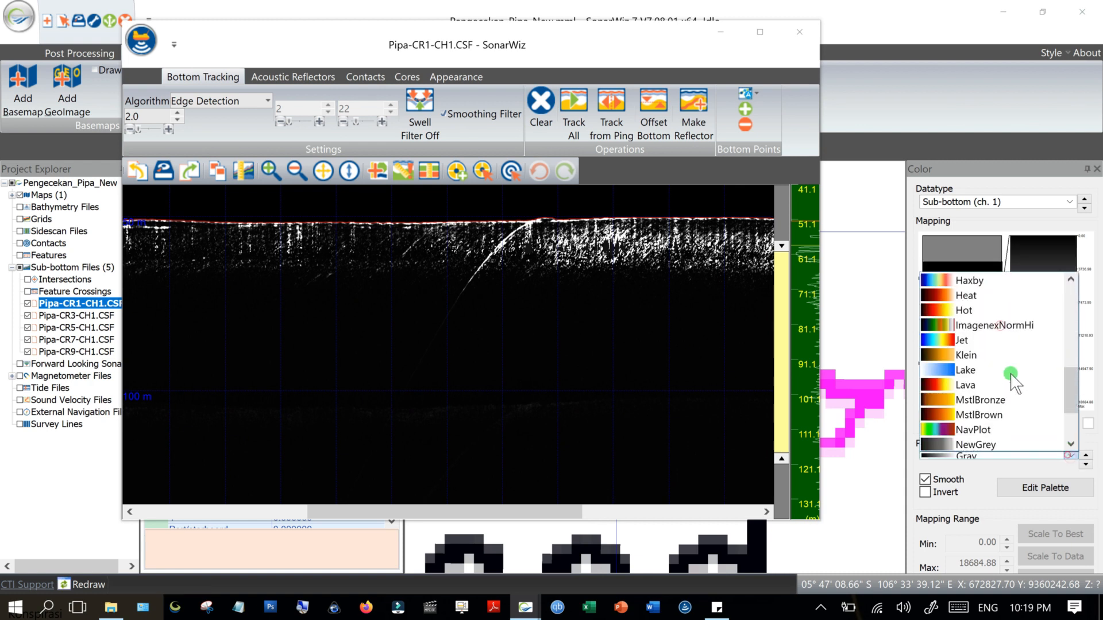
scroll(1002, 353, up, 2)
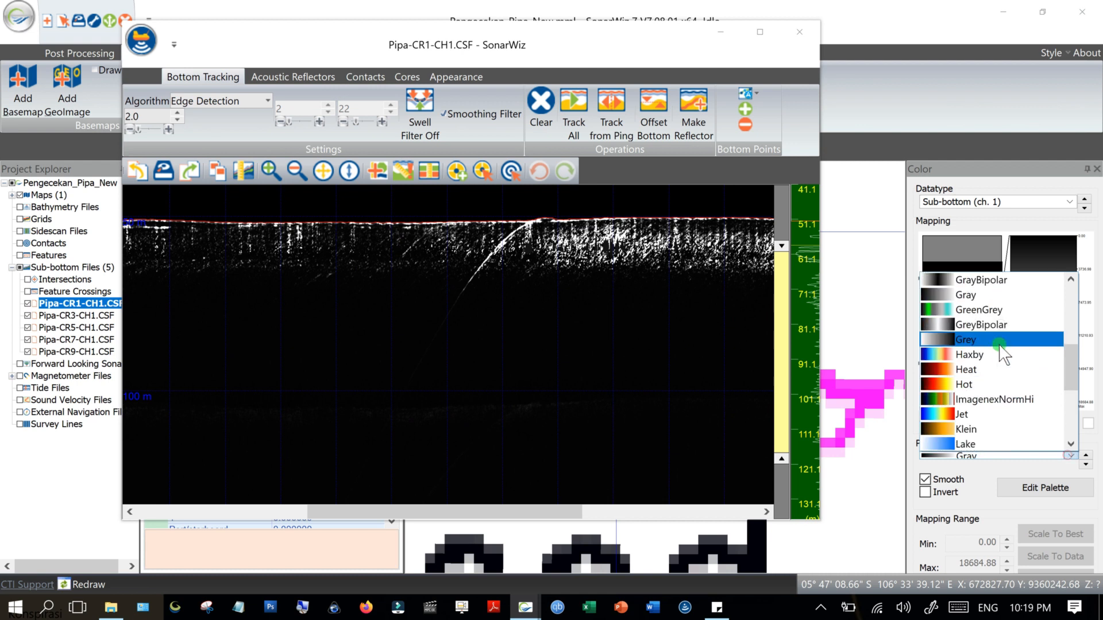
scroll(1003, 350, up, 2)
click(1010, 325)
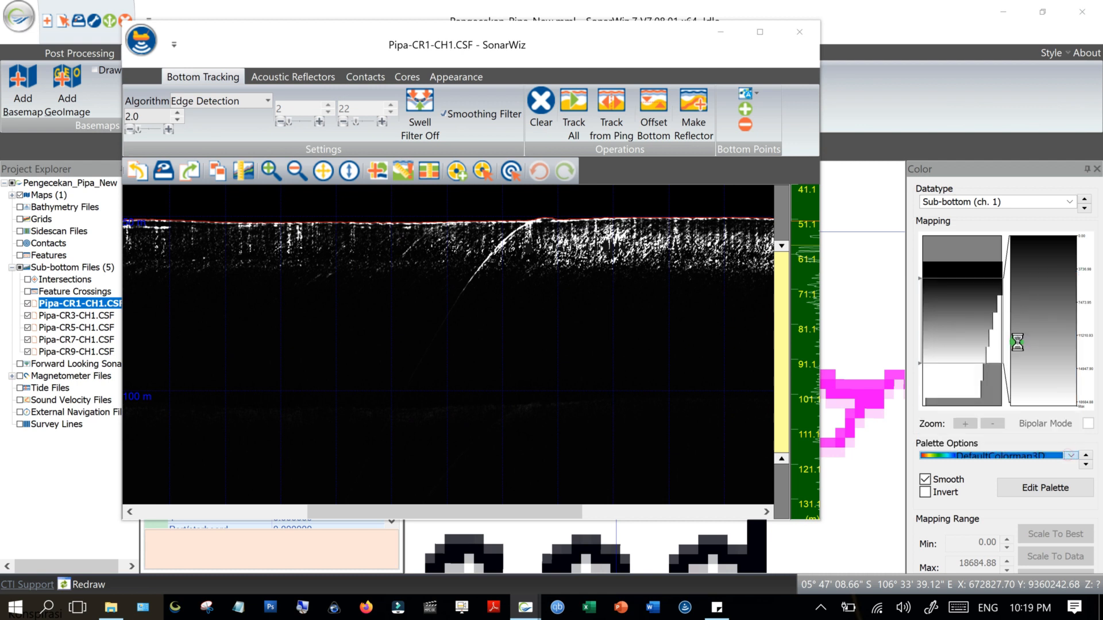
Set the sub-bottom palette to ChirpBlack.
click(1072, 456)
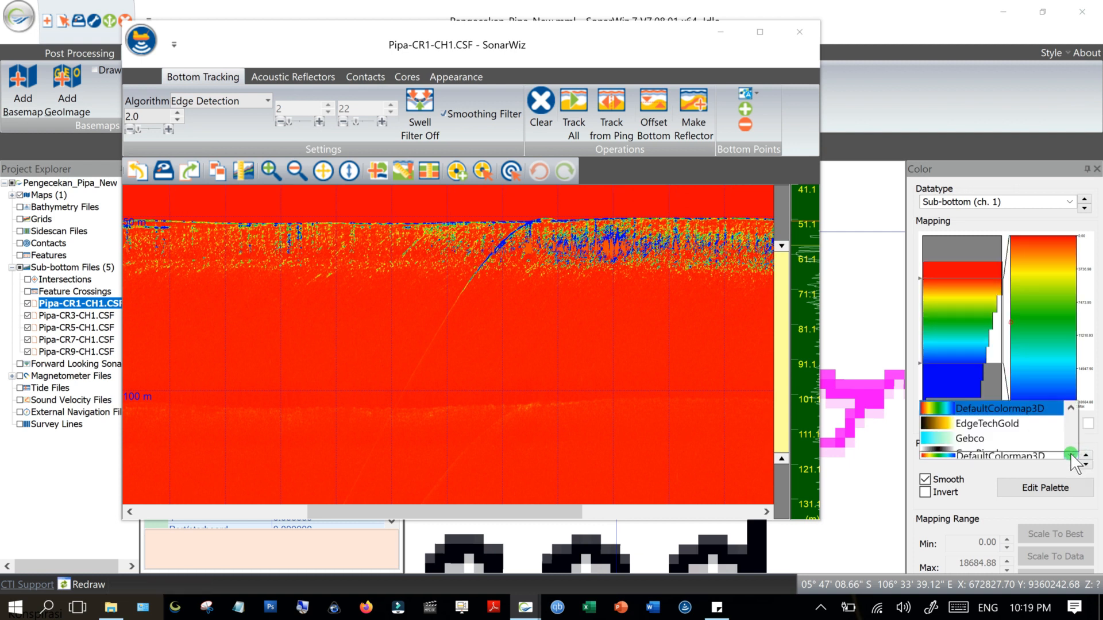
scroll(1034, 405, up, 4)
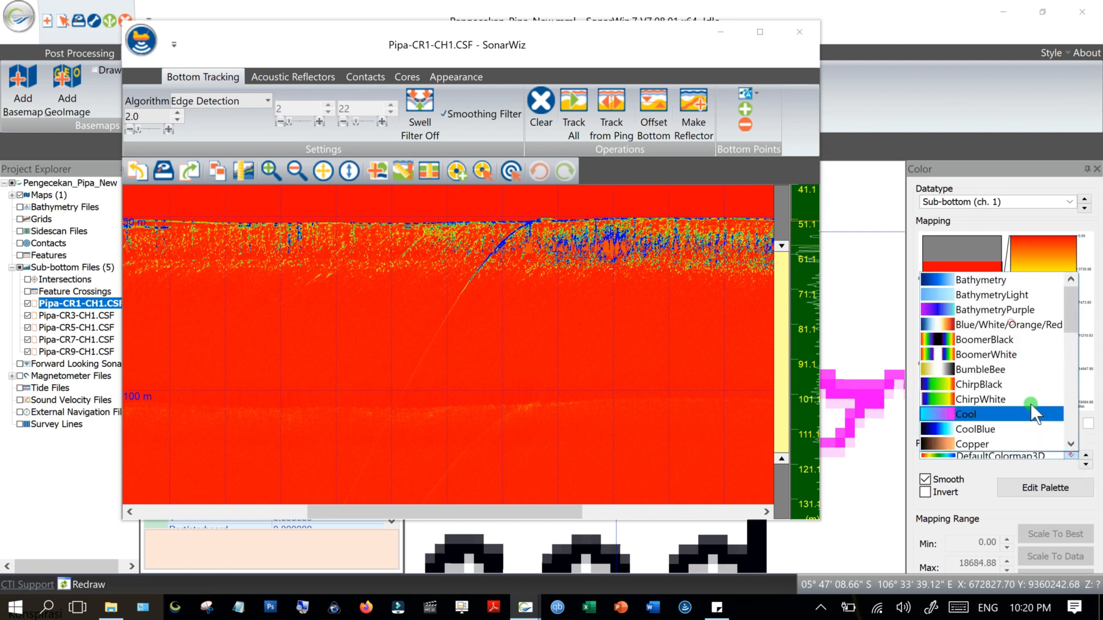
click(1018, 389)
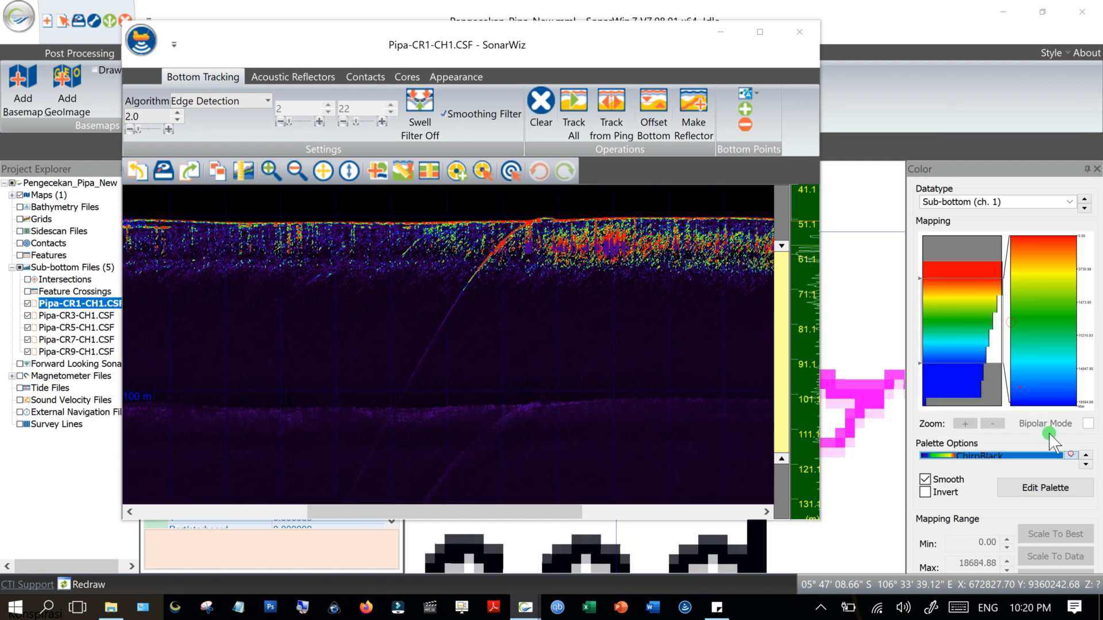
Add a new contact in the maximized profile at the apex of the hyperbola on the seabed, and close the profile window.
click(760, 32)
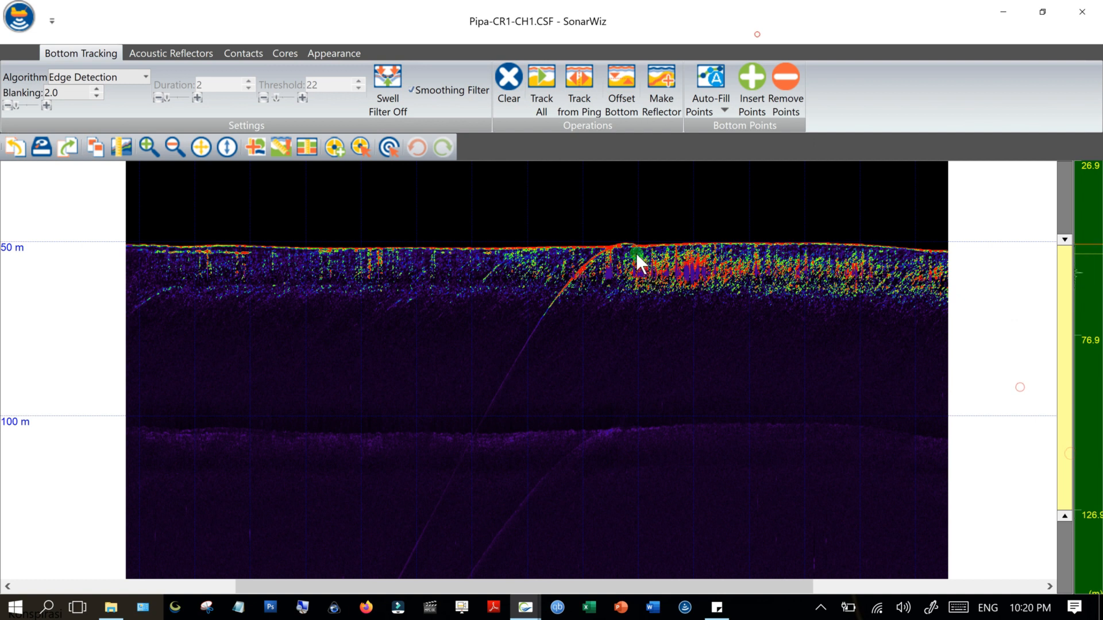
click(147, 147)
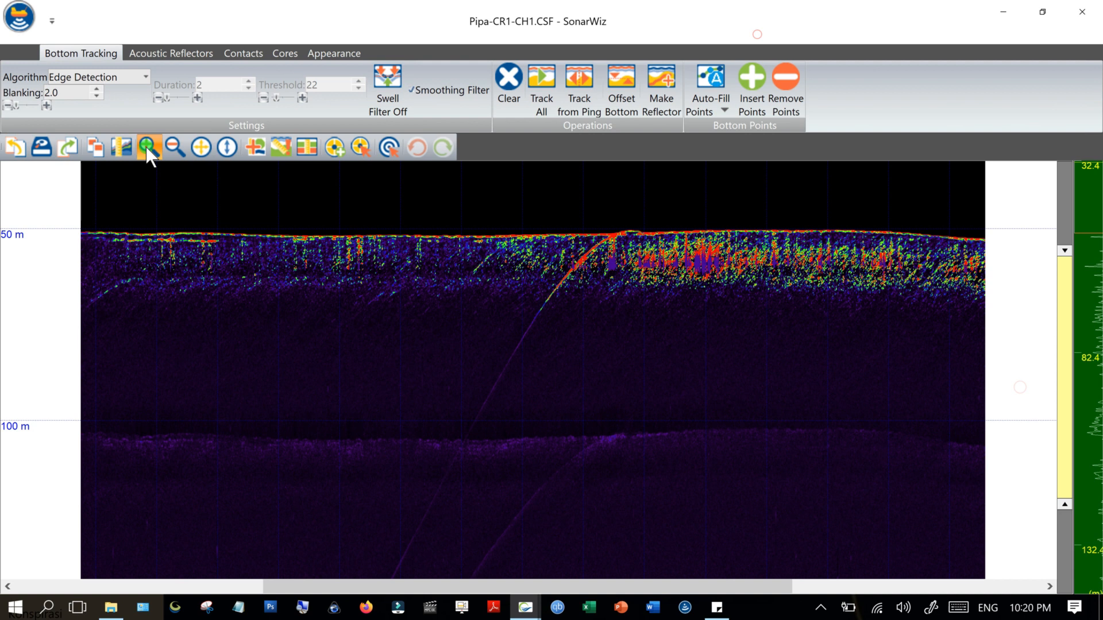
click(146, 147)
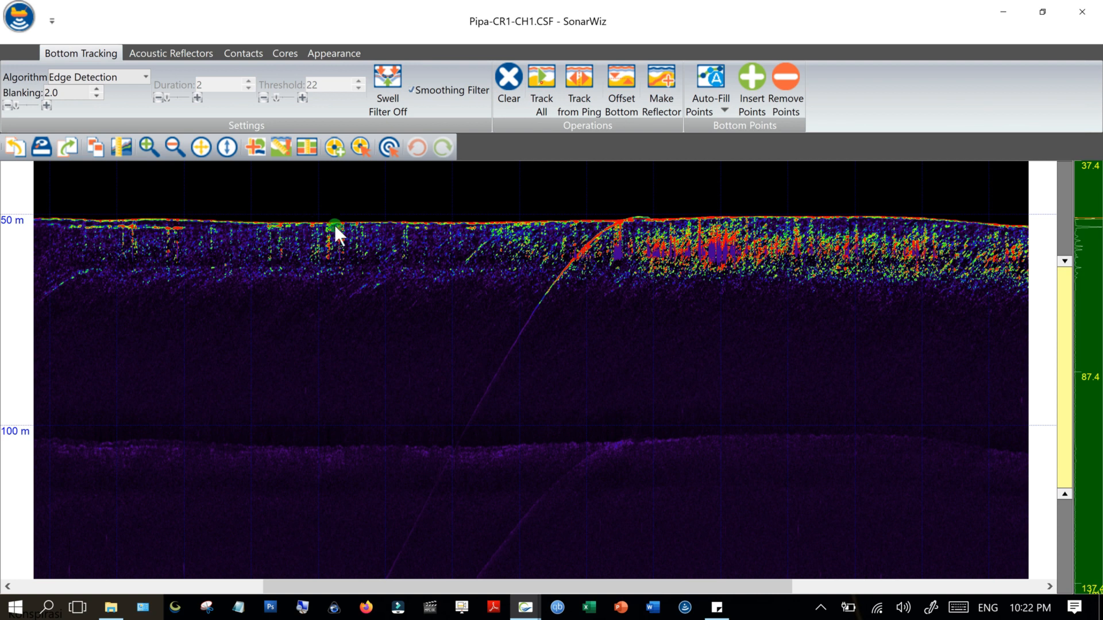
click(147, 146)
click(147, 145)
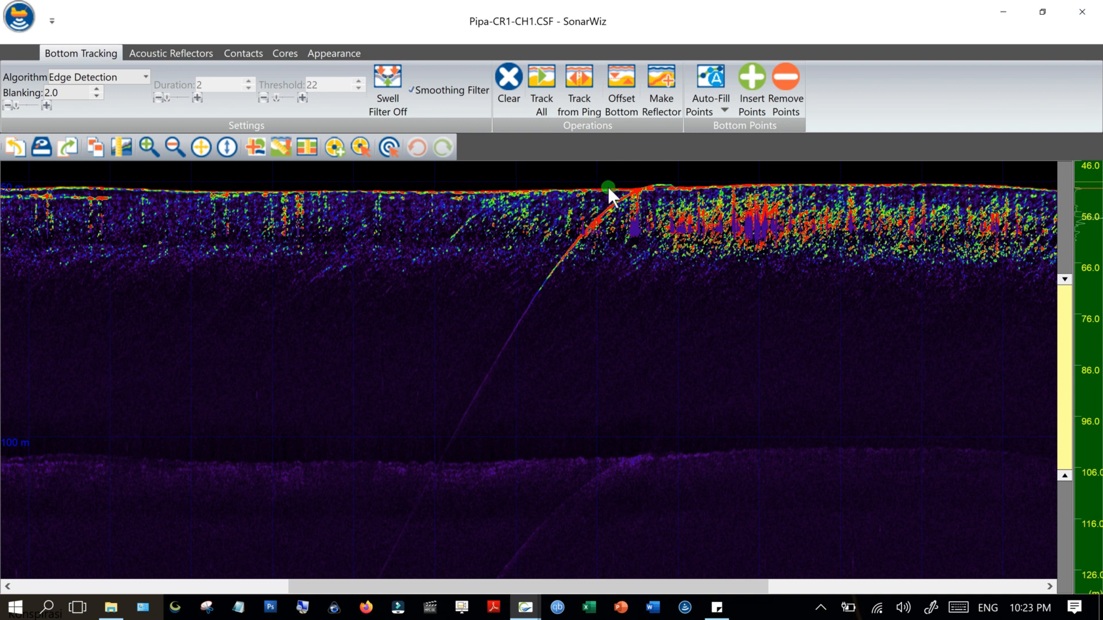
click(230, 53)
click(237, 77)
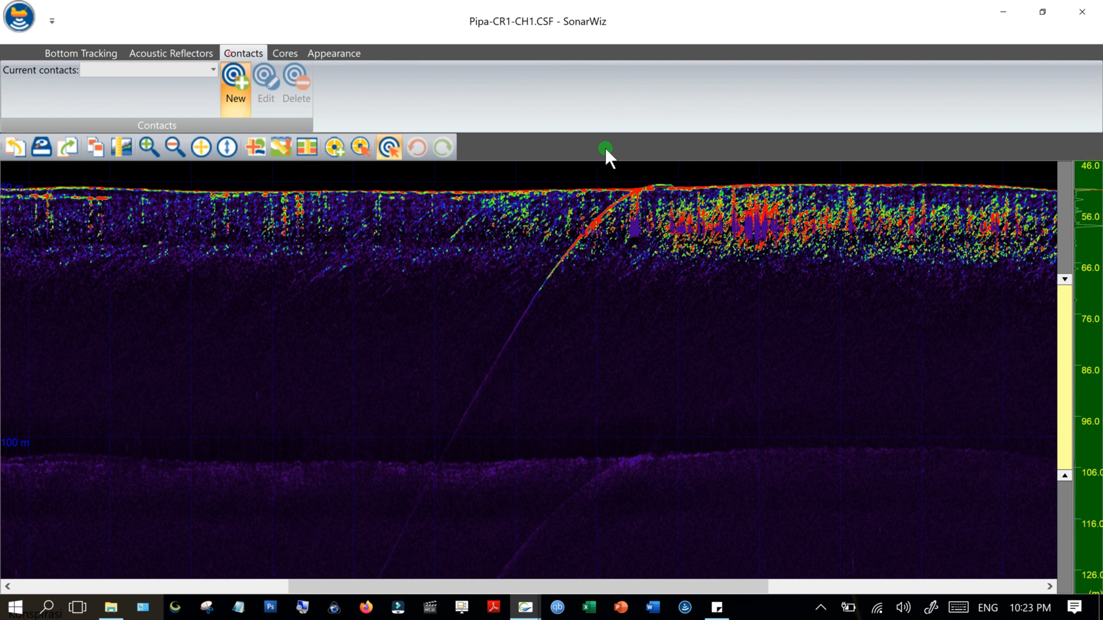
click(662, 186)
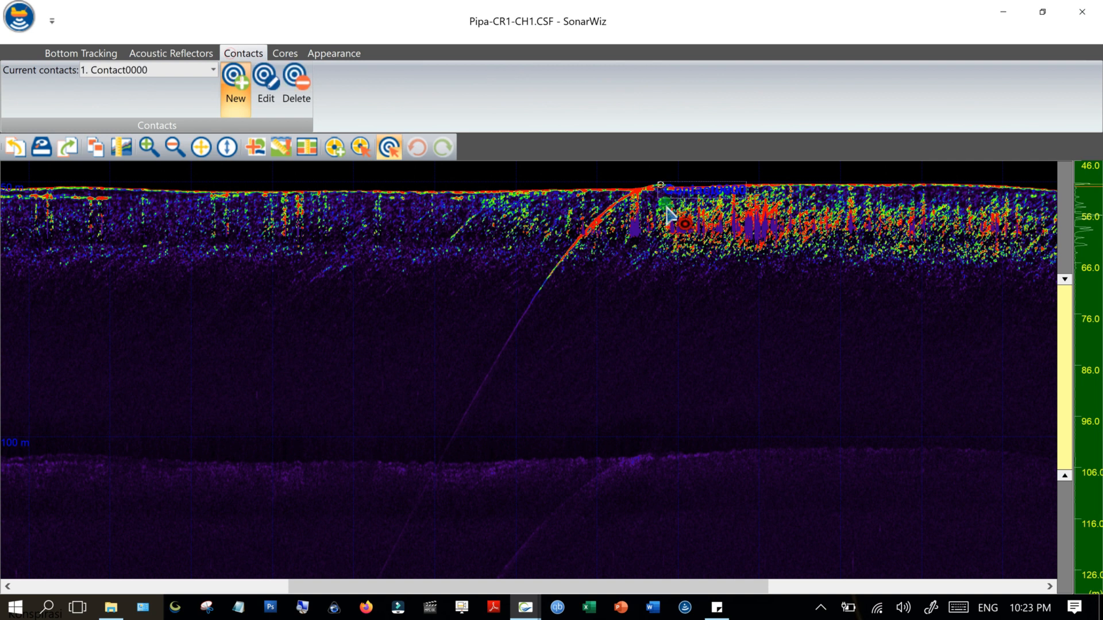
click(1086, 13)
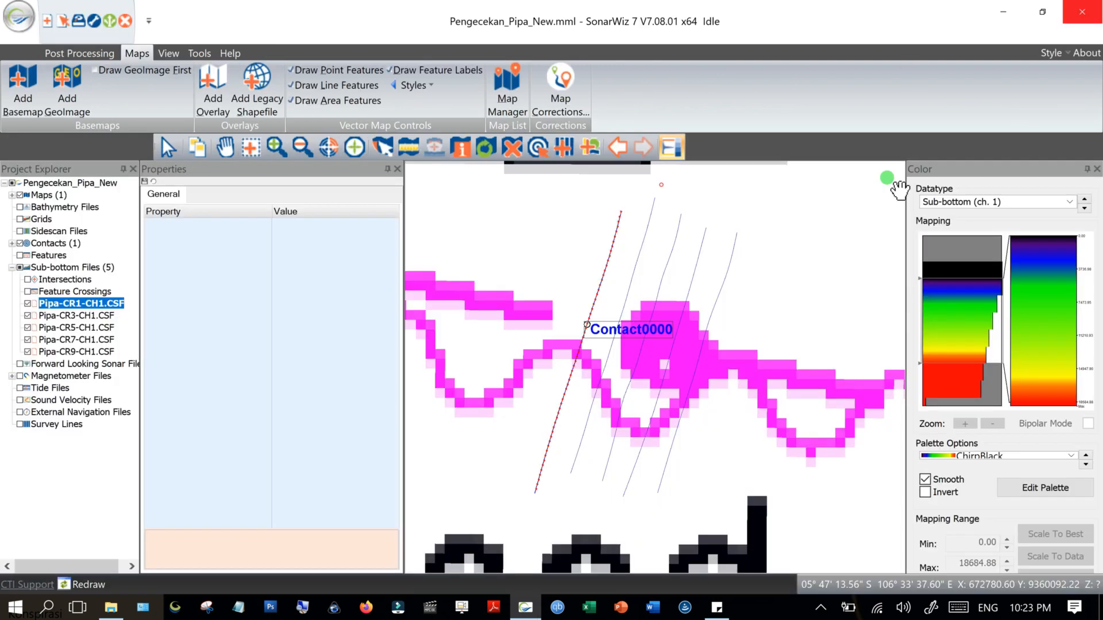
Apply all settings of the Pipa-CR1-CH1 line to all project files with Make Others Like This.
right_click(64, 304)
right_click(56, 303)
click(44, 308)
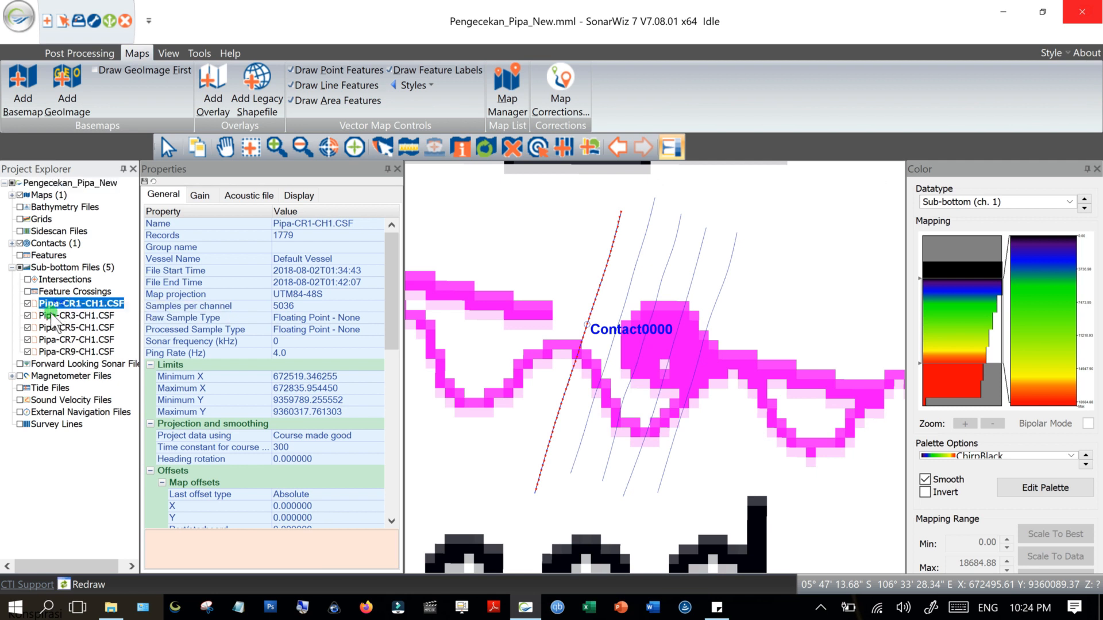
click(51, 315)
right_click(50, 303)
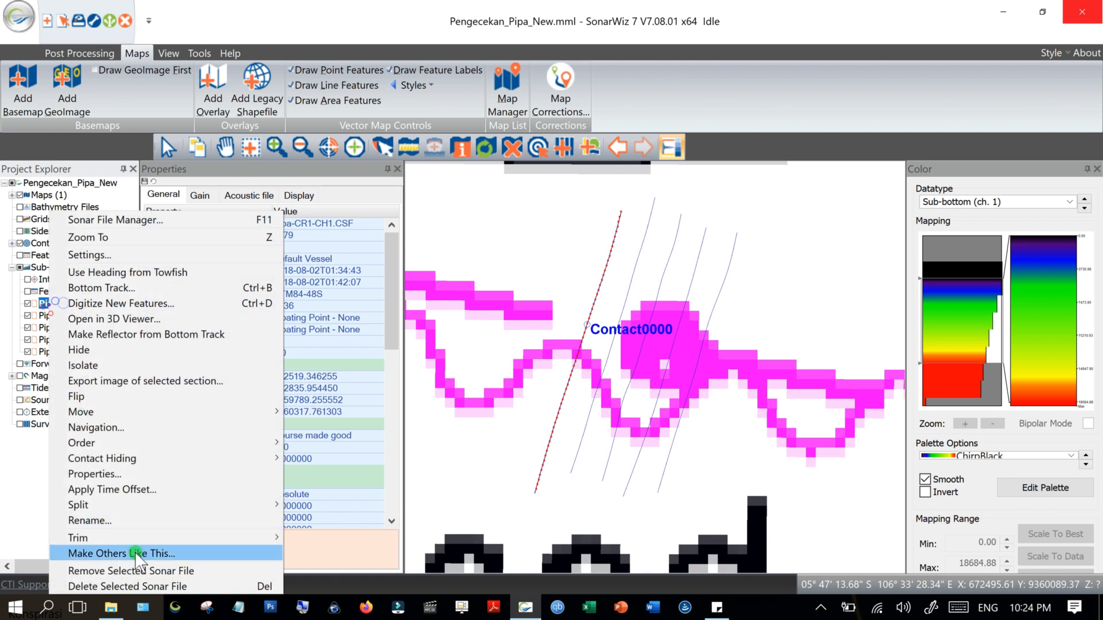
click(138, 554)
drag(351, 16, 667, 38)
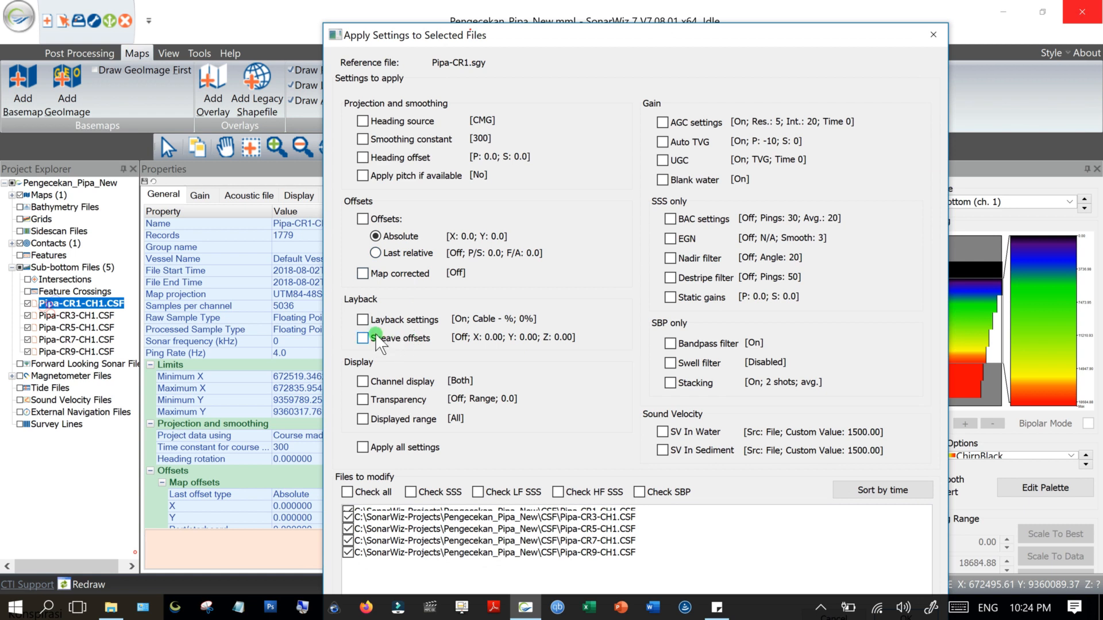
click(347, 492)
click(363, 447)
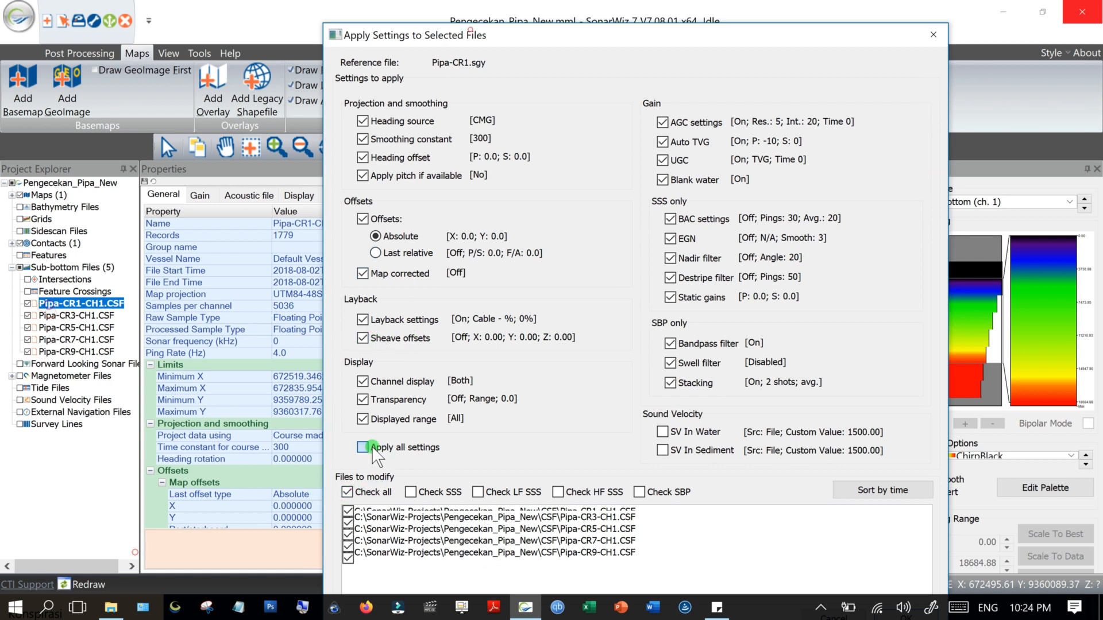
drag(804, 32, 796, 13)
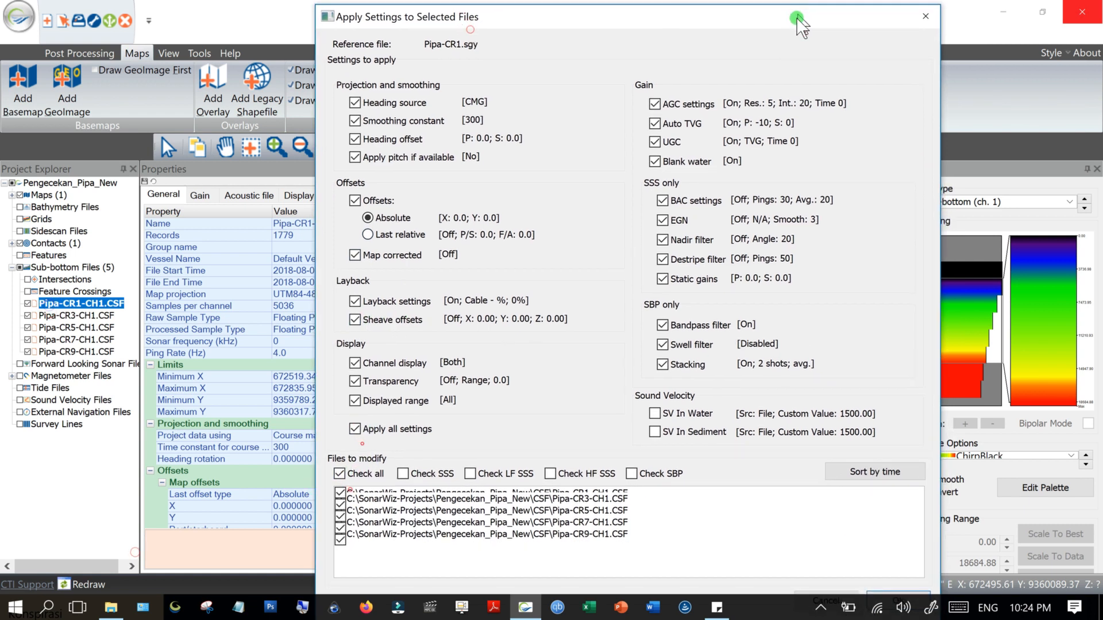
click(882, 593)
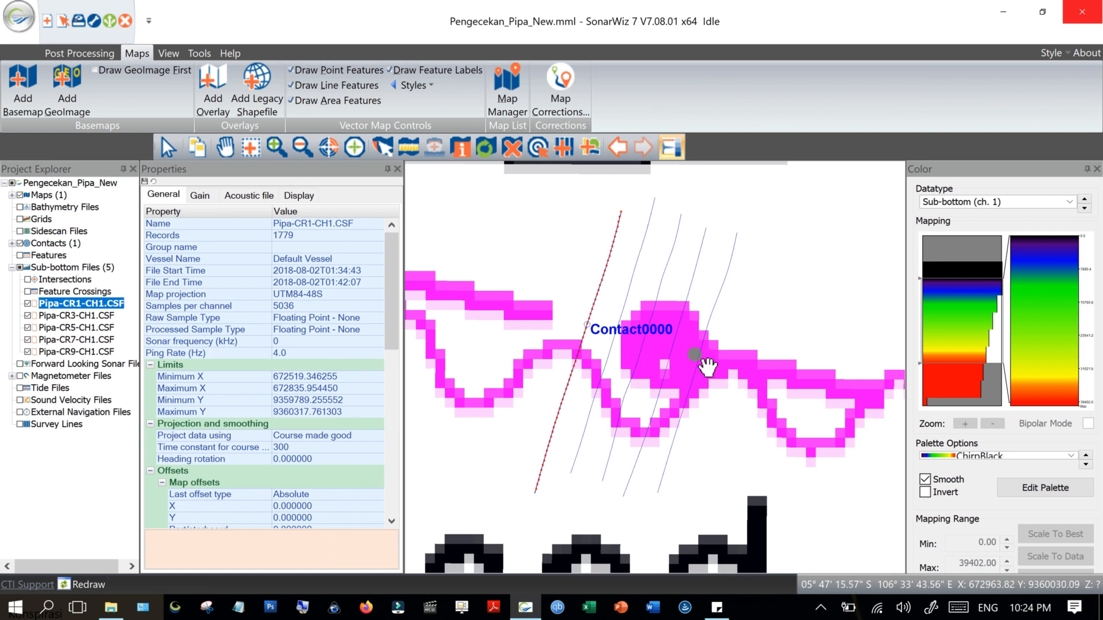
Set Offset Cable Out to 30 meters for all files in the Sonar File Manager.
double_click(74, 305)
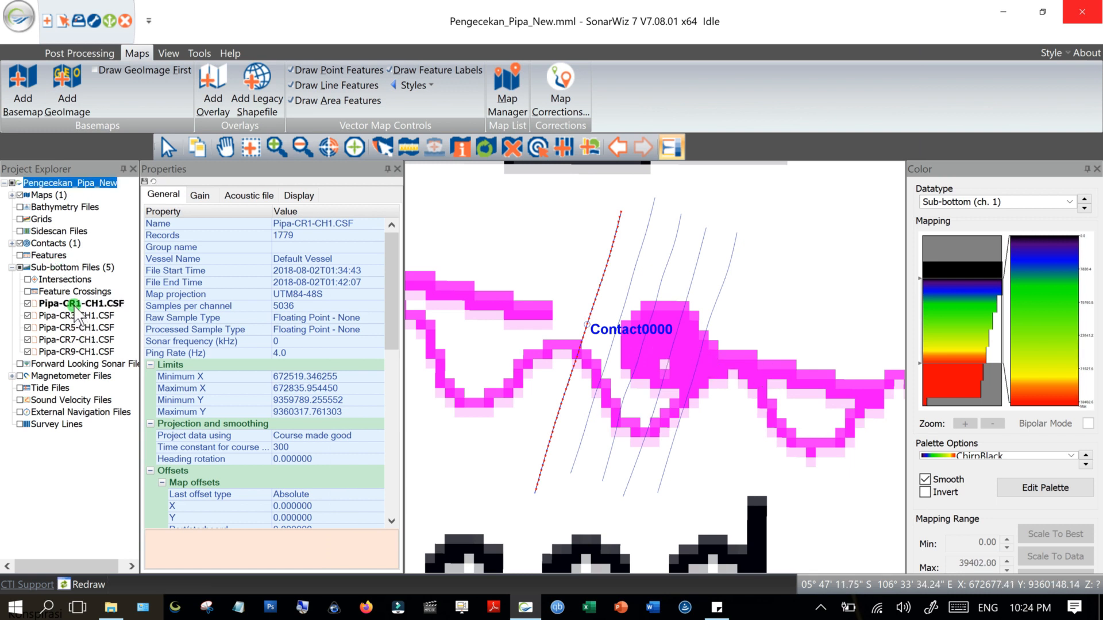
right_click(76, 306)
click(129, 220)
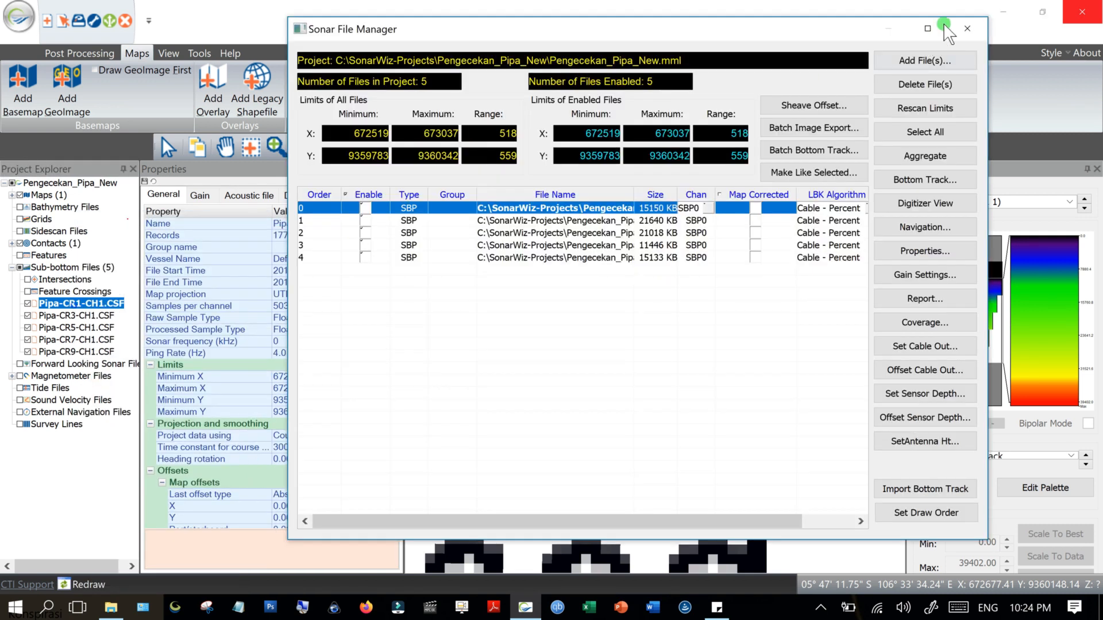
click(952, 394)
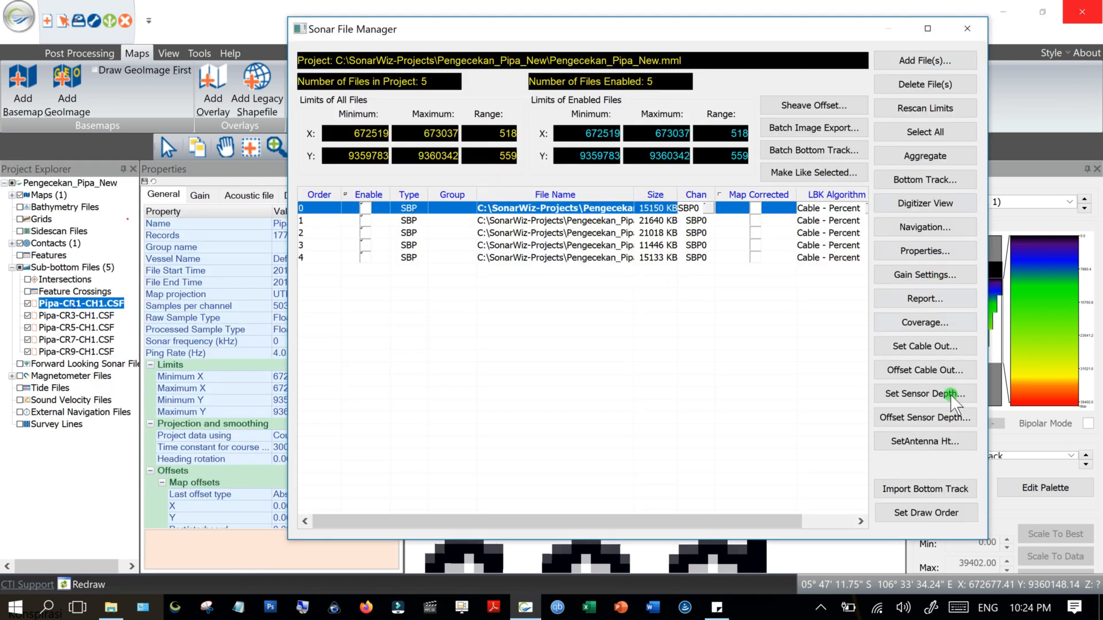
click(949, 369)
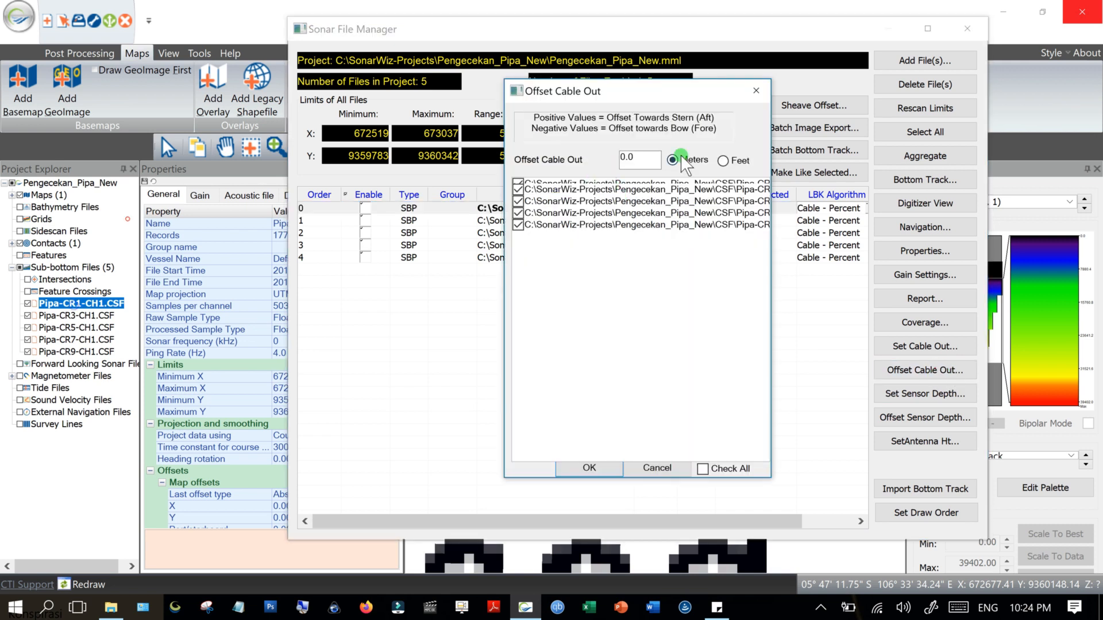
drag(649, 156, 591, 156)
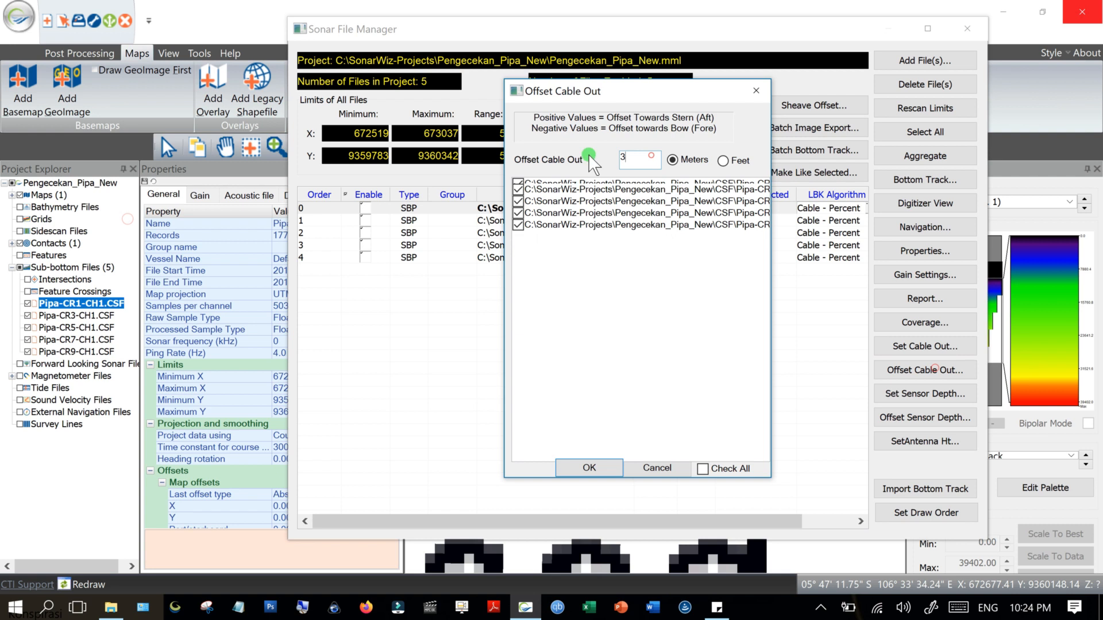
text(30)
click(703, 469)
click(607, 469)
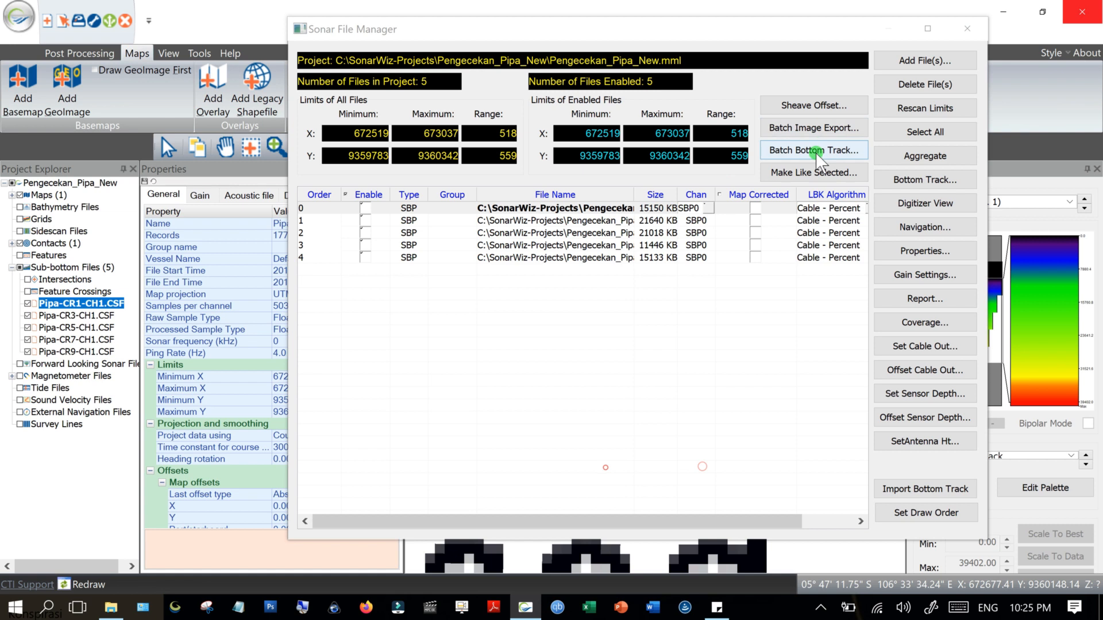
Run batch bottom tracking with Edge Detection on all project files and close the Sonar File Manager.
click(815, 152)
drag(812, 74, 668, 63)
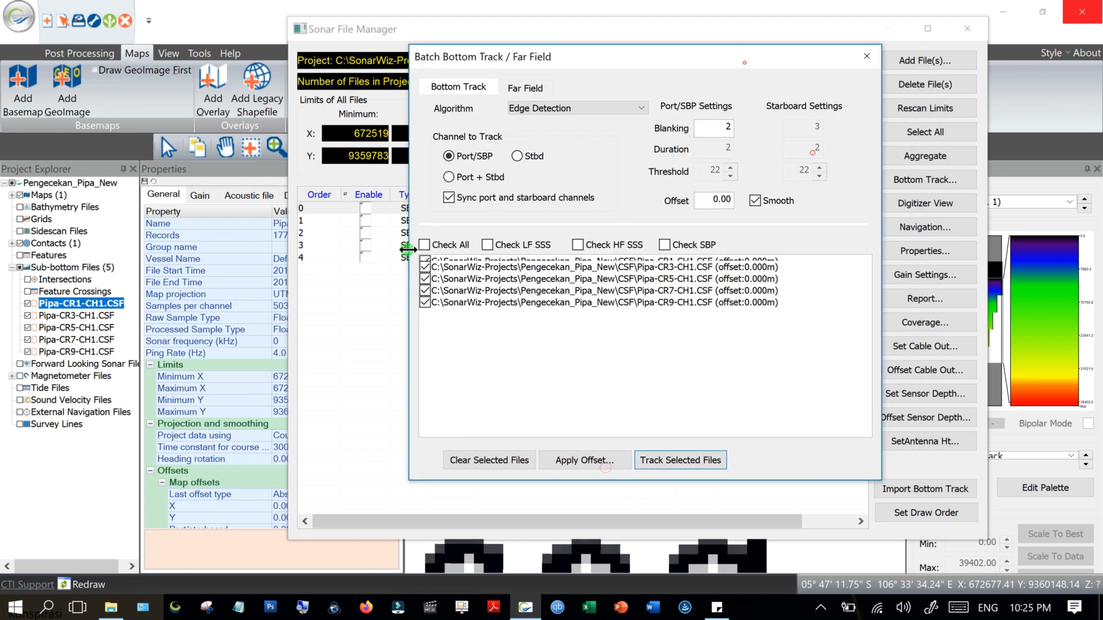
click(425, 246)
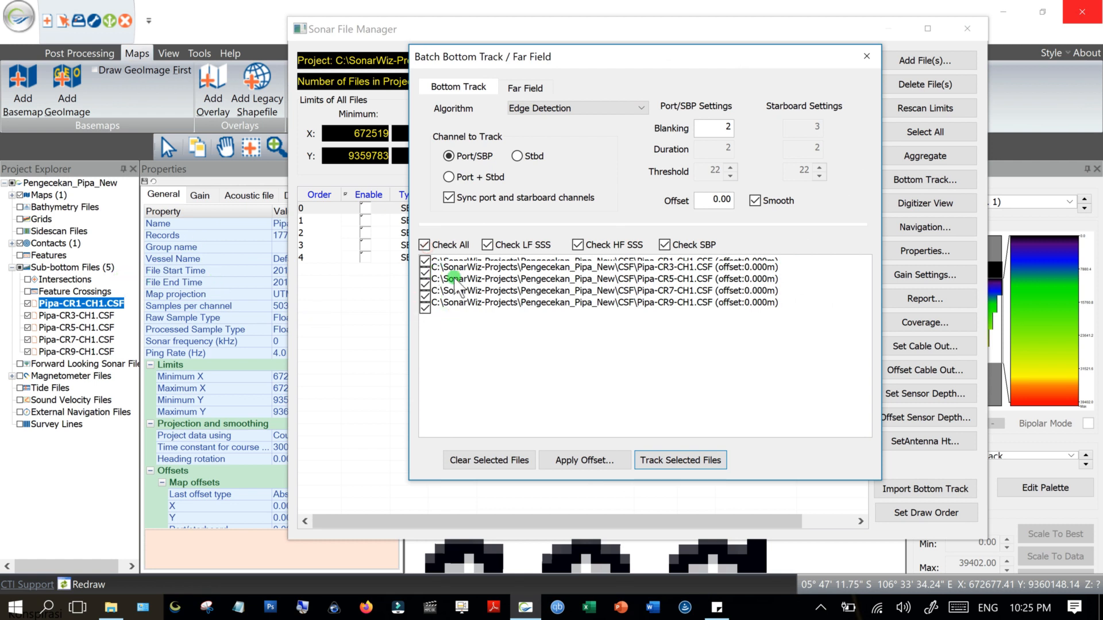
click(666, 466)
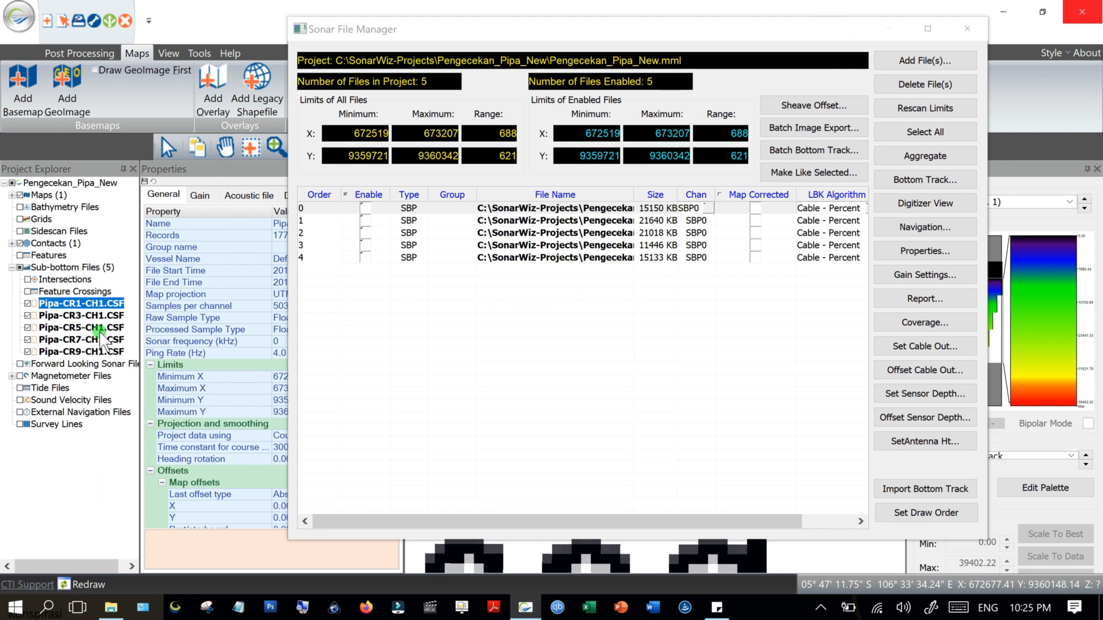
click(967, 28)
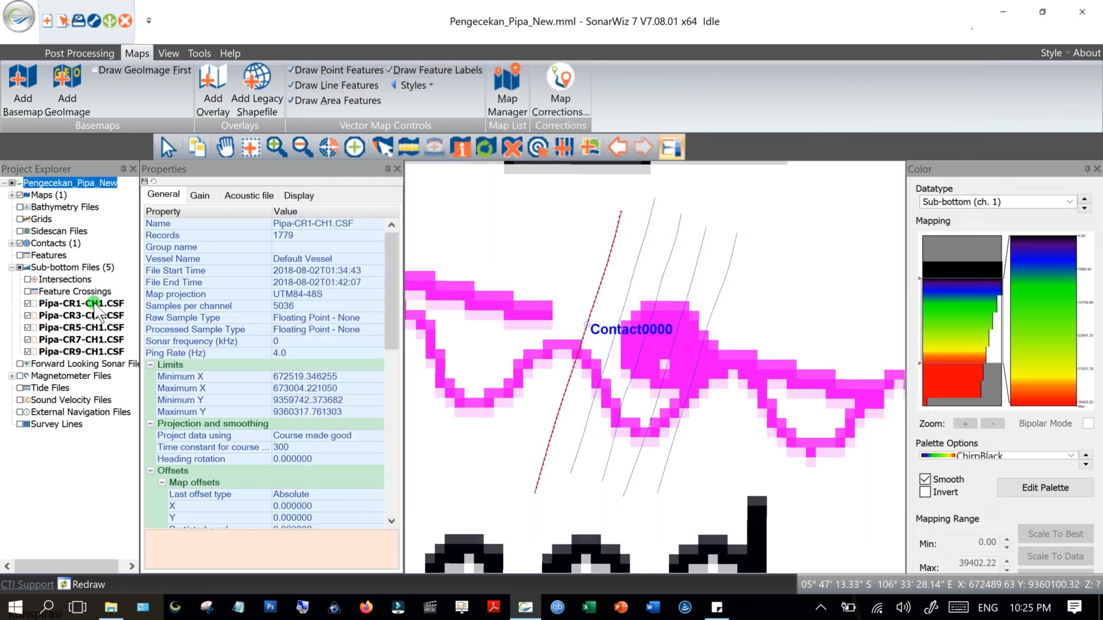
Open the Pipa-CR1-CH1 line for bottom tracking and restore its profile window down so the Color settings are accessible.
right_click(103, 308)
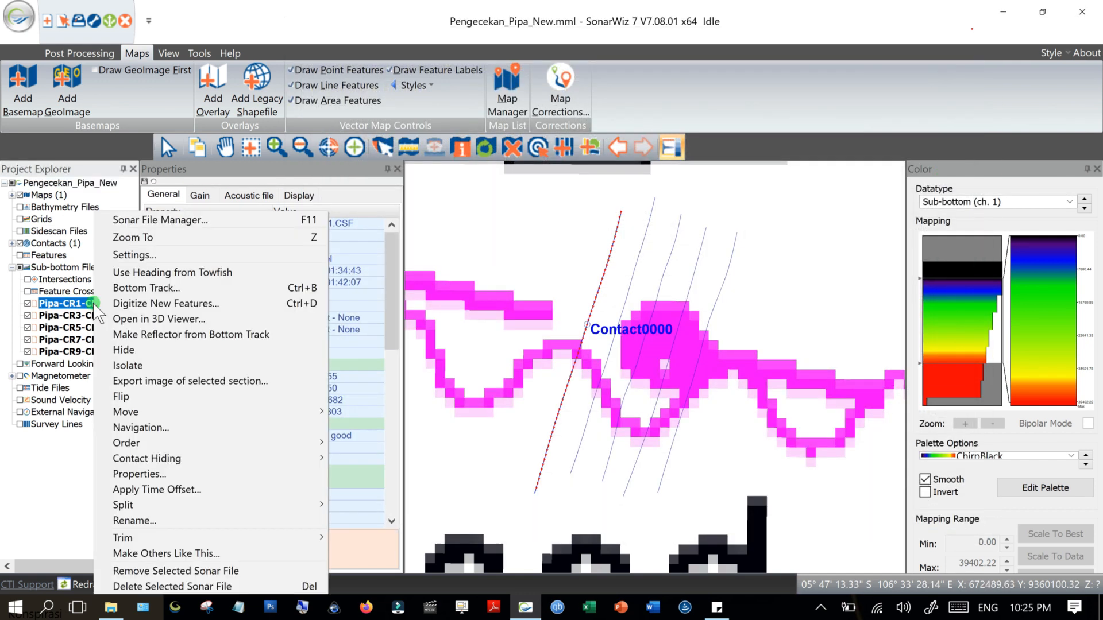
click(150, 287)
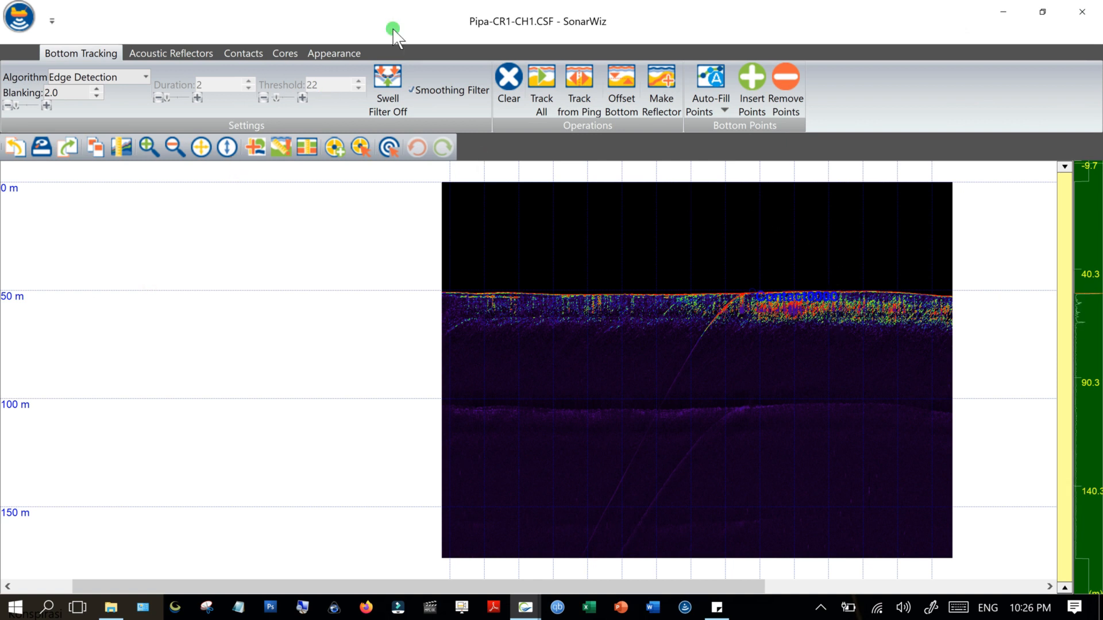
click(346, 52)
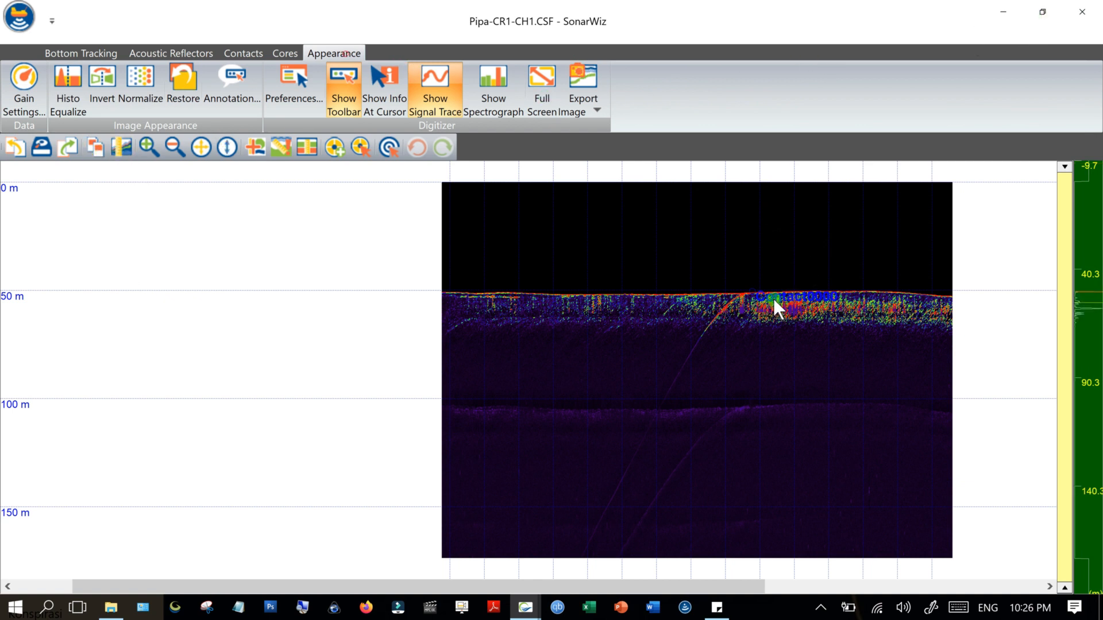
click(1043, 11)
drag(591, 36, 495, 55)
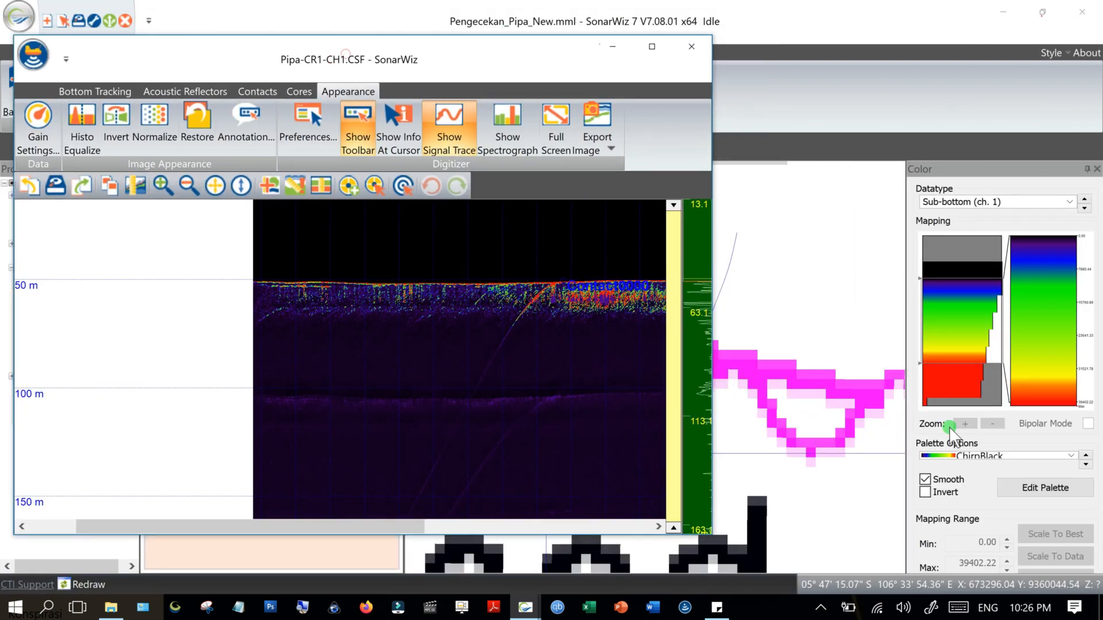
Try the Gray sub-bottom palette, settle on Lake, and maximize the profile window.
click(1075, 459)
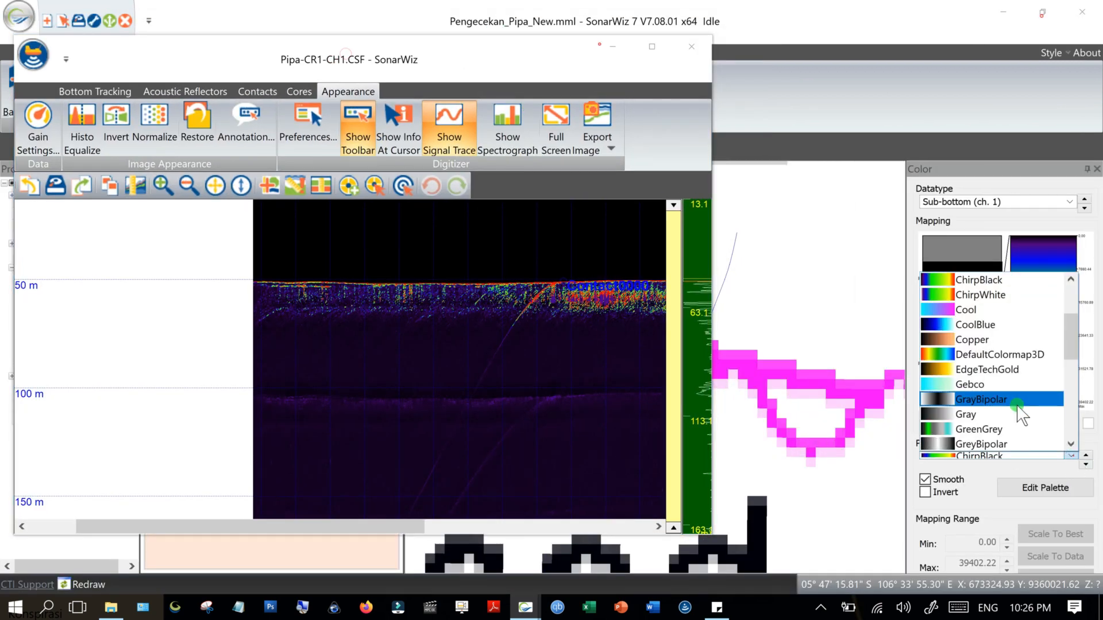
click(1010, 416)
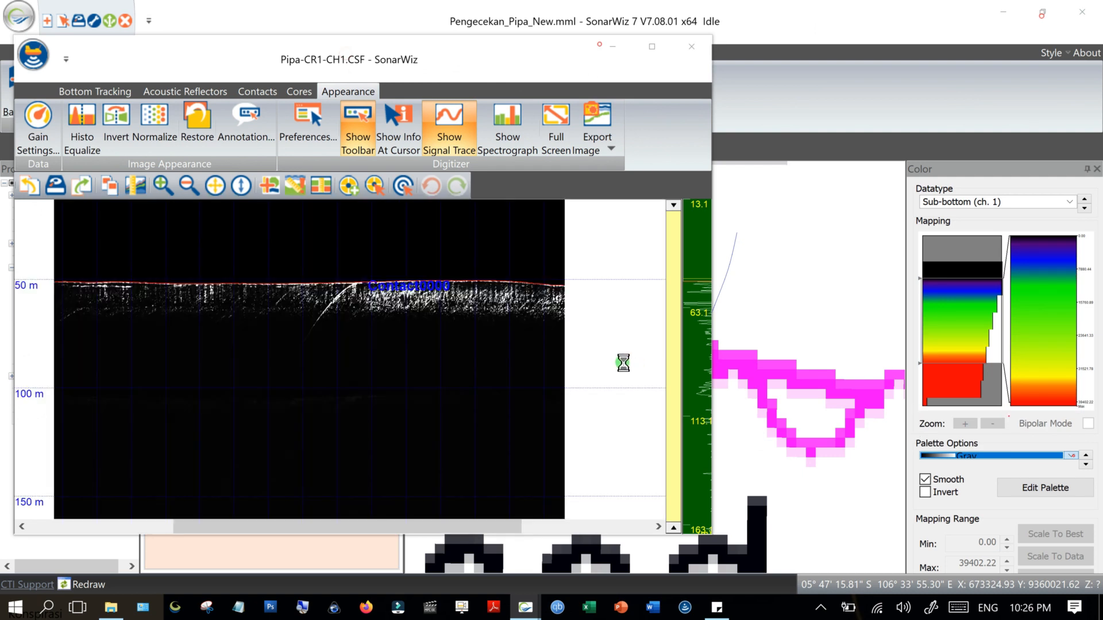
click(1071, 456)
scroll(1029, 431, down, 1)
click(1028, 428)
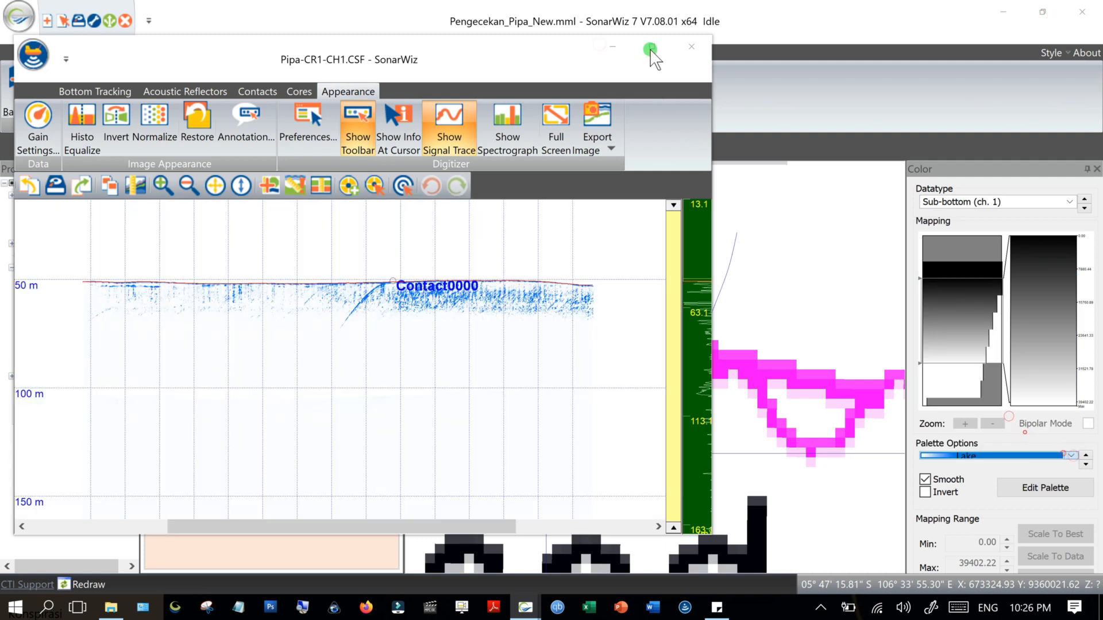
click(651, 49)
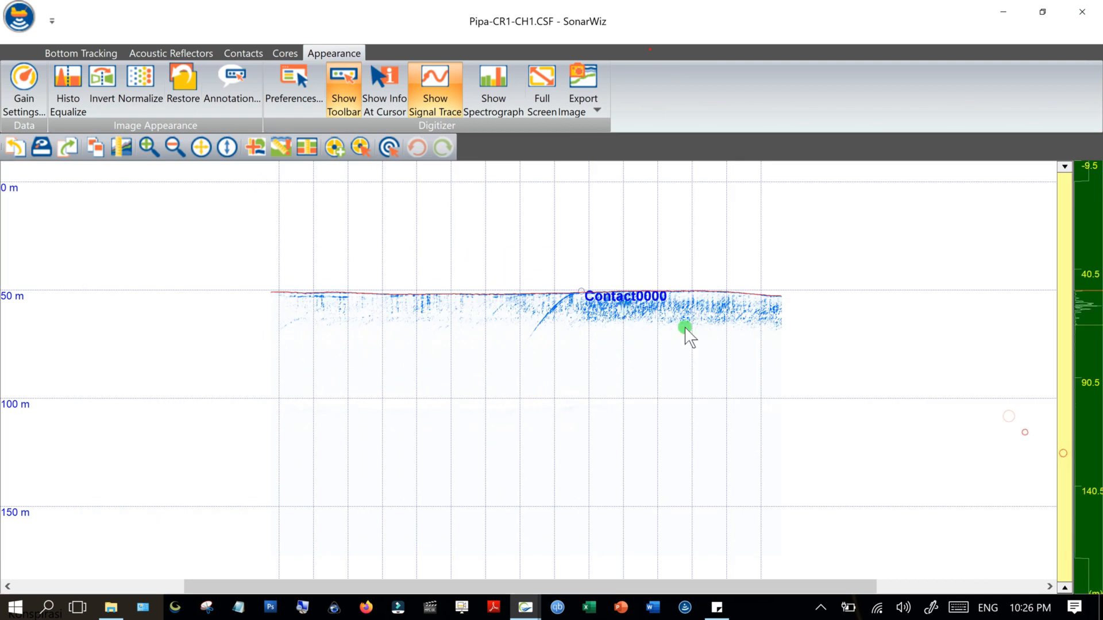
Advance to the Pipa-CR3-CH1 line and add a new contact at the apex of the hyperbola on the seabed.
click(68, 147)
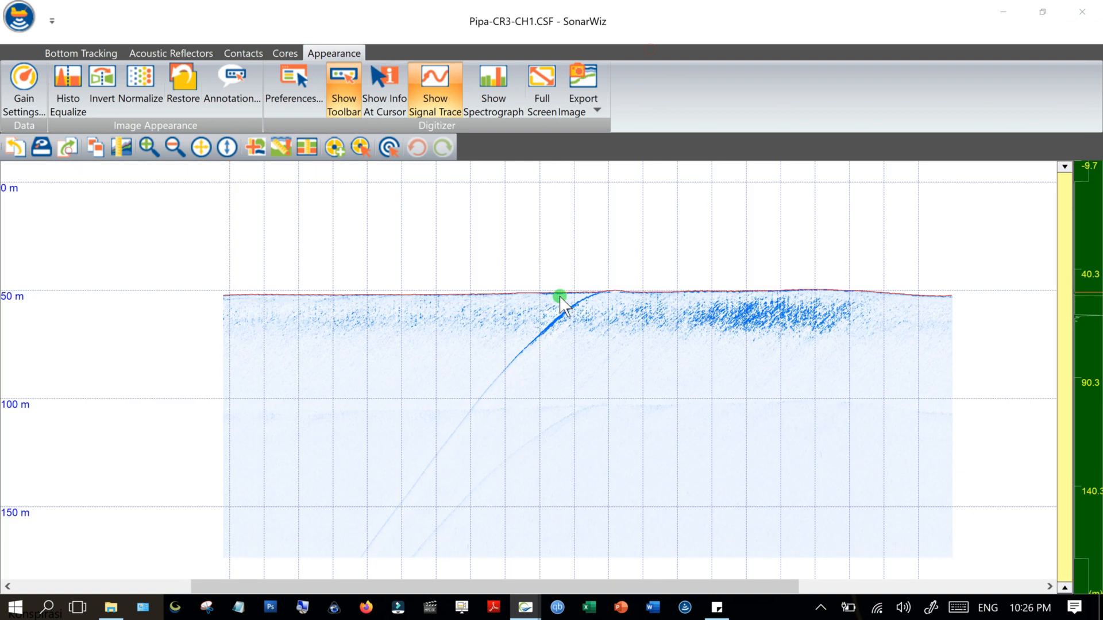
click(239, 54)
click(335, 148)
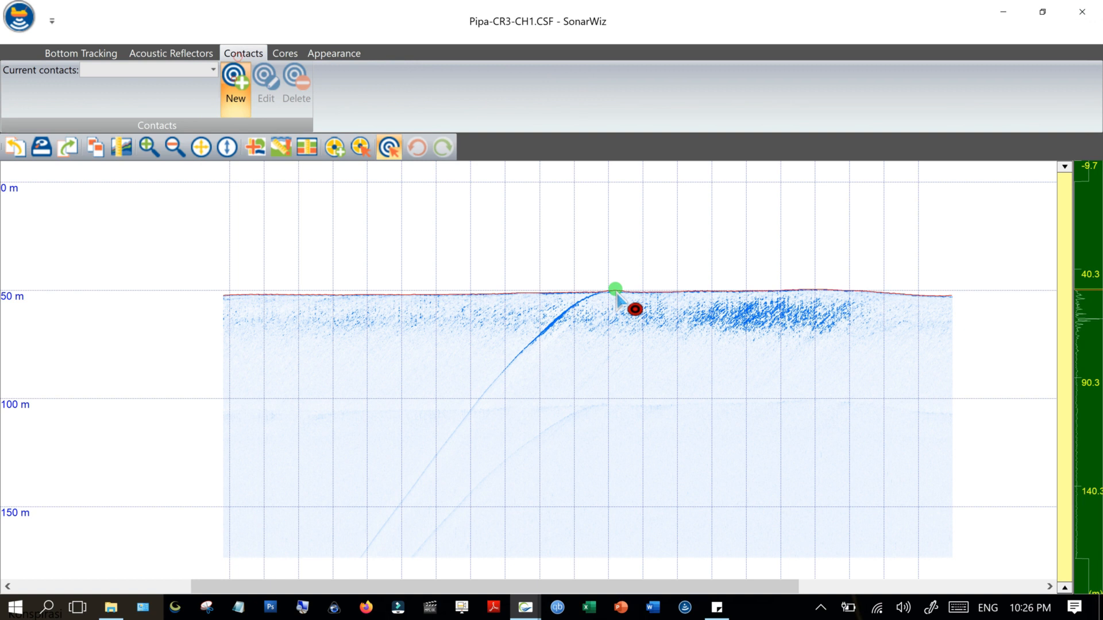
click(616, 291)
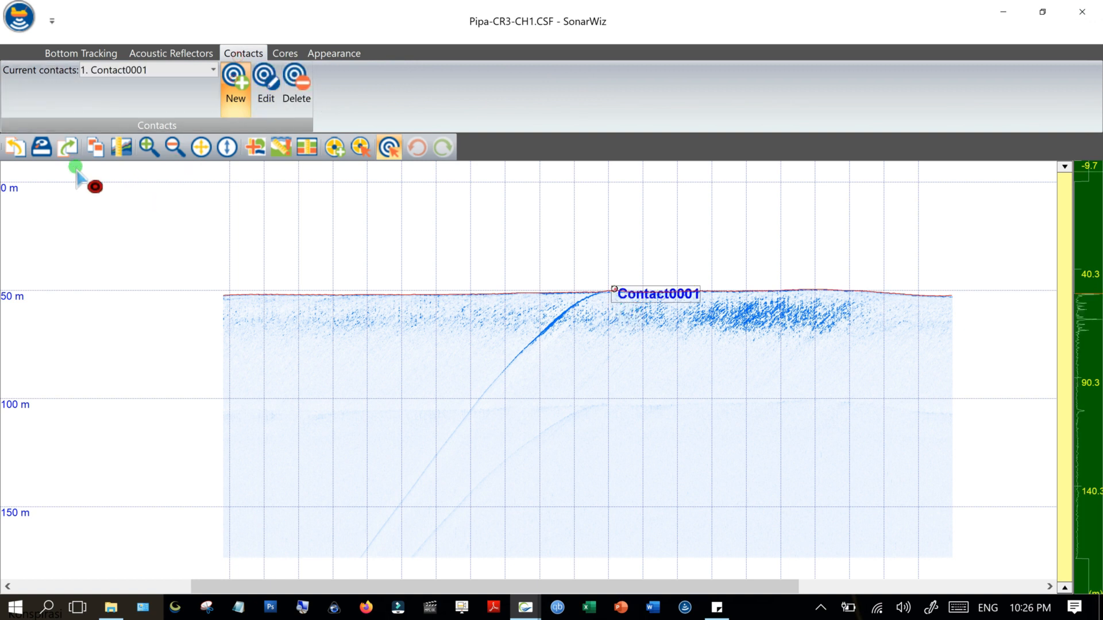
Advance to the Pipa-CR5-CH1 line and add a new contact at the hyperbola's apex on the seabed.
click(67, 148)
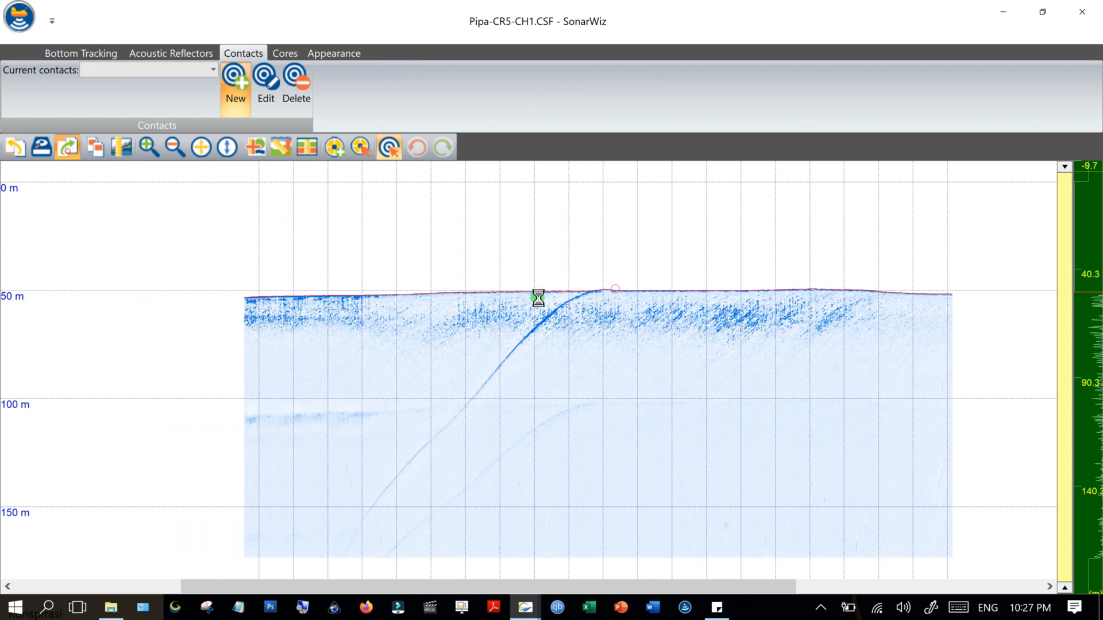
click(607, 306)
click(237, 89)
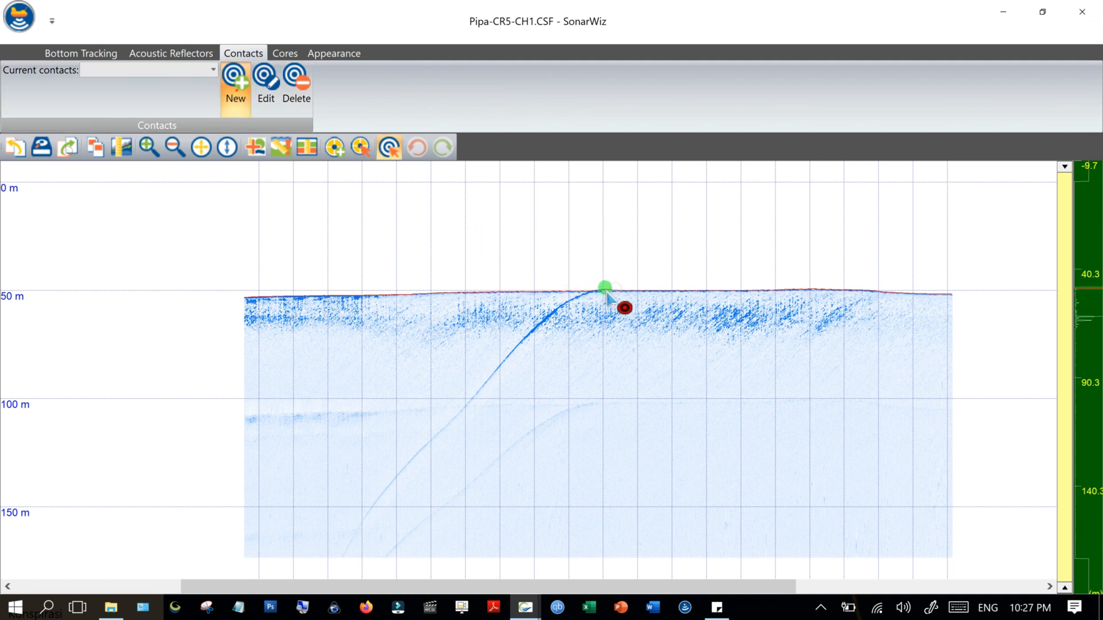
click(606, 290)
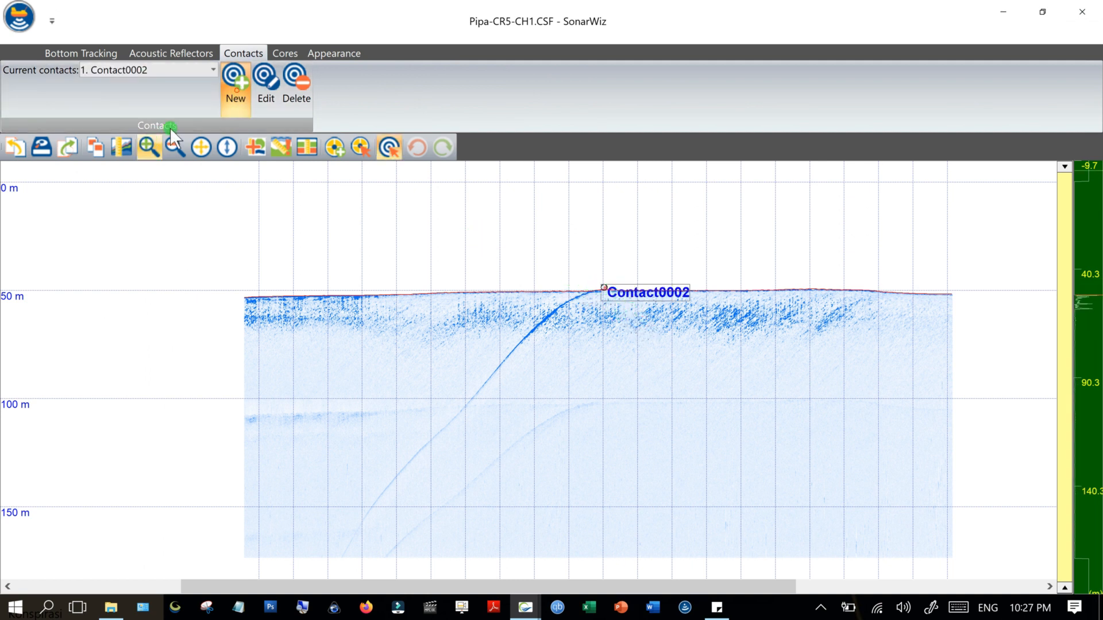
Advance to the Pipa-CR7-CH1 line and add a new contact at the small peak on the seabed.
click(73, 146)
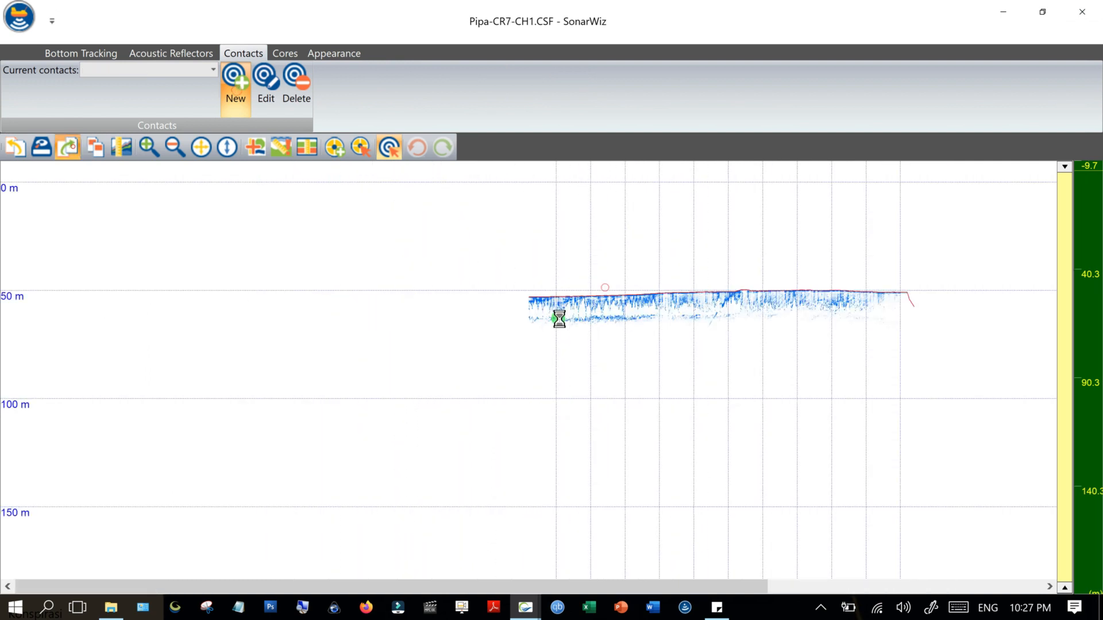
click(237, 81)
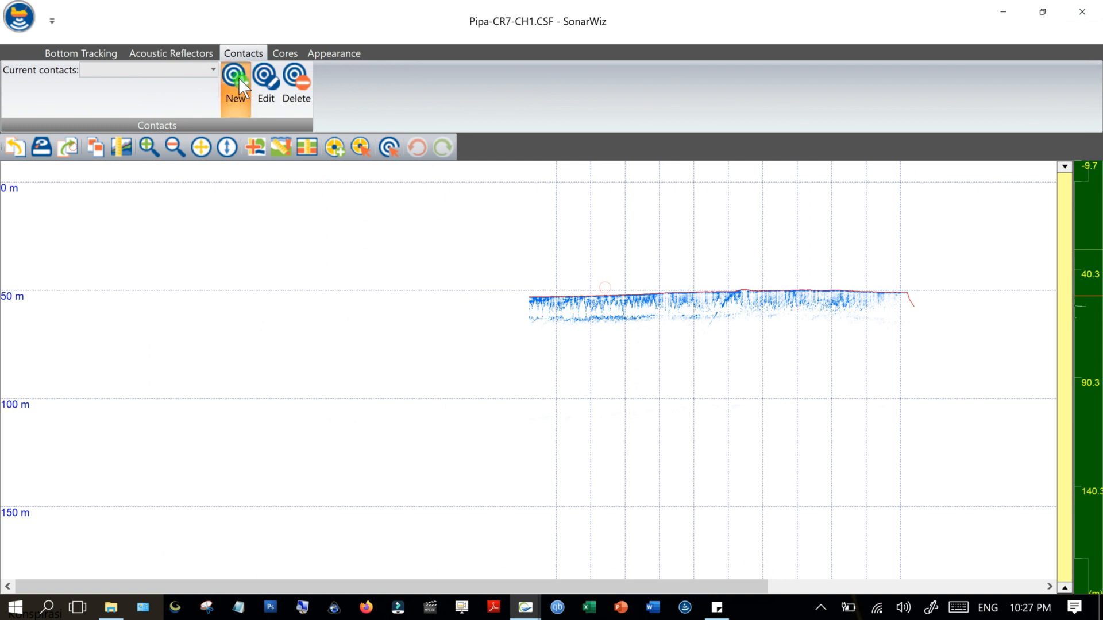
click(745, 289)
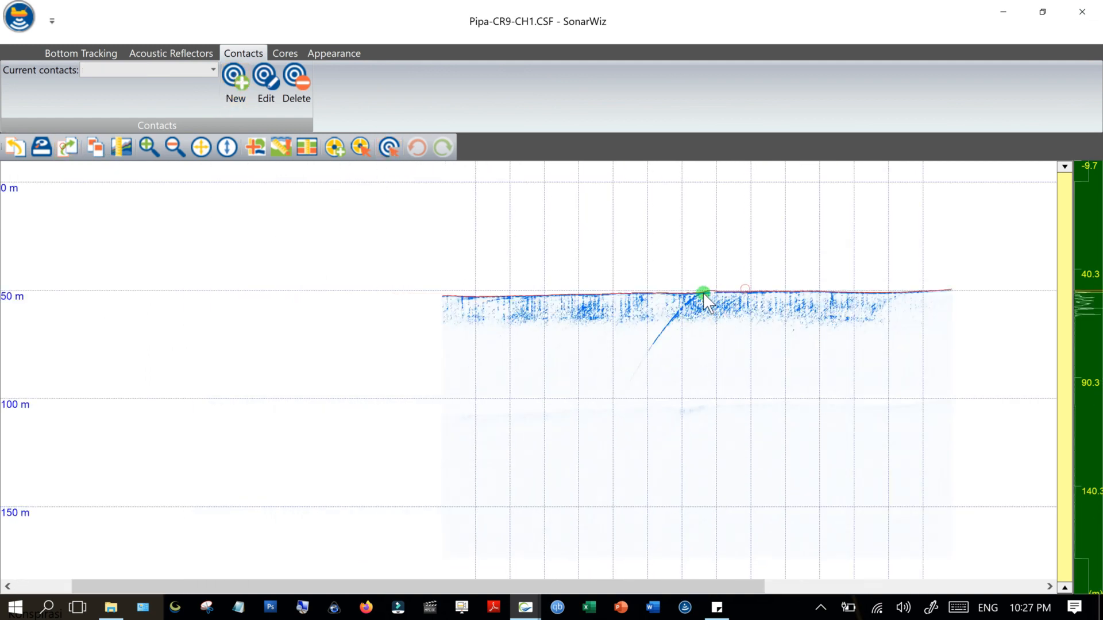
Add a new contact at the hyperbola's apex on the Pipa-CR9-CH1 line, and close the profile window after wrapping to the first file.
click(236, 84)
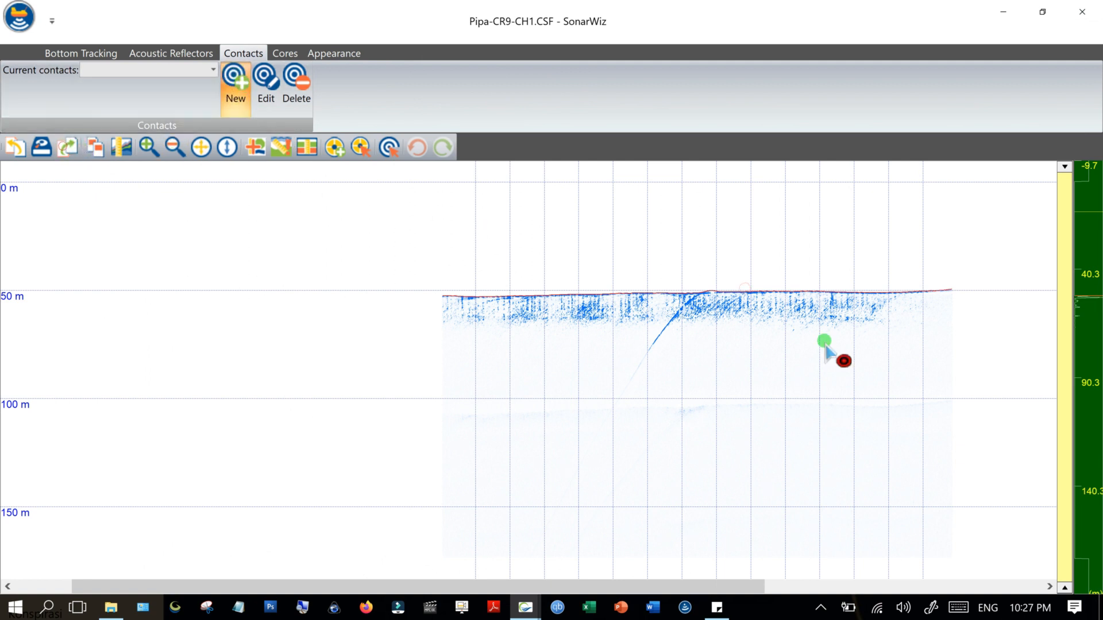
click(712, 291)
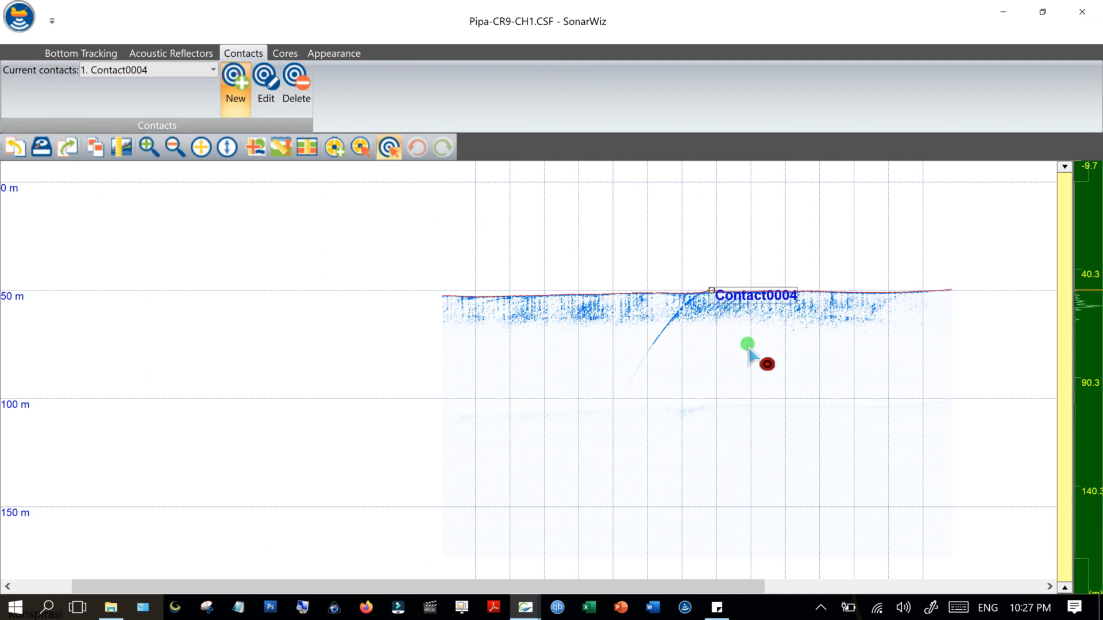
click(72, 150)
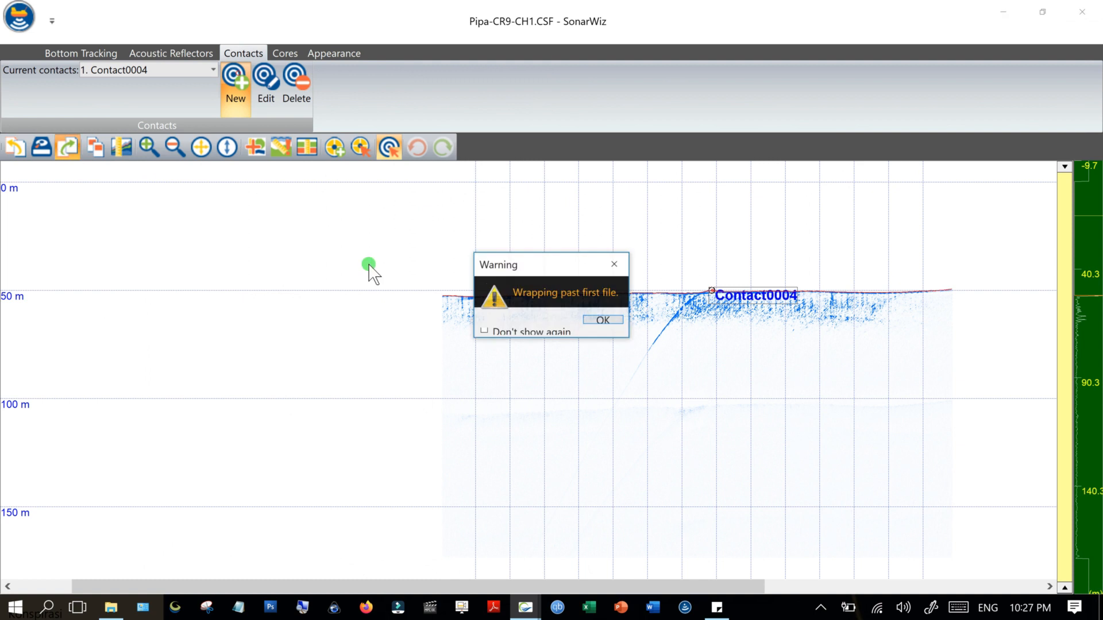
click(596, 321)
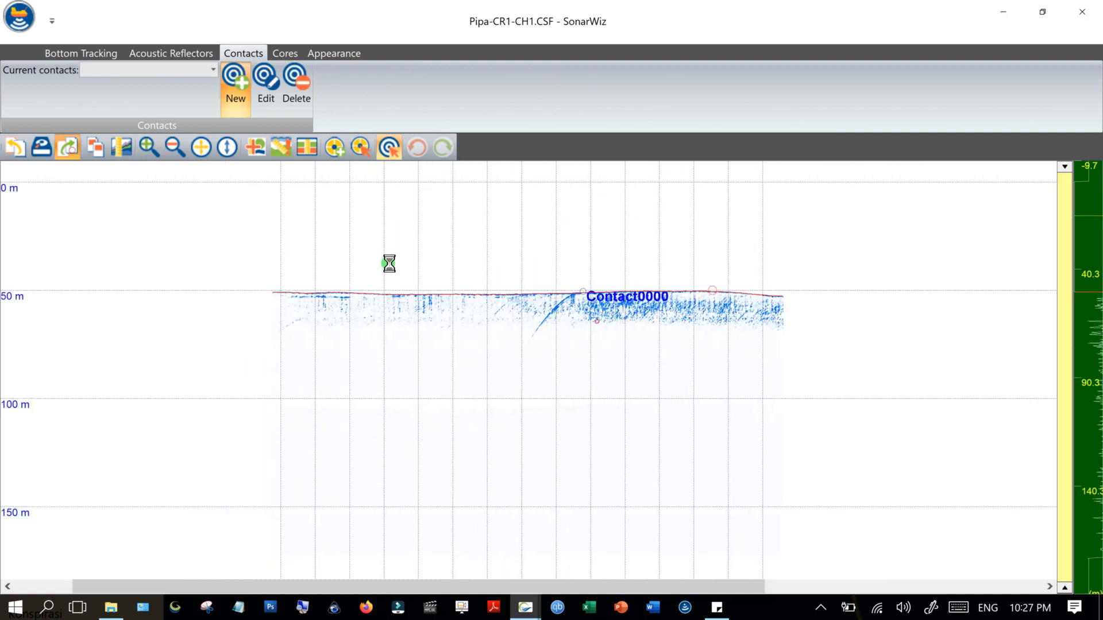
click(1081, 17)
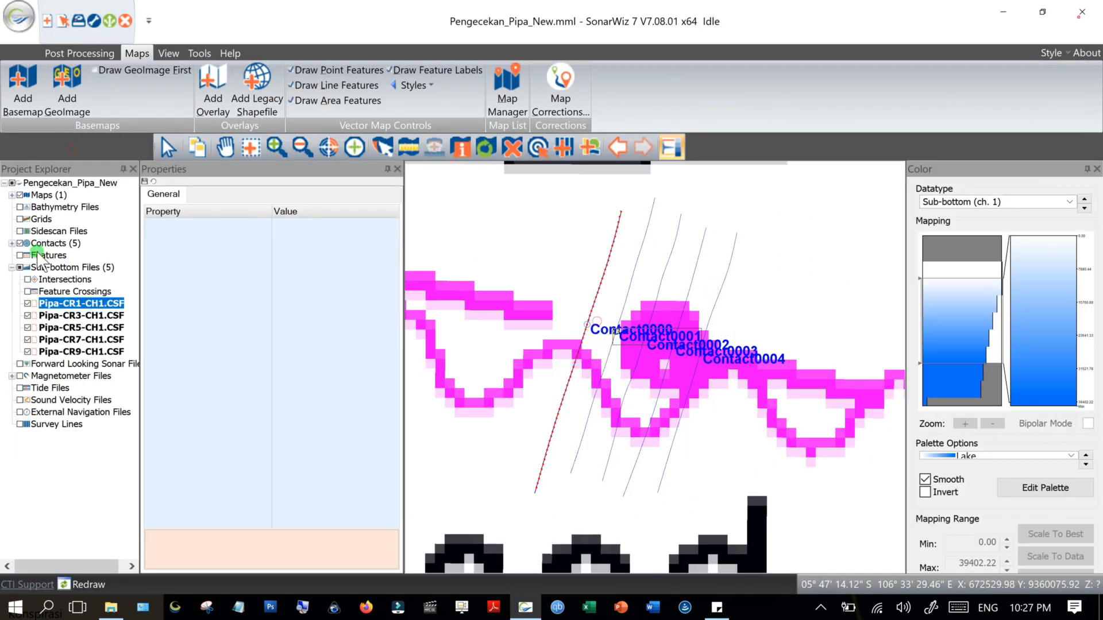
Expand the project's contacts and rename Contact0000 as 1.
click(11, 243)
click(48, 266)
click(48, 255)
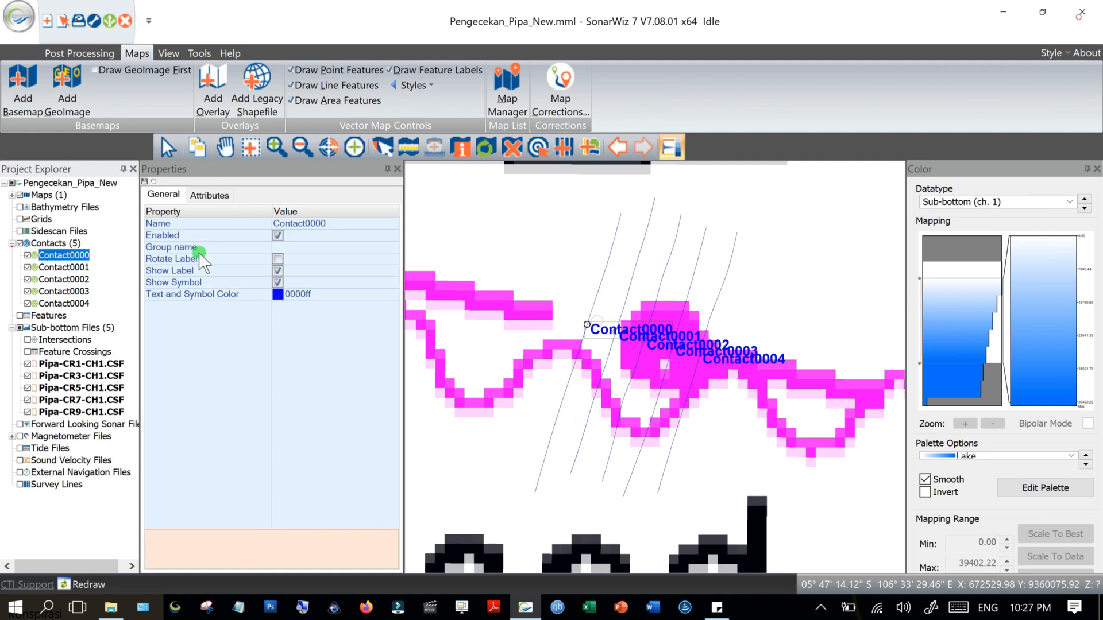
click(342, 223)
drag(343, 223, 245, 225)
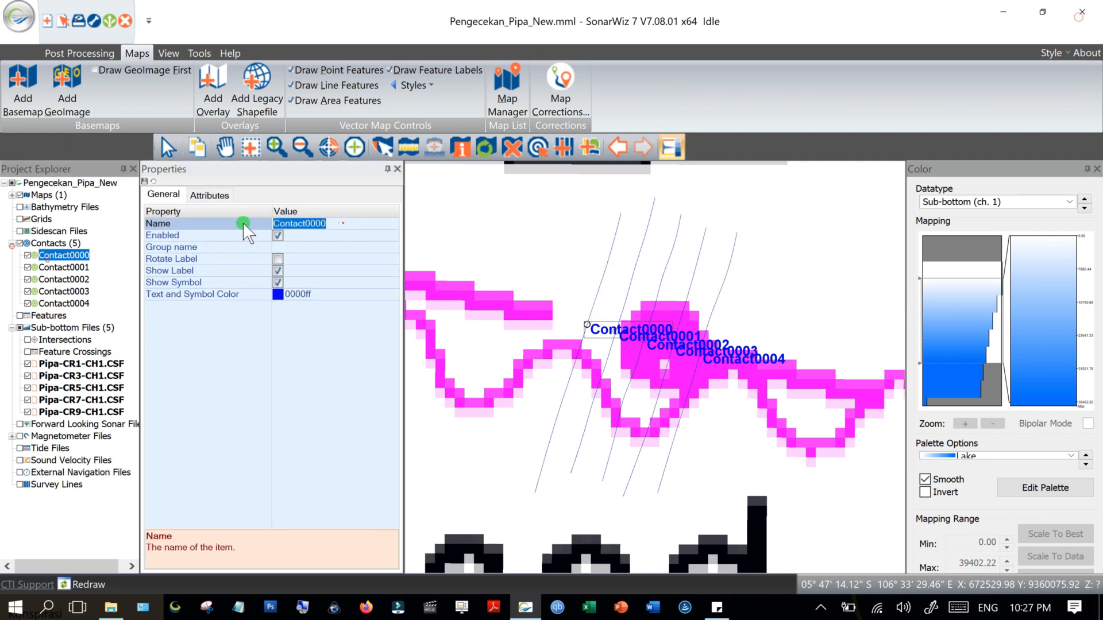
text(1)
Rename Contact0001 as 2 and Contact0002 as 3.
click(58, 268)
click(342, 224)
drag(343, 223, 247, 224)
text(2)
click(57, 280)
click(331, 226)
drag(331, 226, 170, 224)
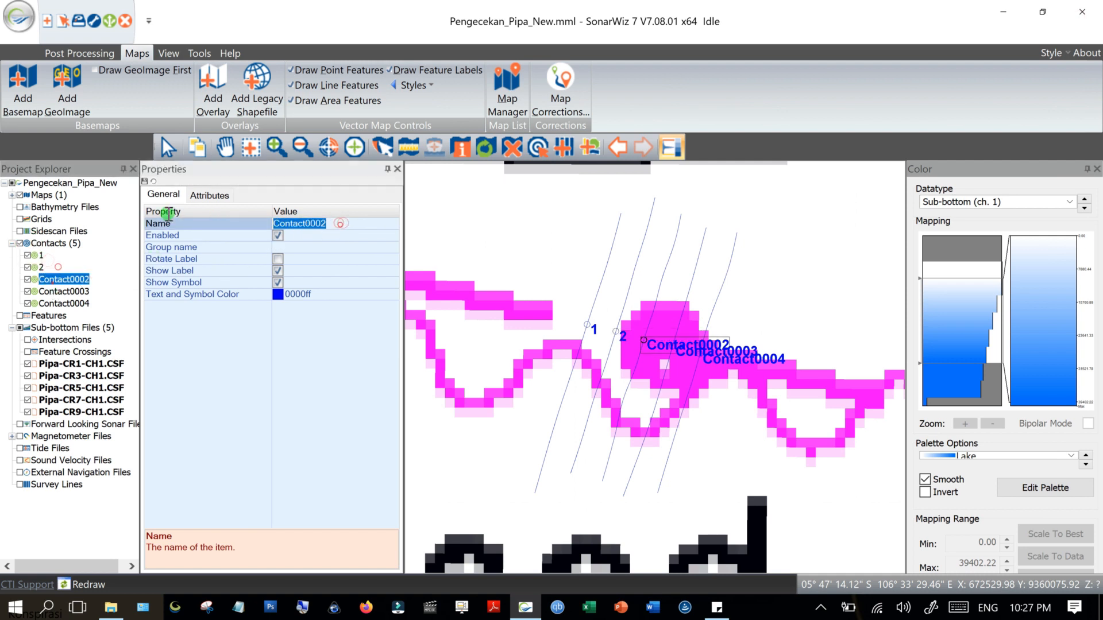
text(3)
Rename Contact0003 as 4 and Contact0004 as 5.
click(64, 292)
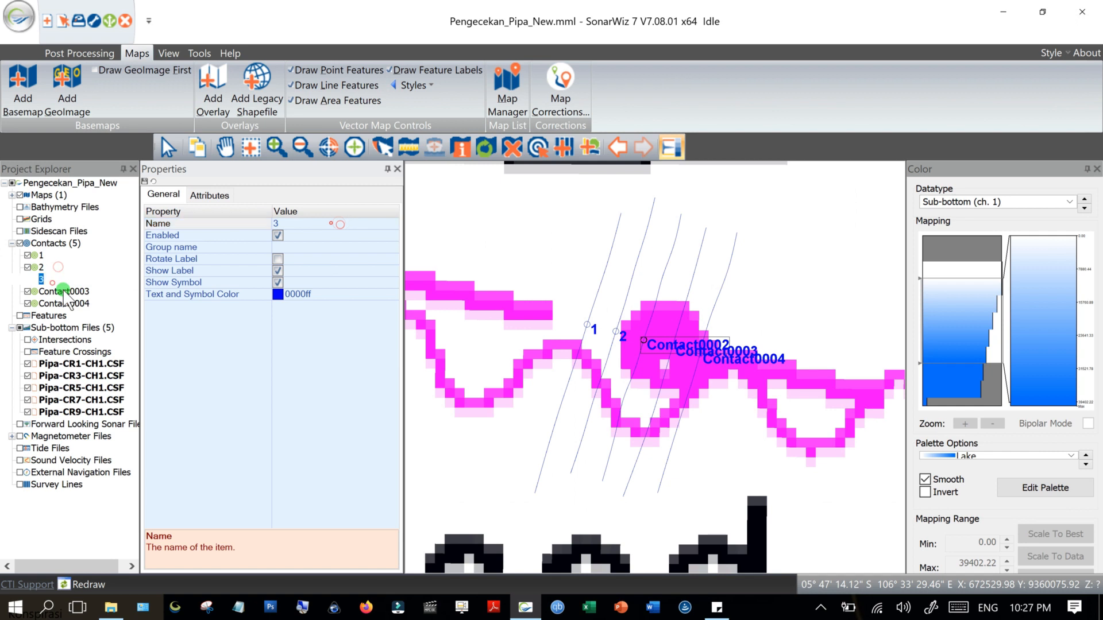
click(337, 223)
drag(337, 223, 175, 211)
text(4)
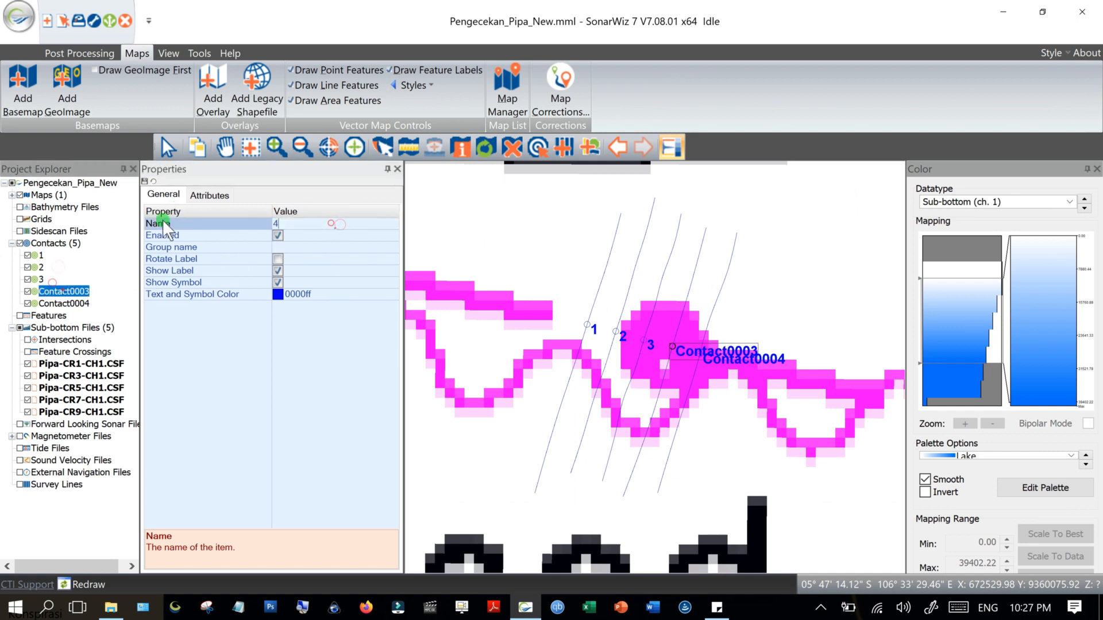
click(64, 303)
click(338, 238)
click(337, 223)
drag(333, 224, 231, 231)
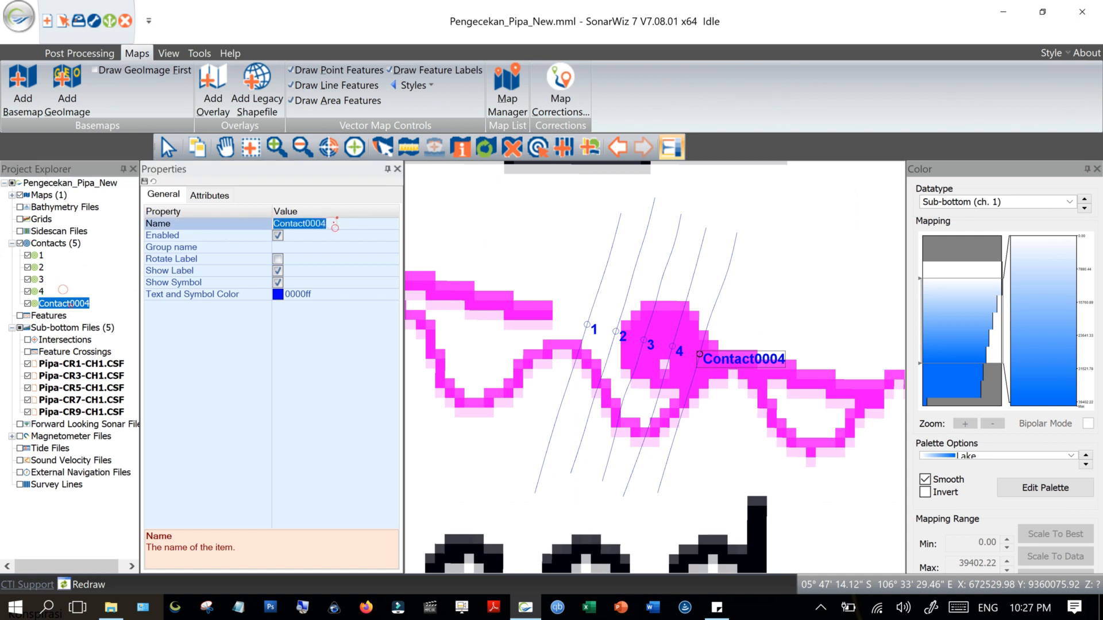
text(5)
click(50, 291)
click(42, 280)
click(494, 248)
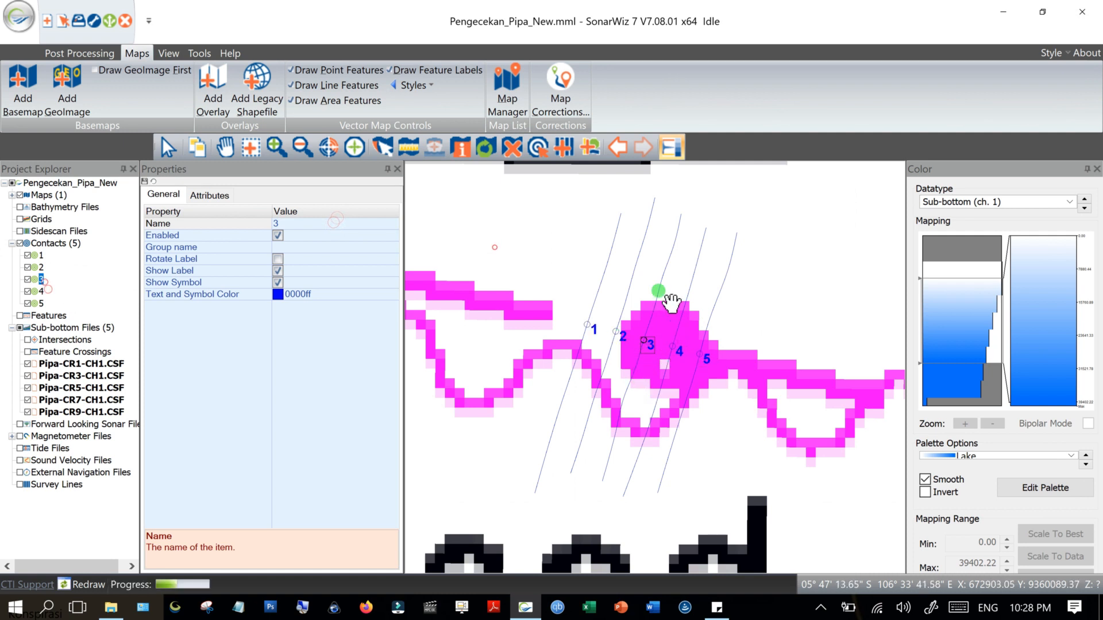
scroll(671, 302, down, 2)
scroll(672, 299, down, 2)
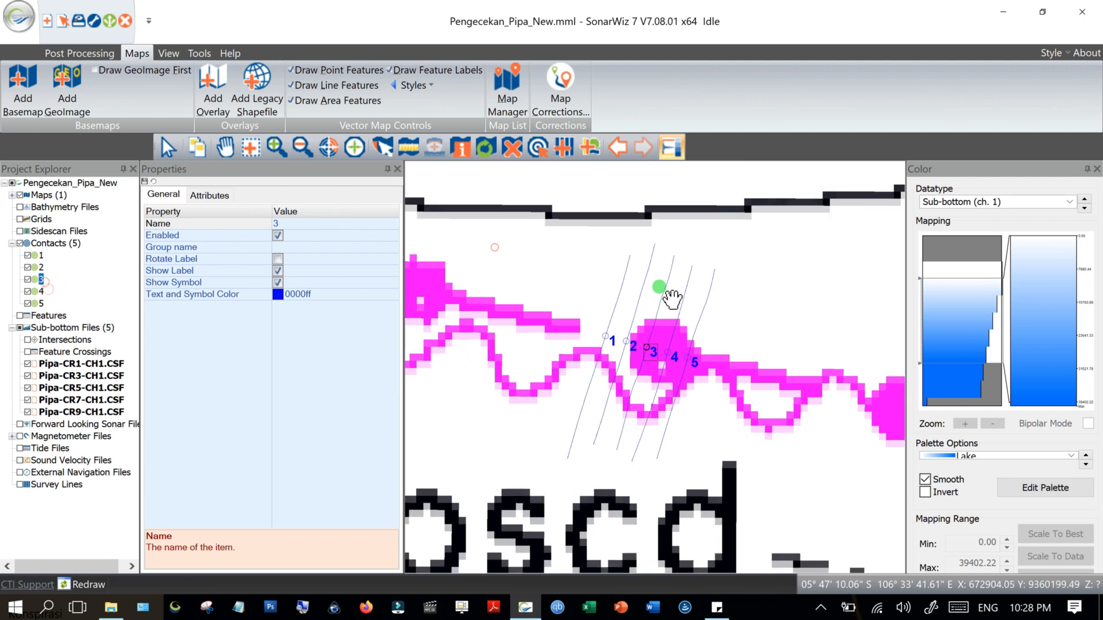
scroll(672, 299, down, 2)
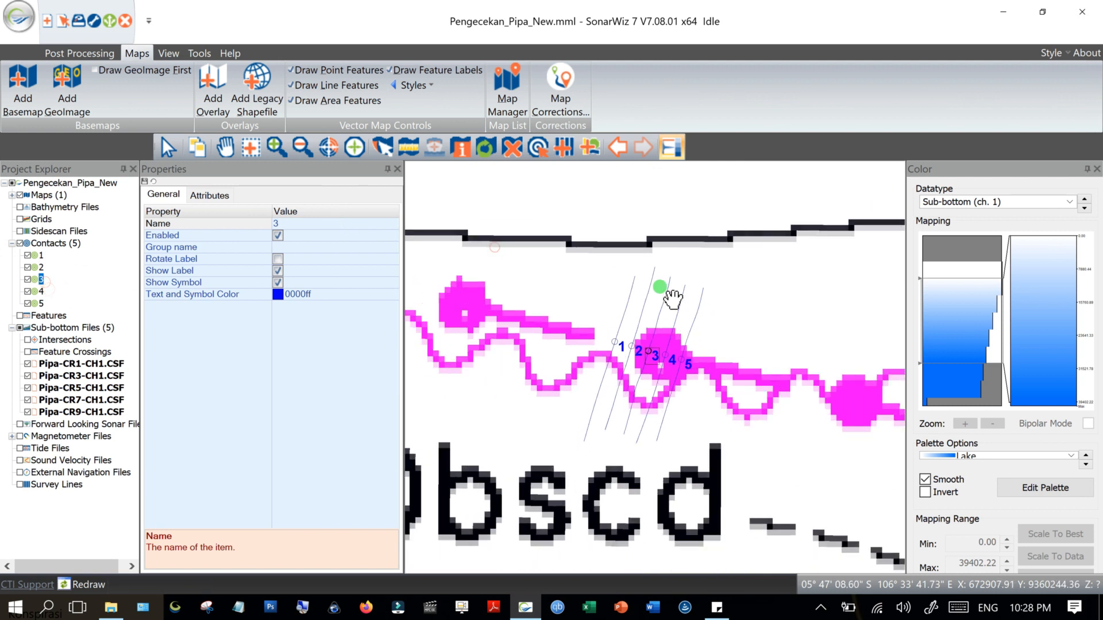
Select the Pipa-CR1-CH1 survey line on the map beside contact 1 and open its bottom-tracking profile.
scroll(672, 299, down, 3)
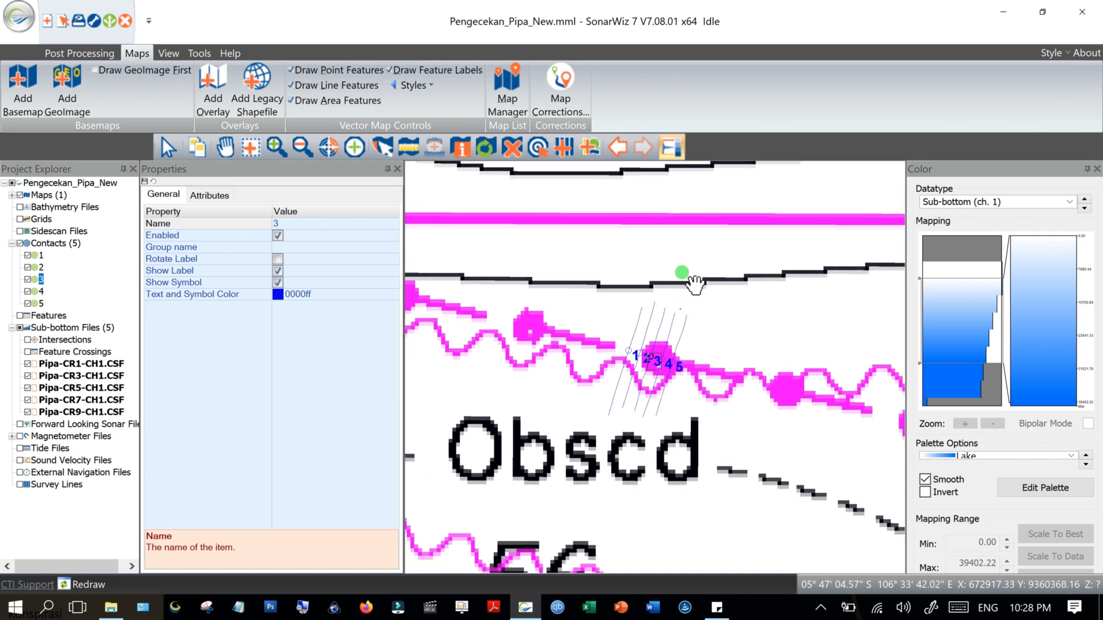
scroll(687, 279, down, 1)
scroll(675, 402, down, 1)
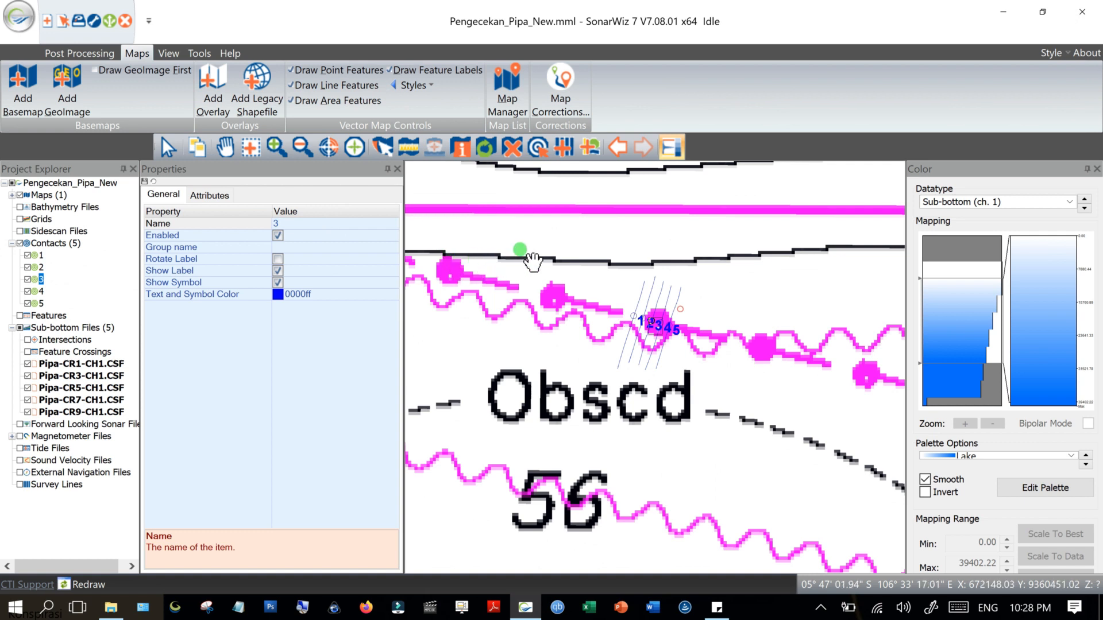
drag(531, 264, 544, 333)
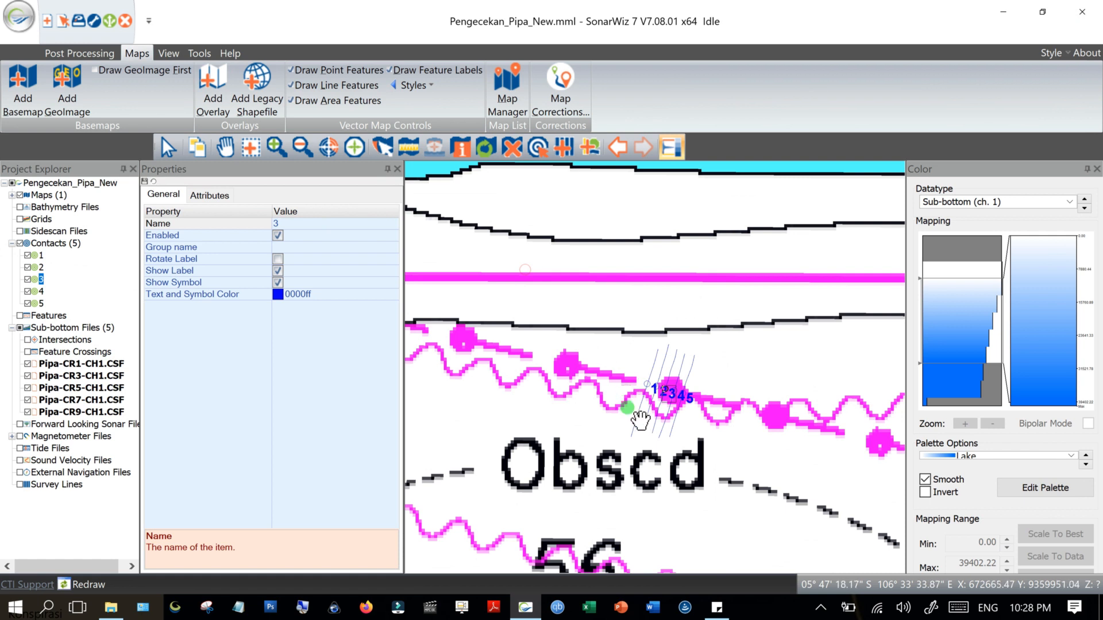
click(163, 145)
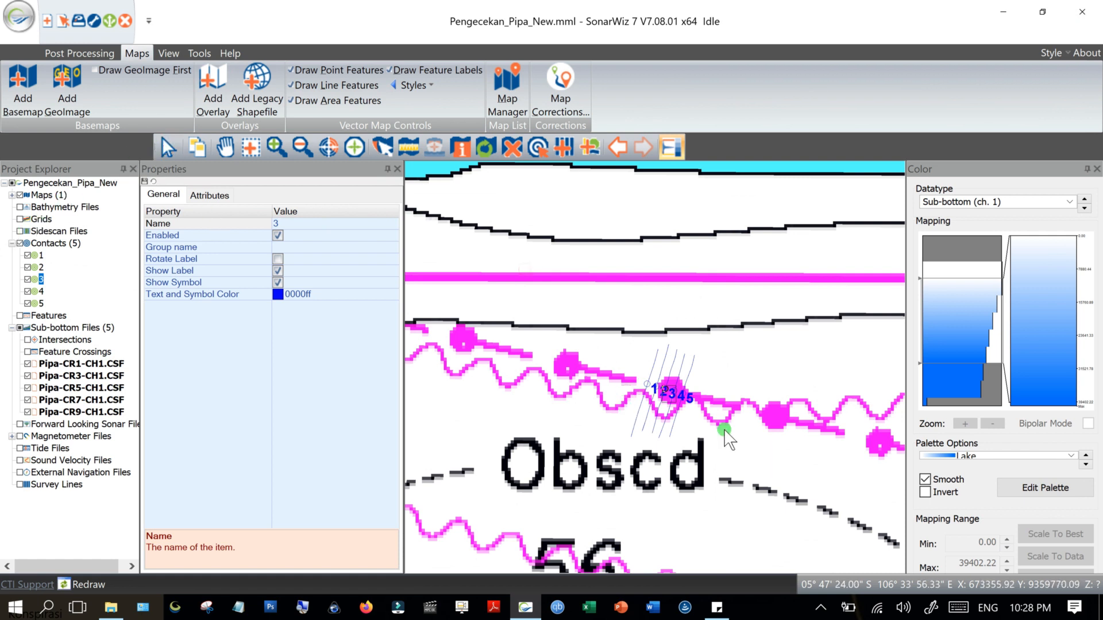
click(644, 397)
right_click(644, 398)
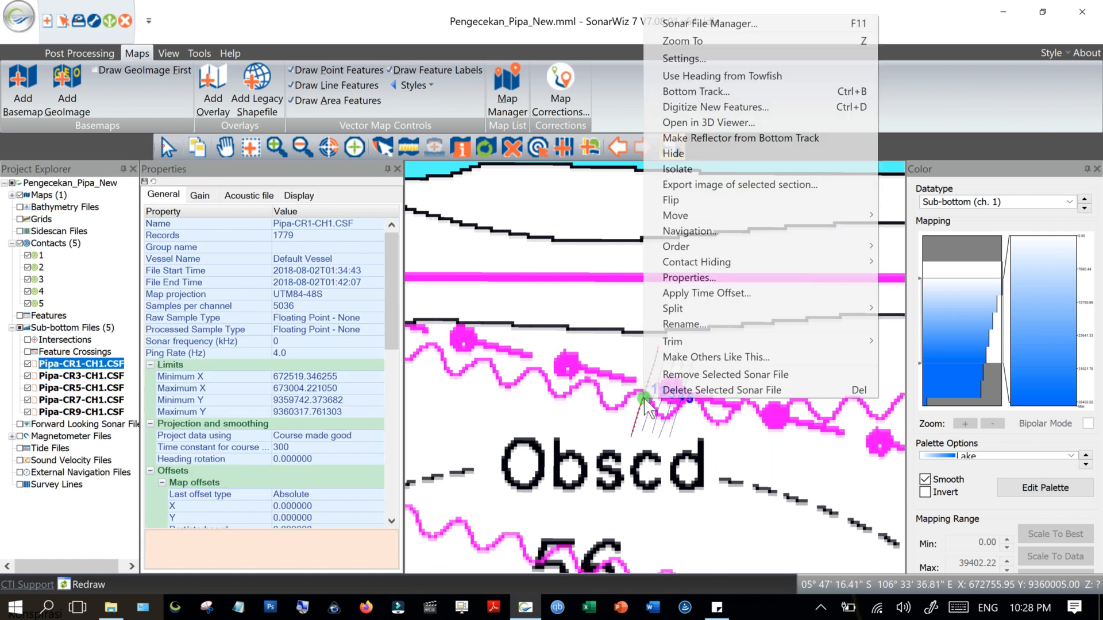
click(697, 91)
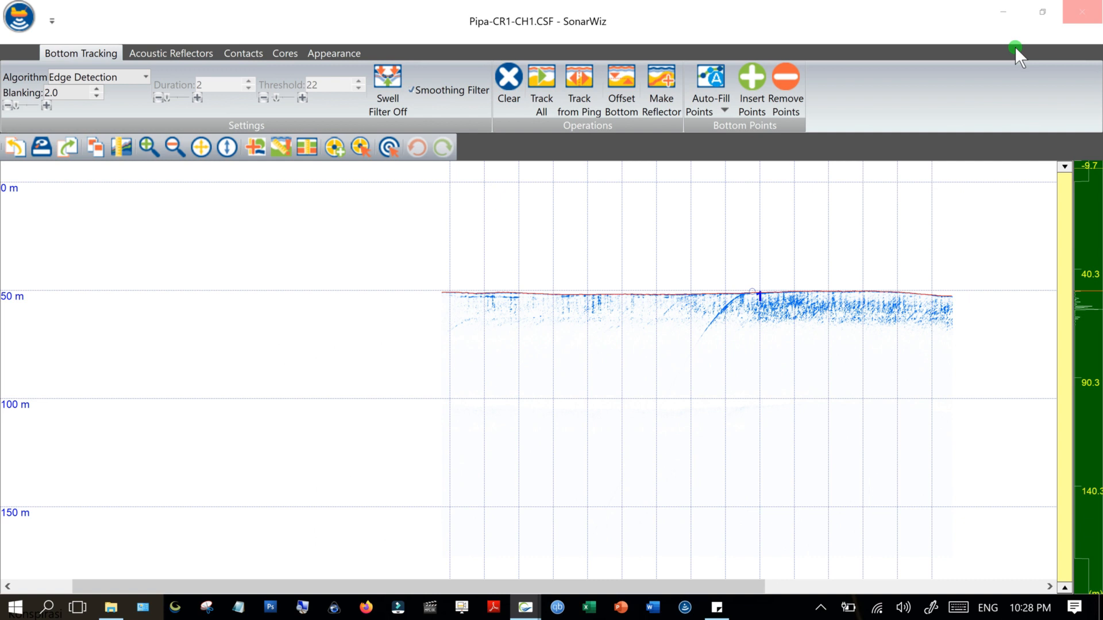
Restore the profile window to a smaller size and move it clear of the sub-bottom colour settings.
click(1042, 13)
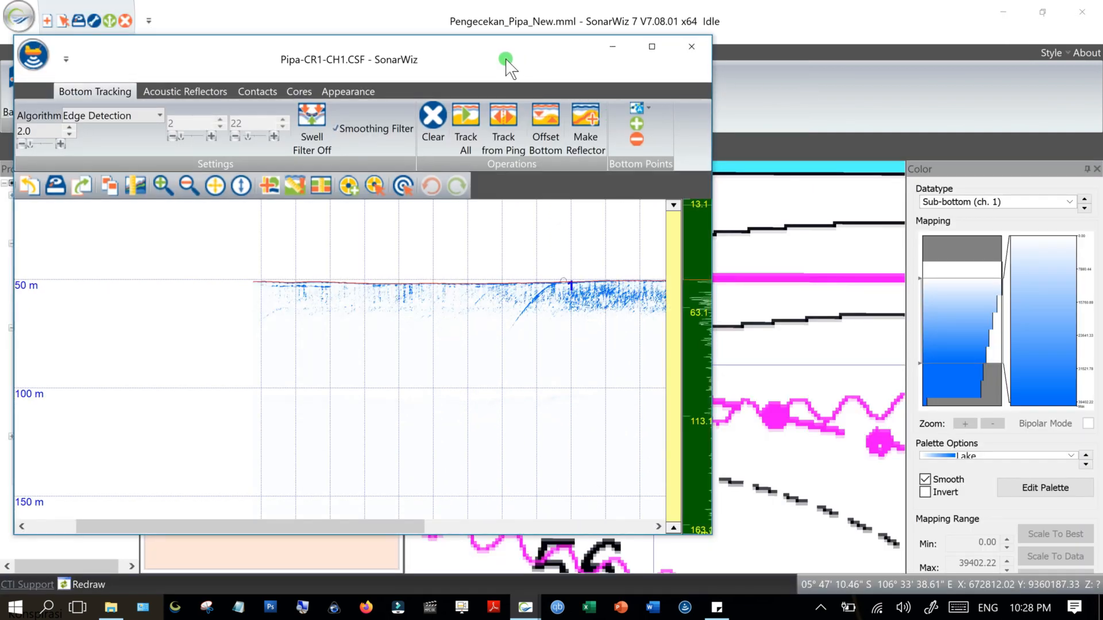
drag(505, 67, 433, 79)
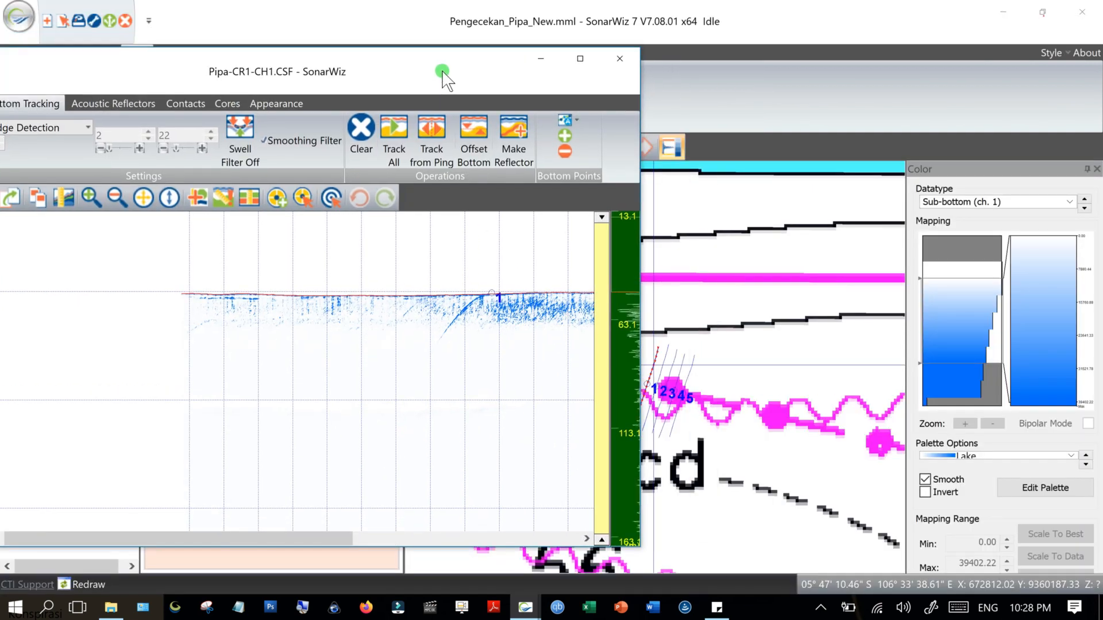
Try the BoomerWhite and ChirpBlack colour palettes on the sub-bottom data.
click(1070, 458)
scroll(1043, 365, up, 8)
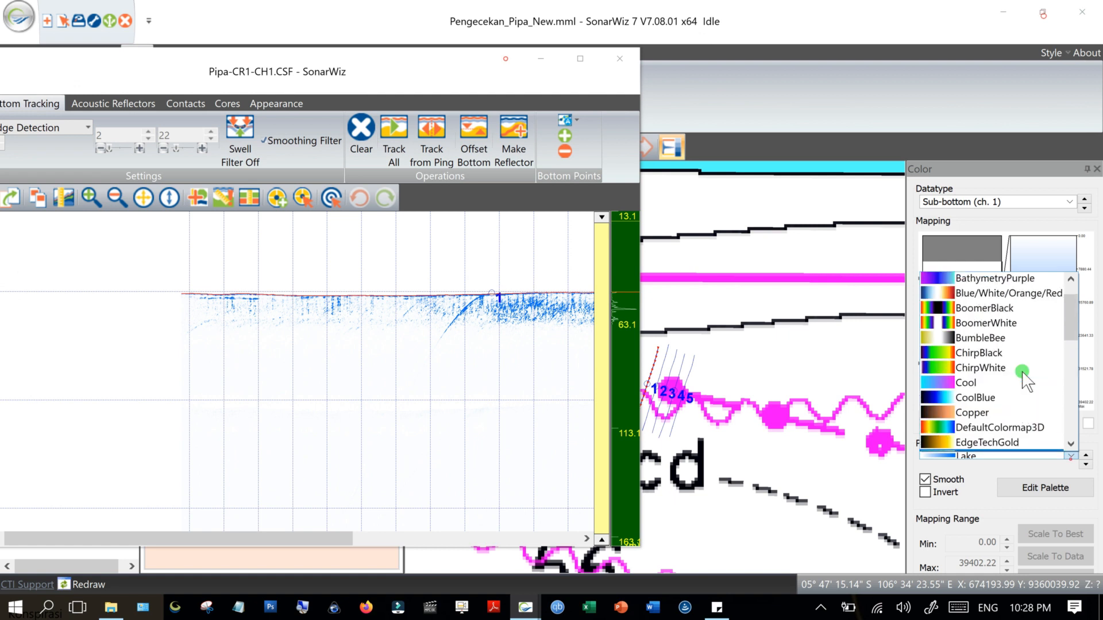
scroll(1025, 376, up, 2)
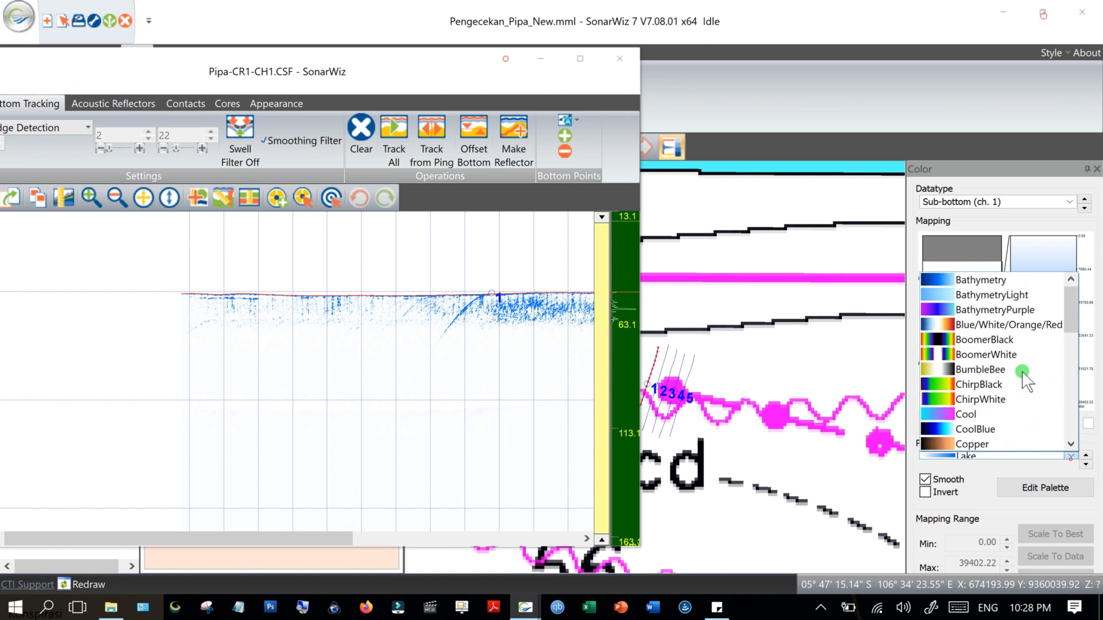
click(991, 354)
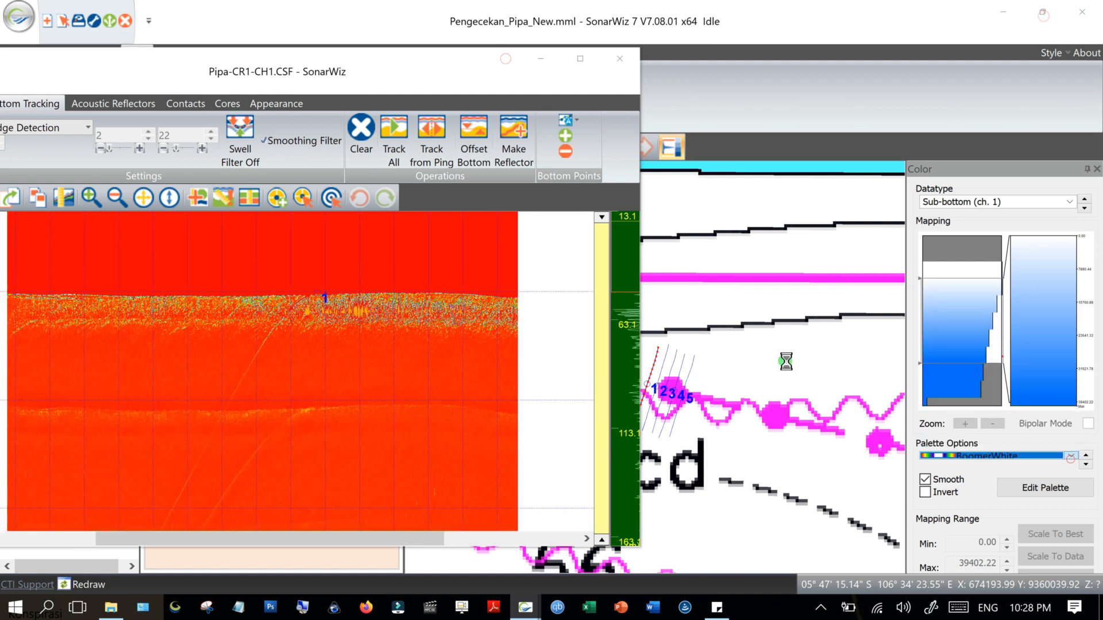
click(1047, 457)
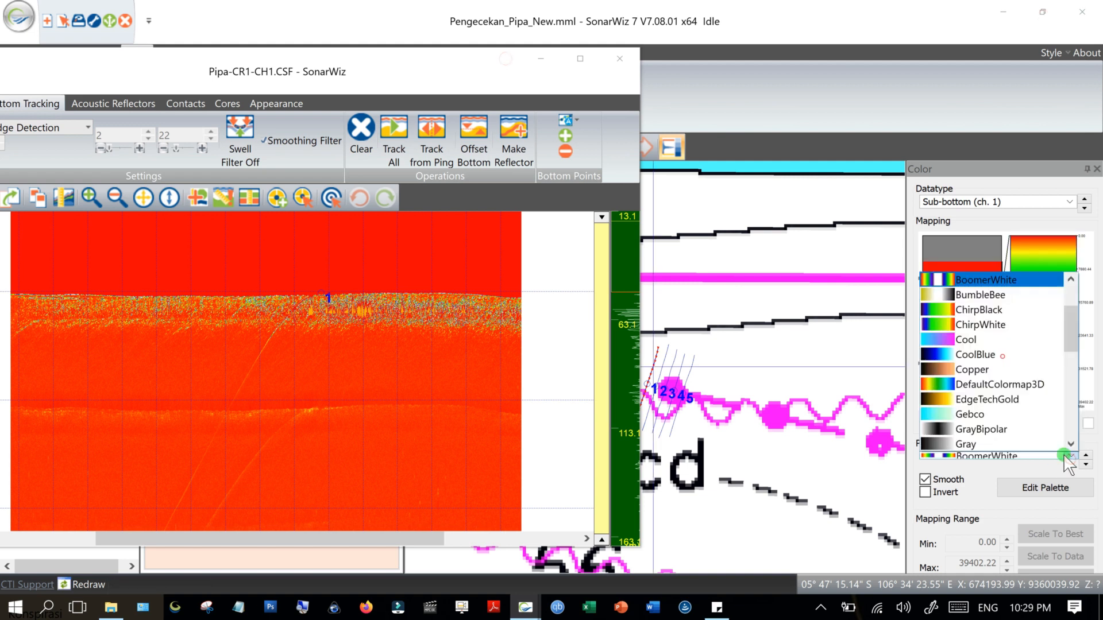
click(1028, 309)
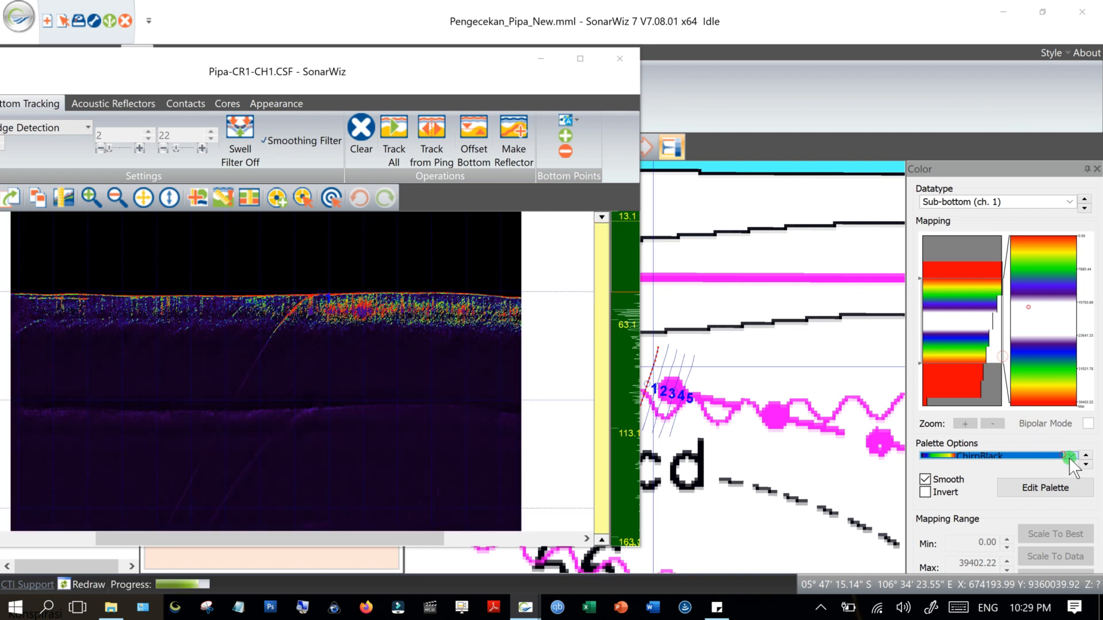
Apply the ChirpWhite palette to the sub-bottom data and advance the maximized profile view to the Pipa-CR3-CH1 line.
click(1069, 457)
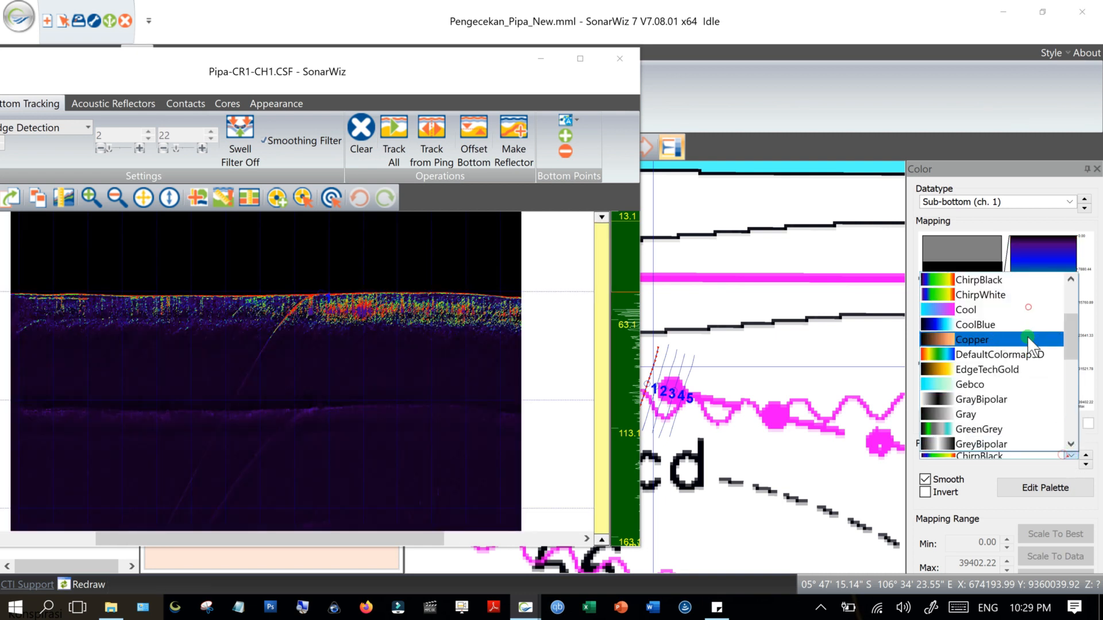
click(977, 295)
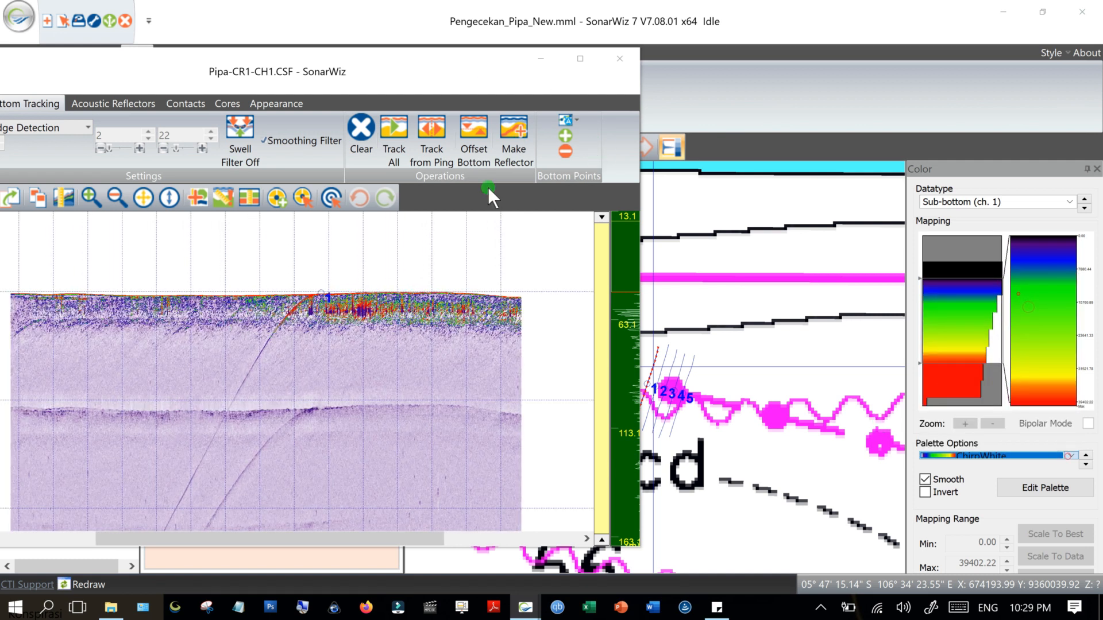
click(580, 58)
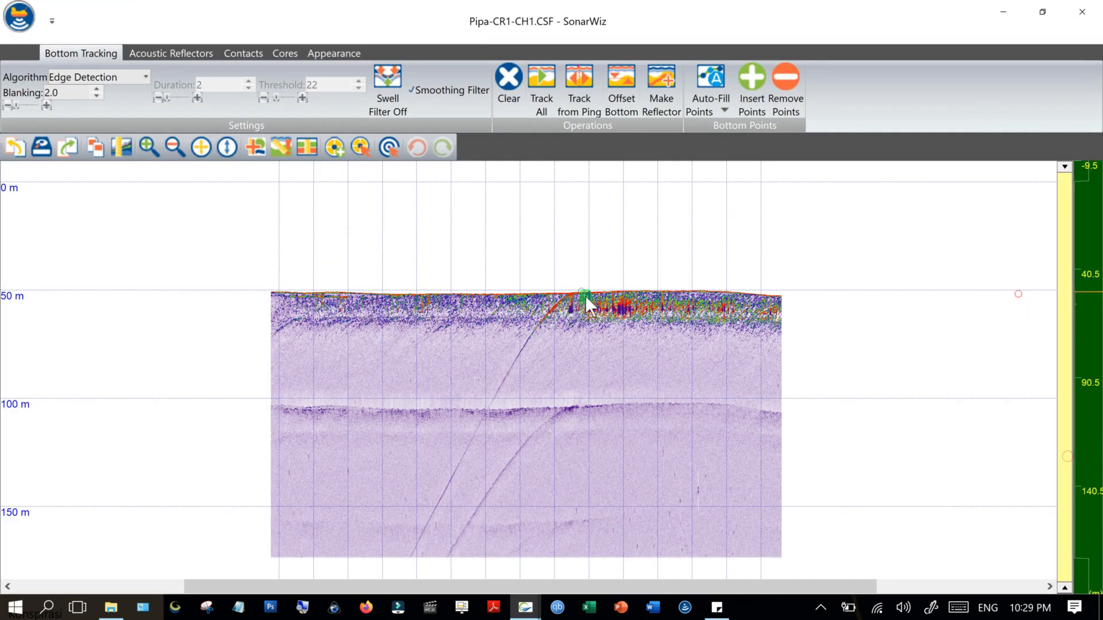
click(64, 149)
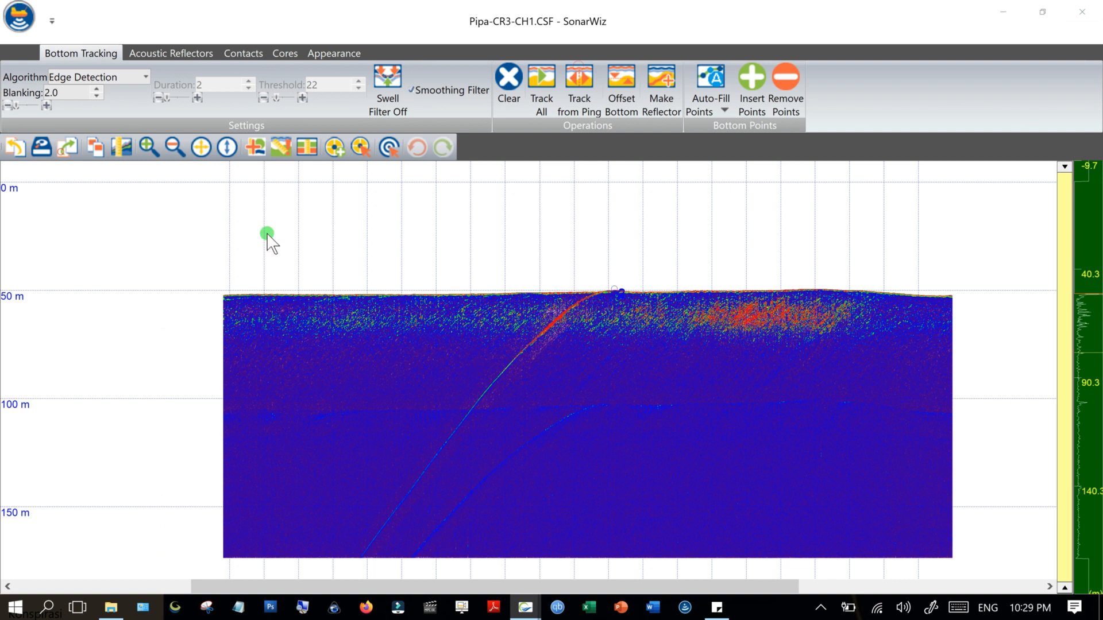
Load the pipa_pramuka.gst gain settings, apply them to the Pipa-CR3-CH1 profile, and close the SBP settings dialog.
click(325, 52)
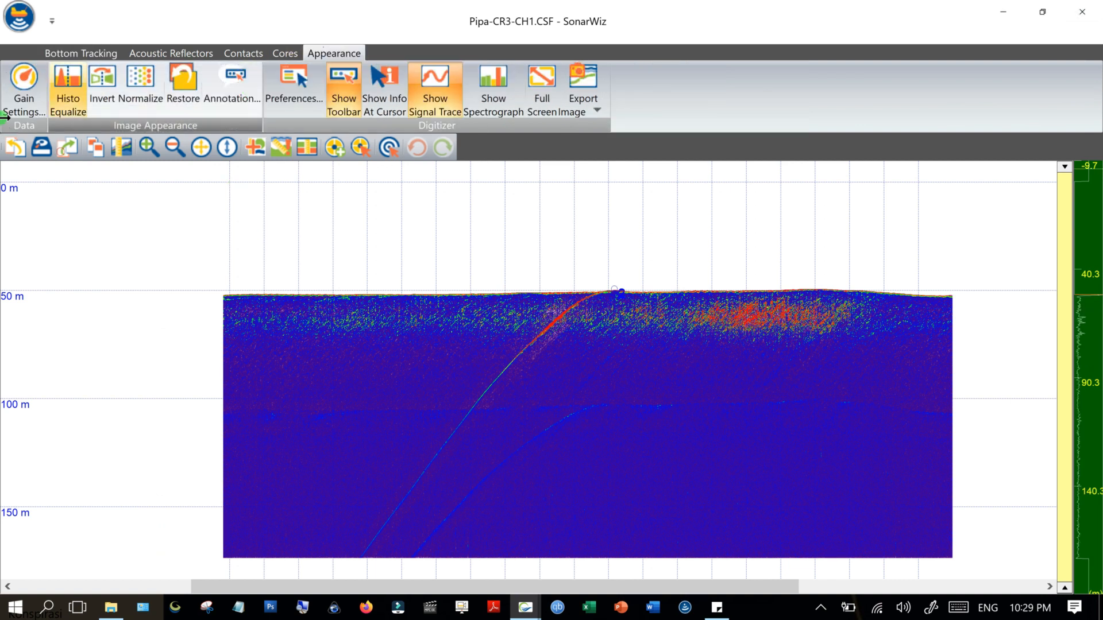
click(43, 111)
click(985, 519)
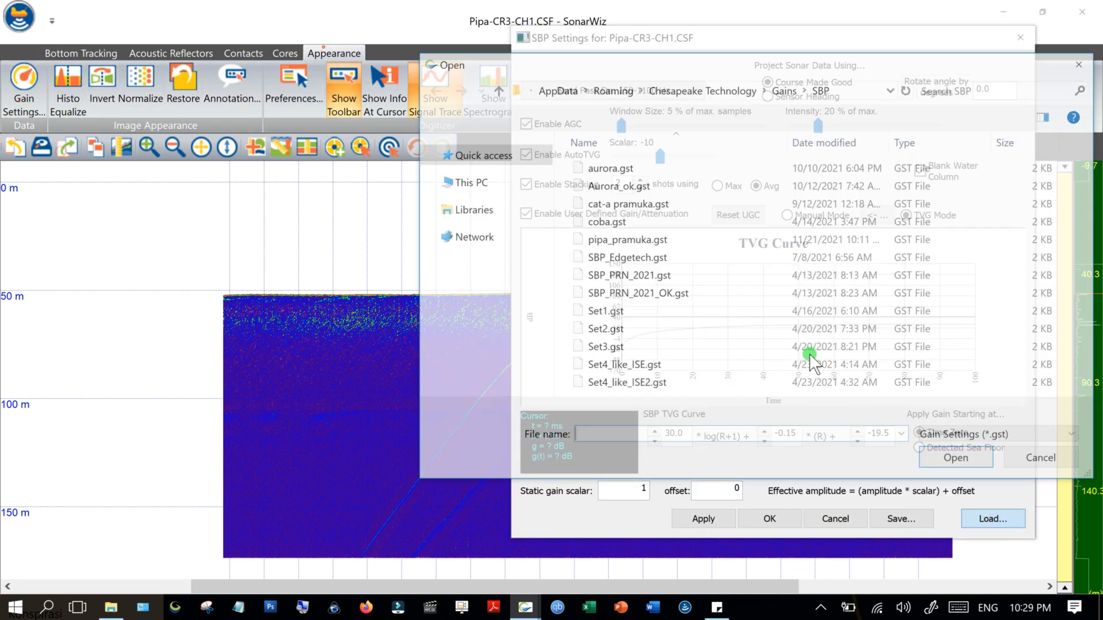
click(636, 240)
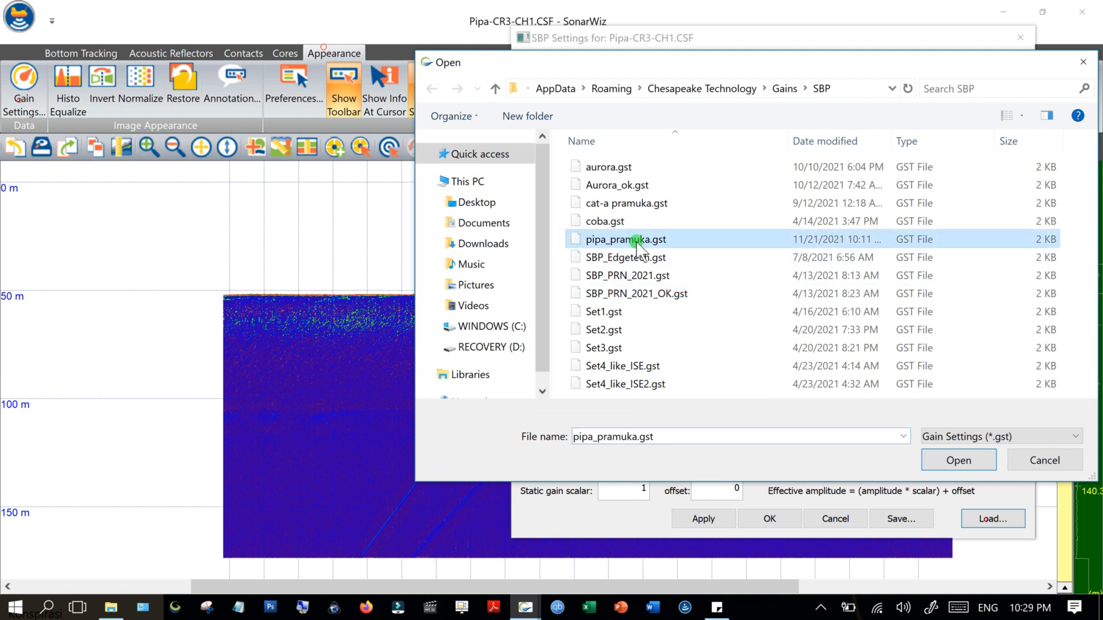
click(959, 461)
click(693, 517)
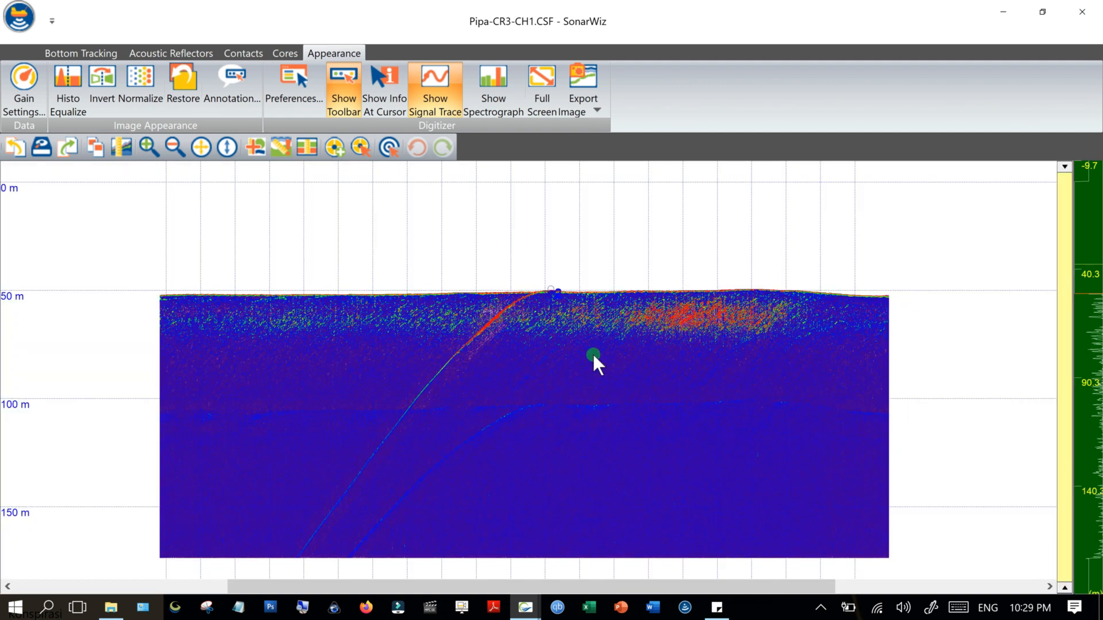
click(1042, 11)
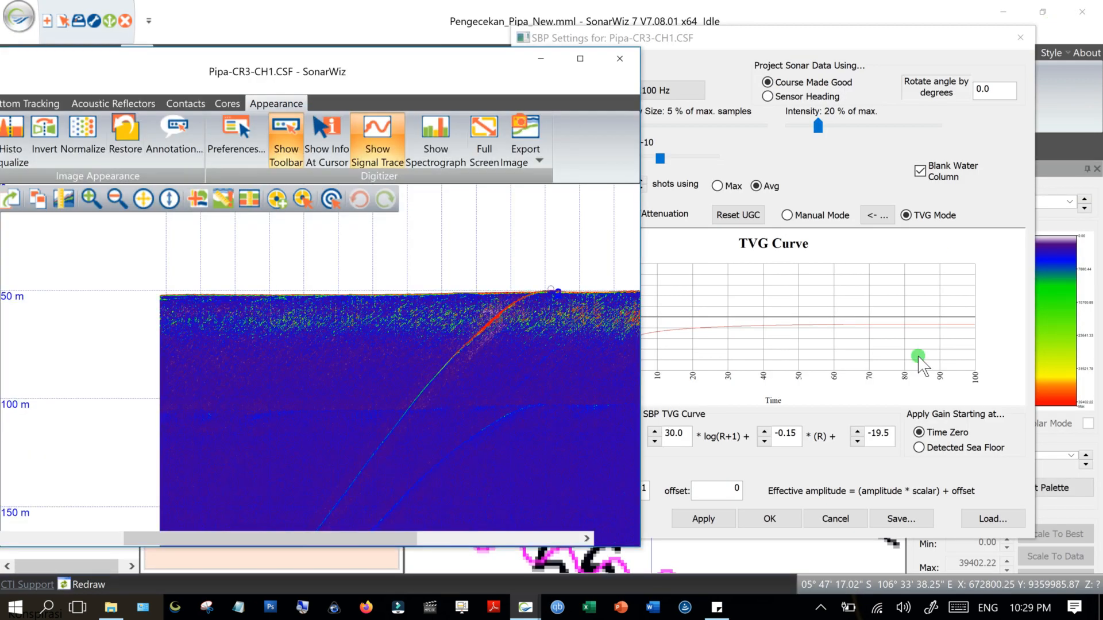
click(1021, 39)
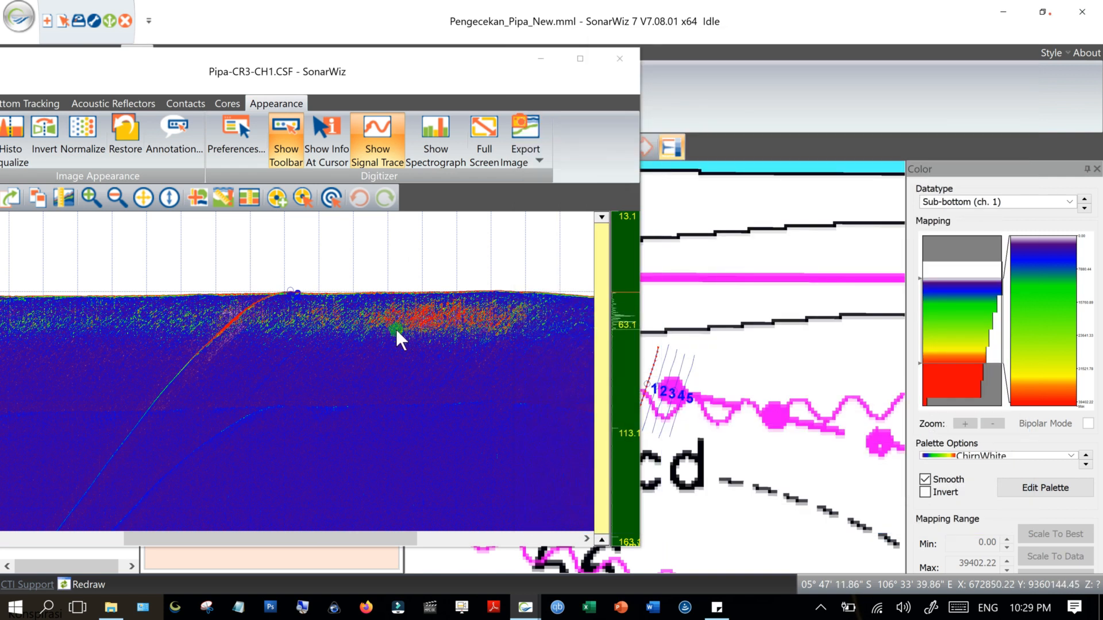
Select the ChirpWhite palette again for the sub-bottom data and close the Pipa-CR3-CH1 profile window.
click(1072, 456)
scroll(1072, 339, up, 1)
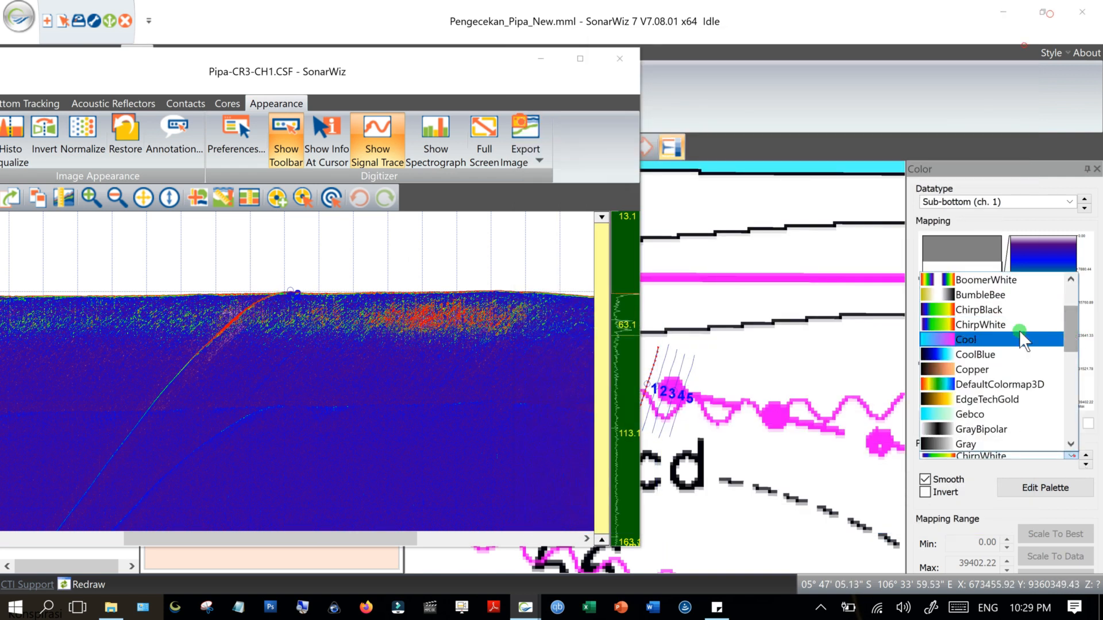
click(1010, 332)
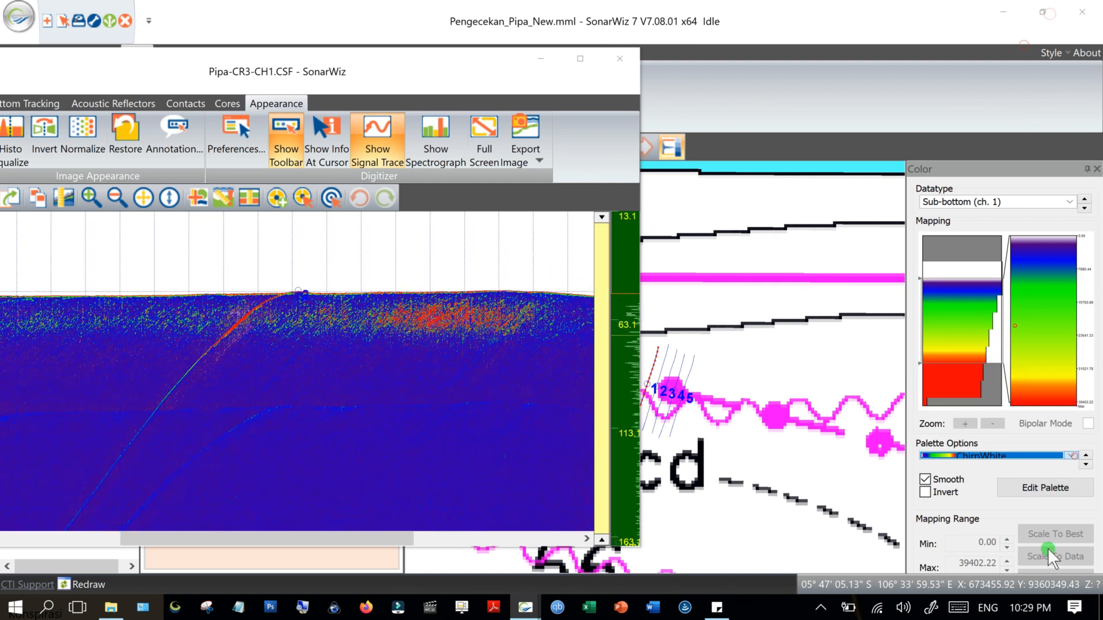
click(614, 64)
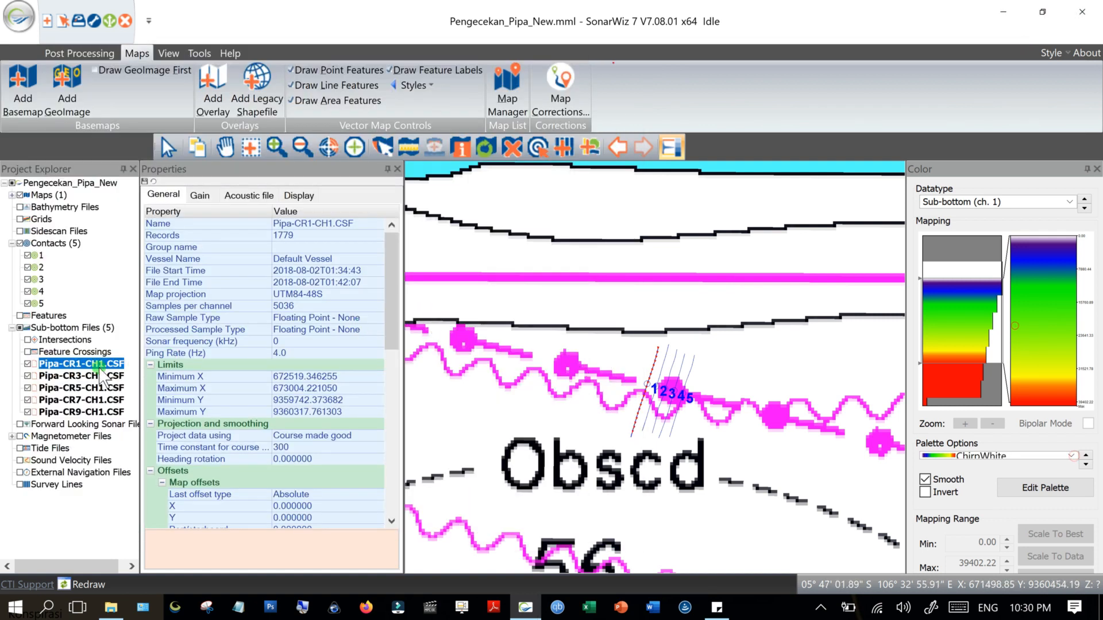
Select the Pipa-CR1-CH1 file in the project and examine contacts 1 to 5 up close on the map.
click(88, 375)
click(84, 367)
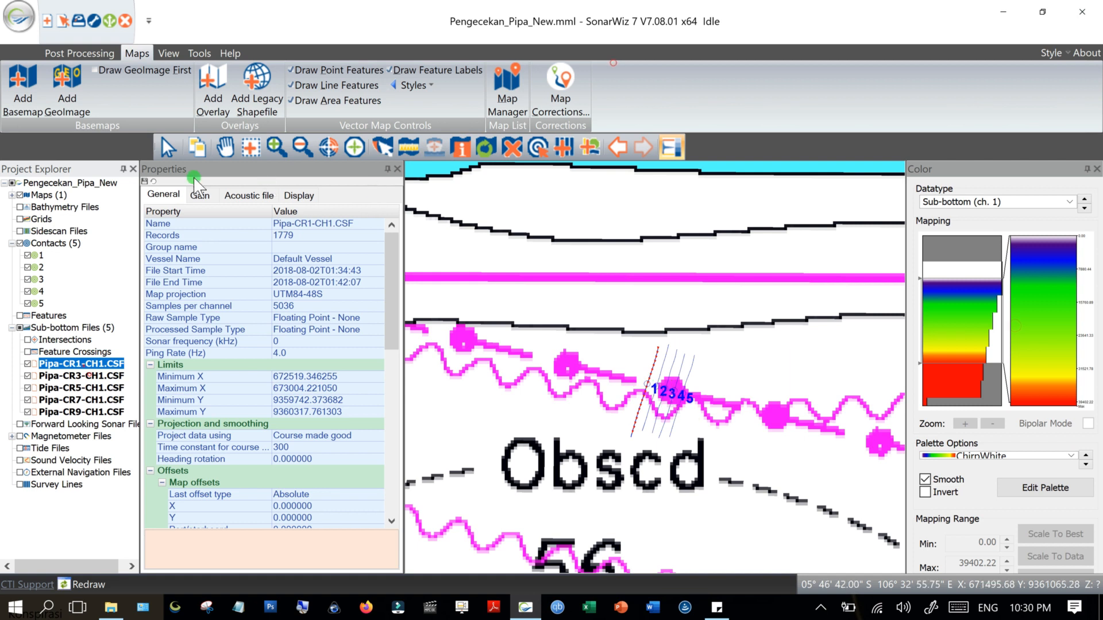
click(250, 148)
drag(639, 370, 702, 413)
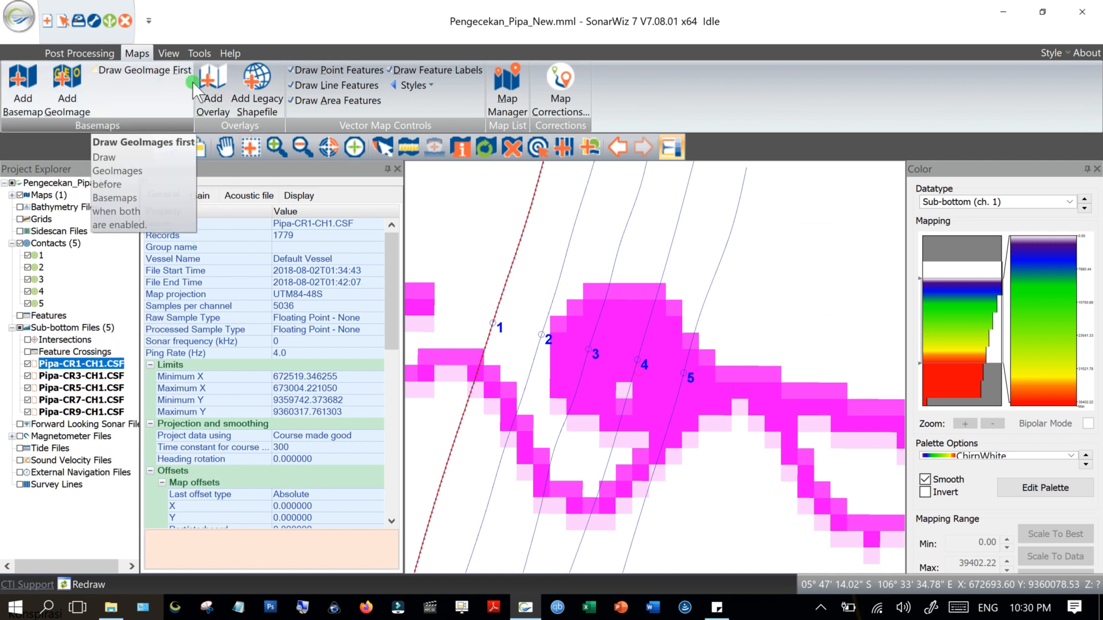
Launch the Chesapeake 3D Viewer, minimize it, and return to the project's post-processing tools.
click(109, 54)
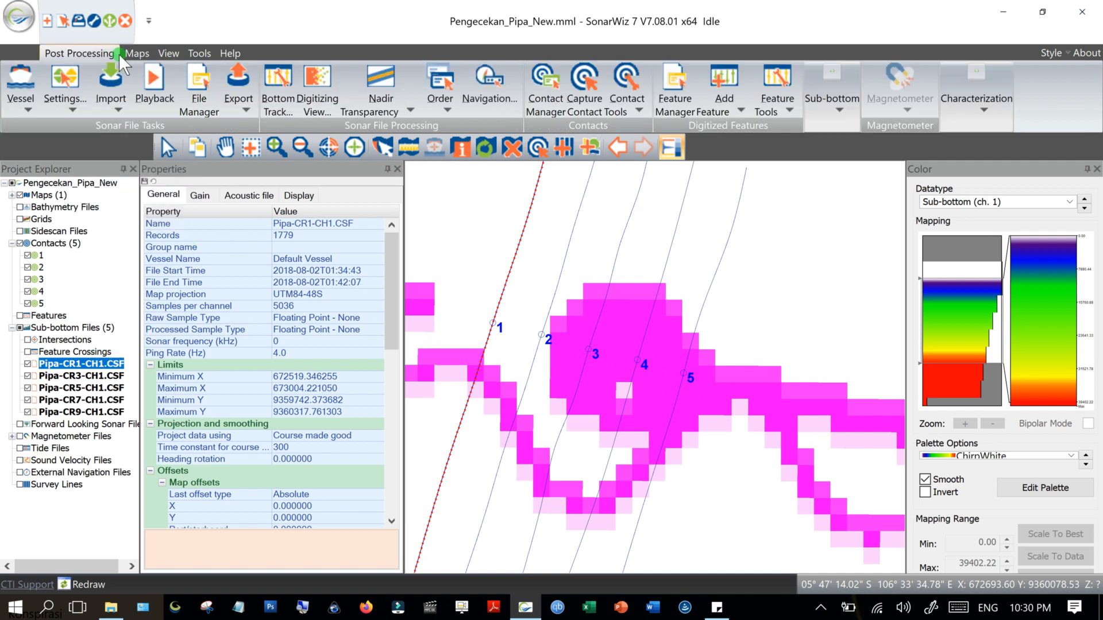
click(136, 53)
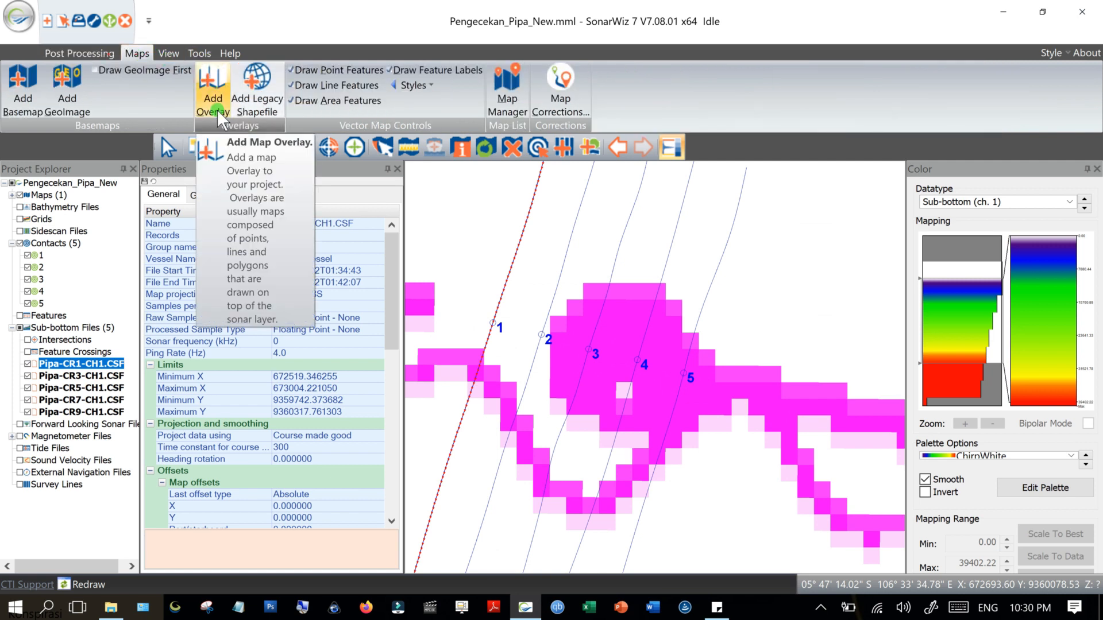
click(172, 55)
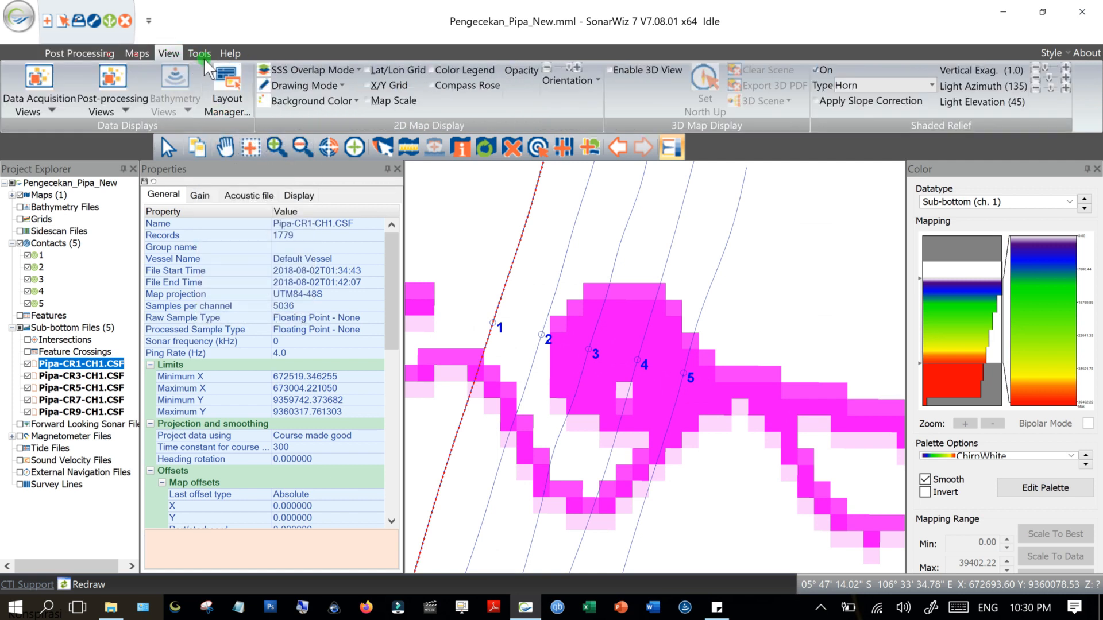
click(204, 56)
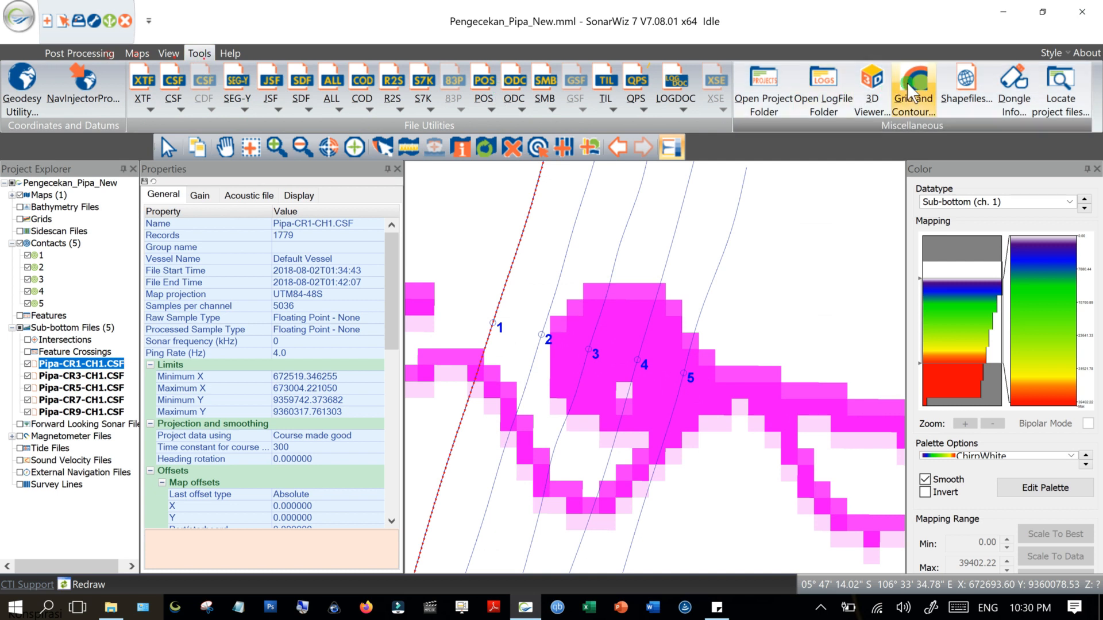
click(873, 92)
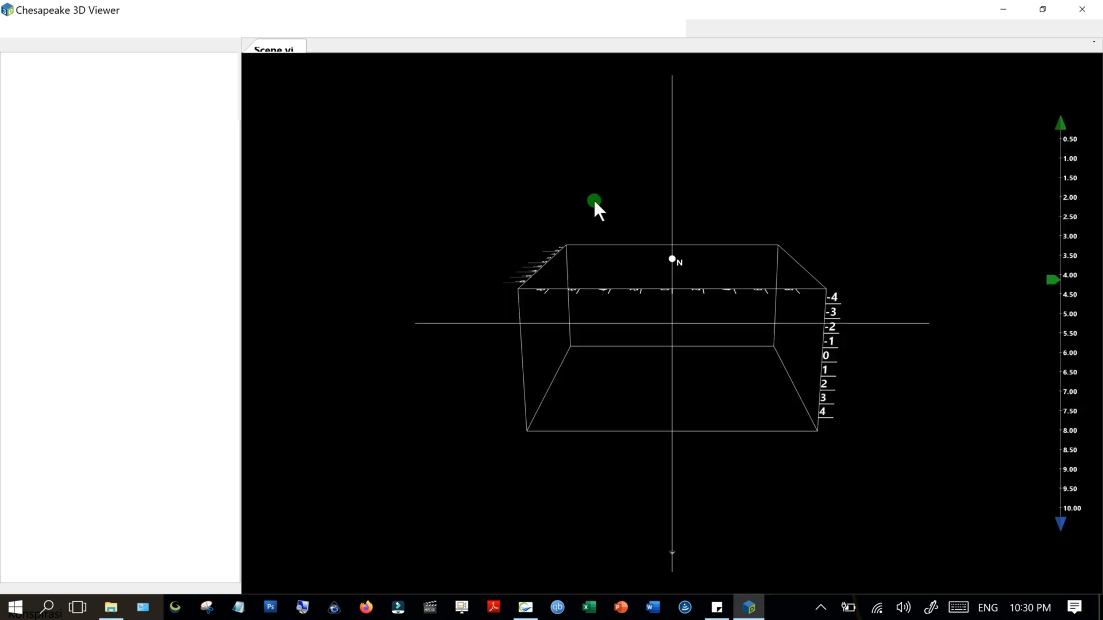
click(1010, 10)
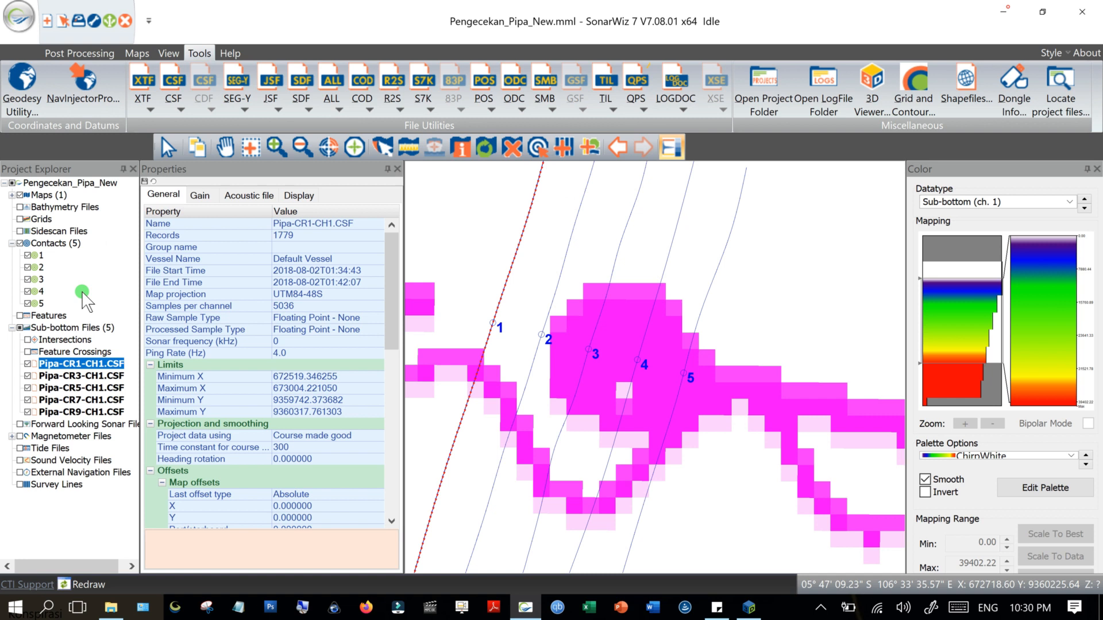
click(101, 51)
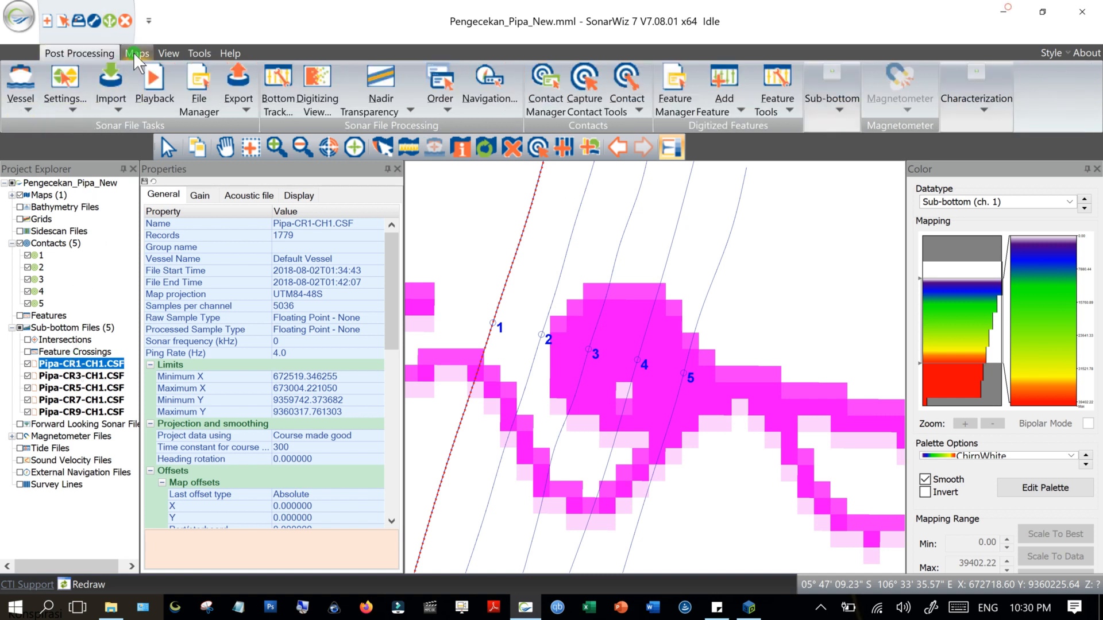
Export all five SBP files to the 3D viewer in Chesapeake .XYZ format with a transparent water column and launch the viewer on completion.
click(240, 108)
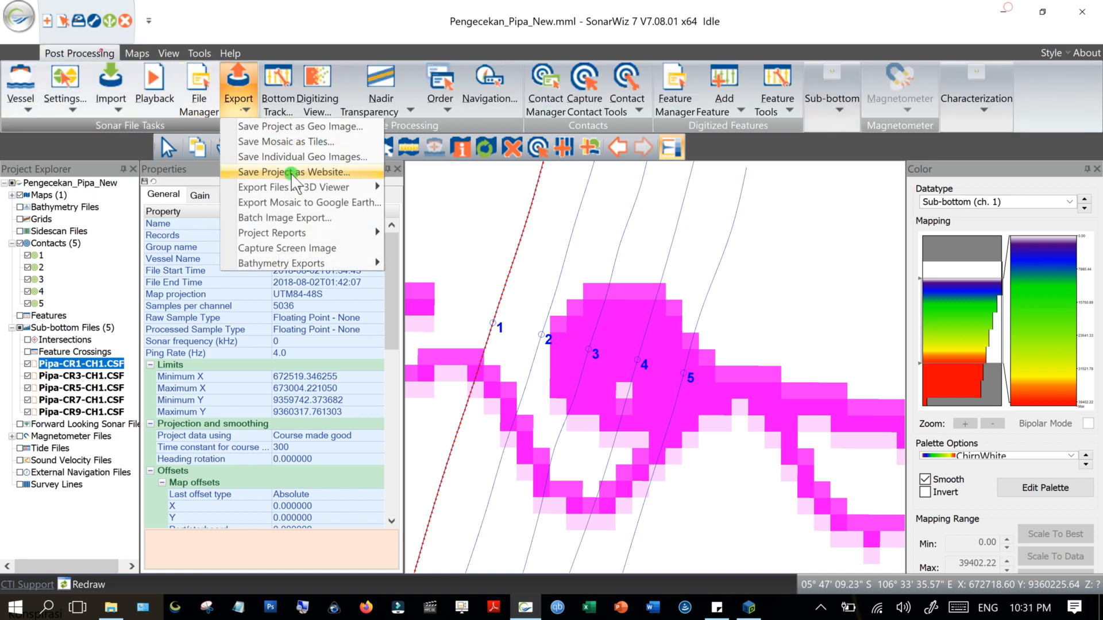
mouse_move(310, 194)
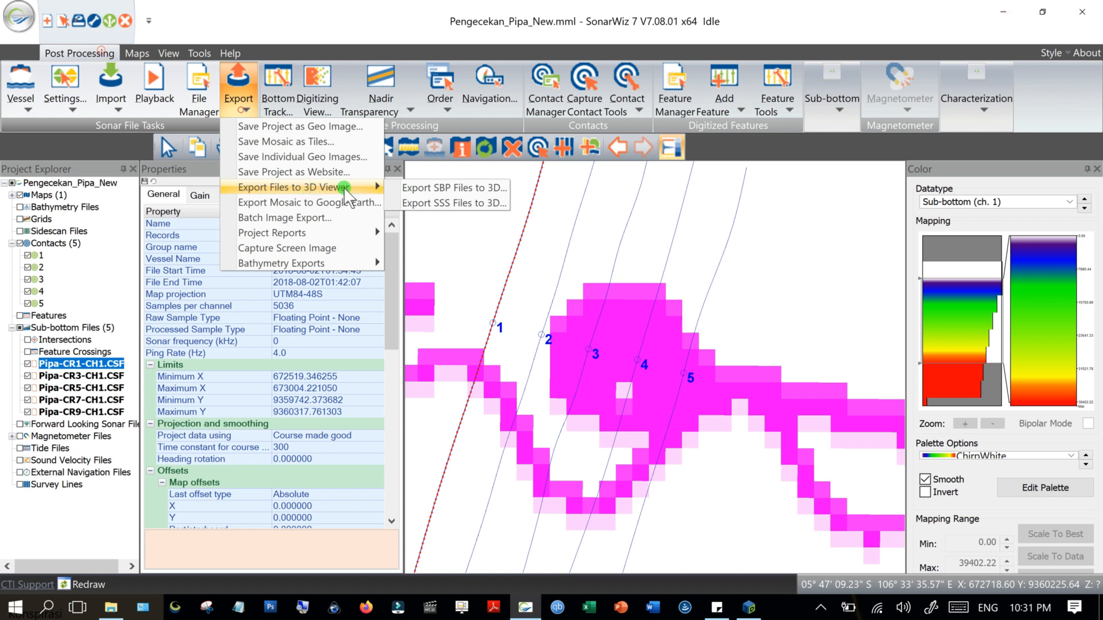
click(416, 188)
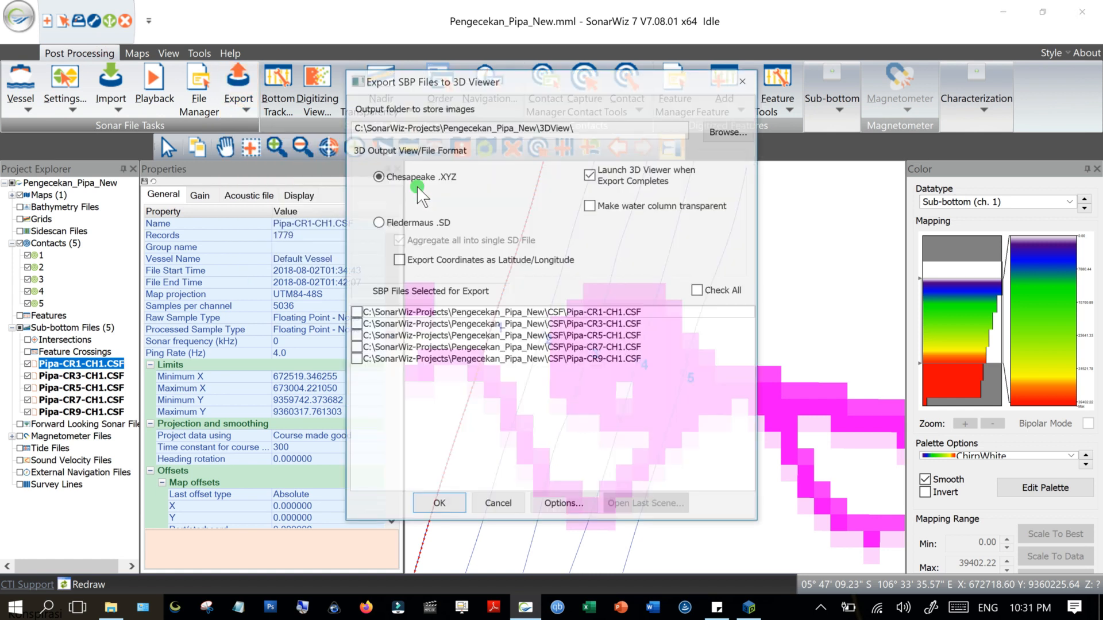
click(700, 289)
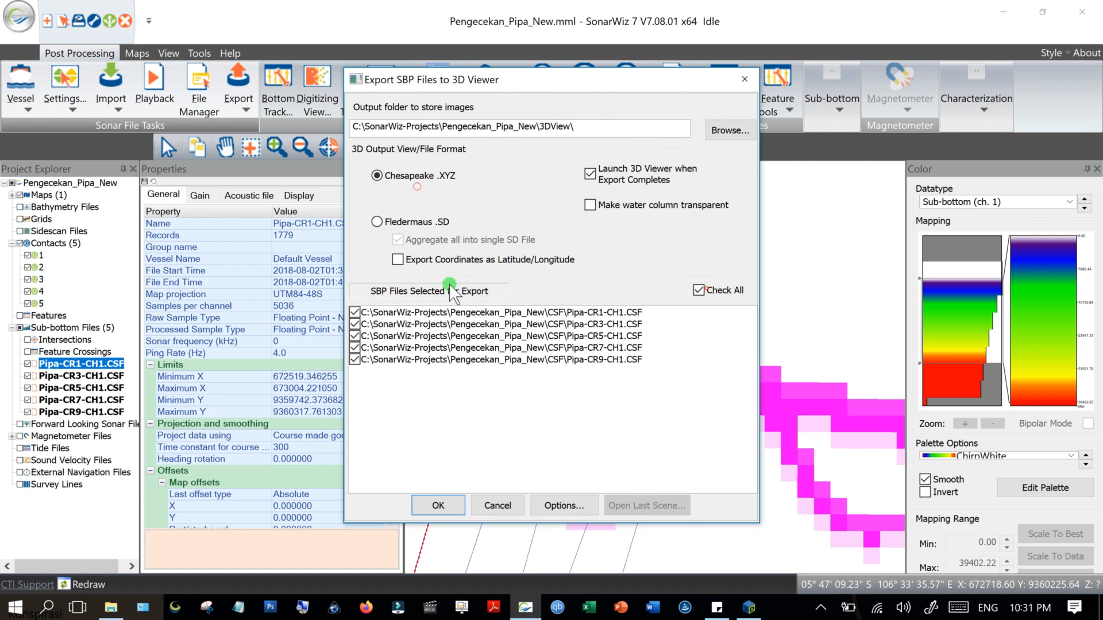
click(601, 214)
click(438, 506)
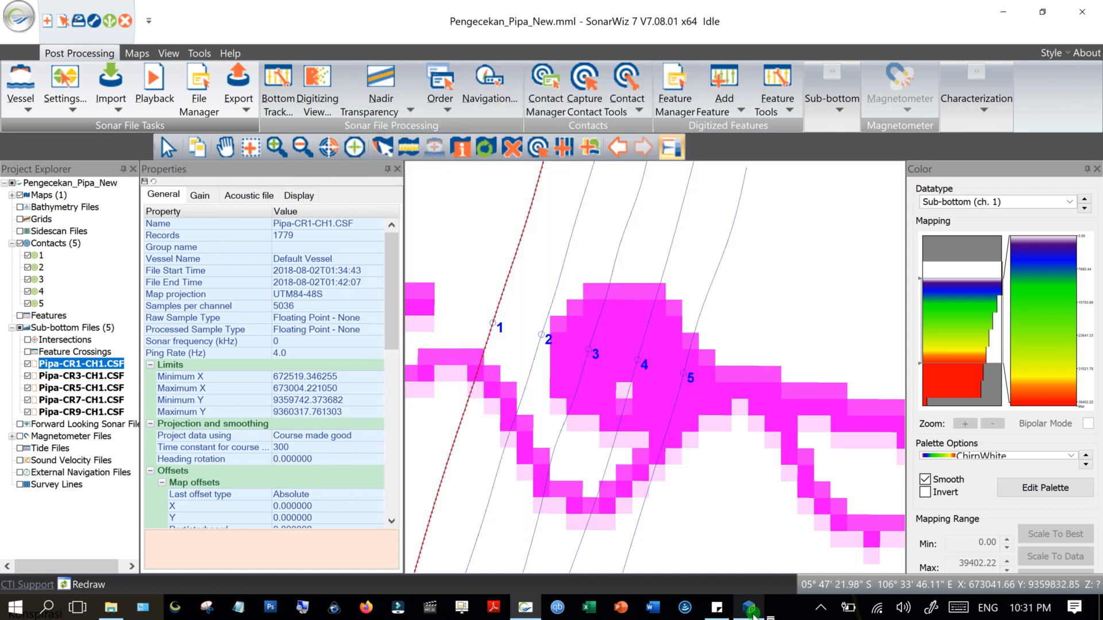
Switch to the Chesapeake 3D Viewer and examine the exported sub-bottom profiles together from the side and obliquely from above.
mouse_move(753, 613)
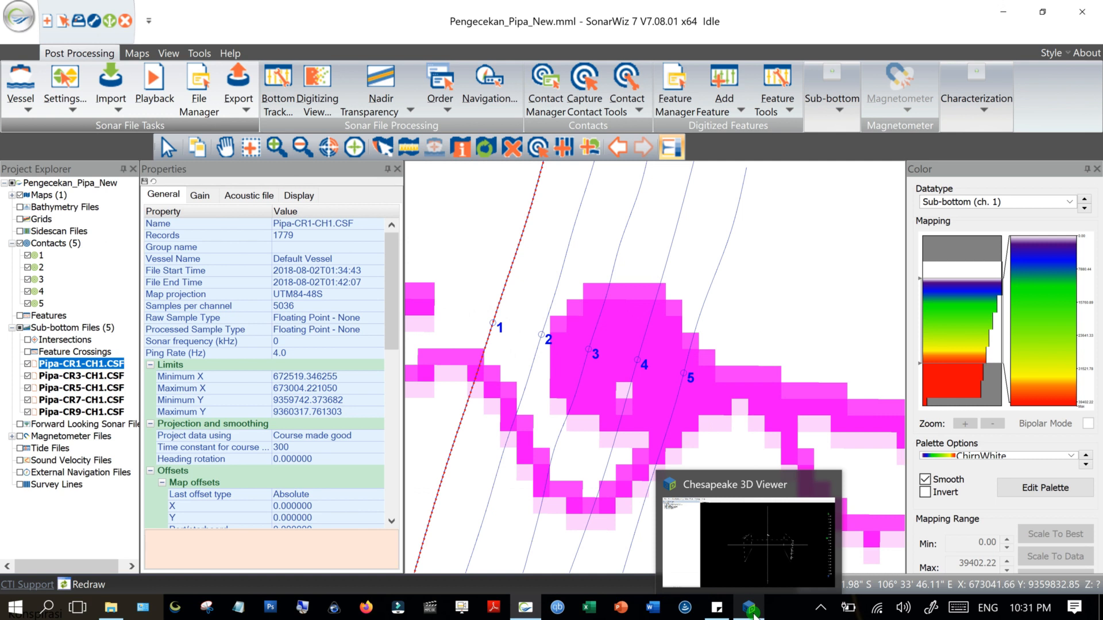
click(753, 613)
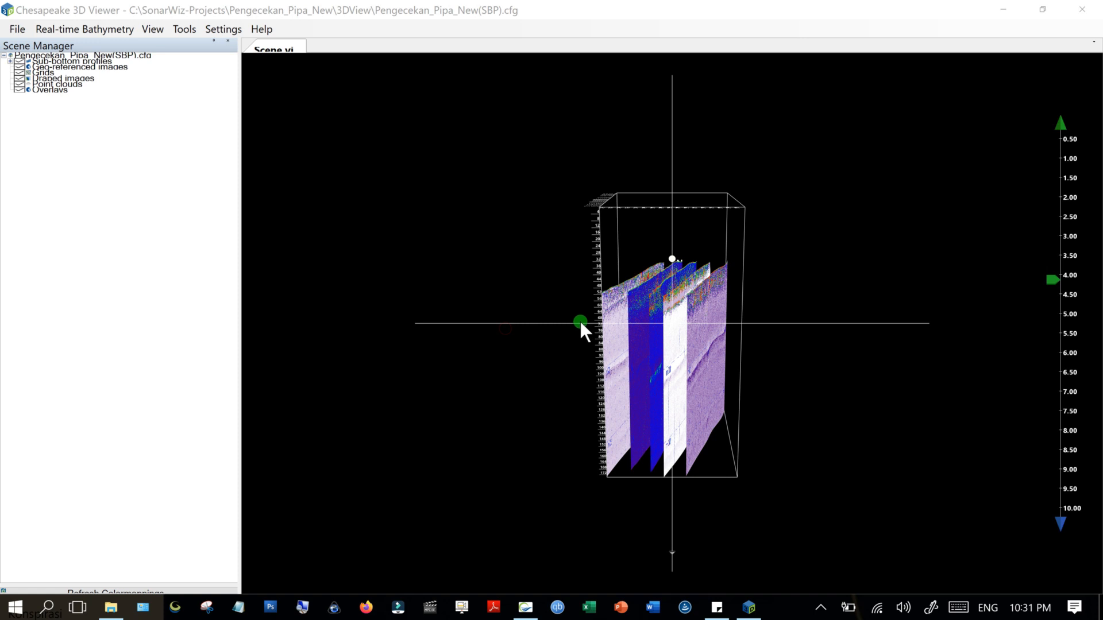
mouse_move(468, 317)
mouse_down()
mouse_move(522, 391)
mouse_move(594, 305)
mouse_move(593, 320)
mouse_move(663, 341)
mouse_move(747, 336)
mouse_move(763, 306)
mouse_move(745, 283)
mouse_move(684, 326)
mouse_up()
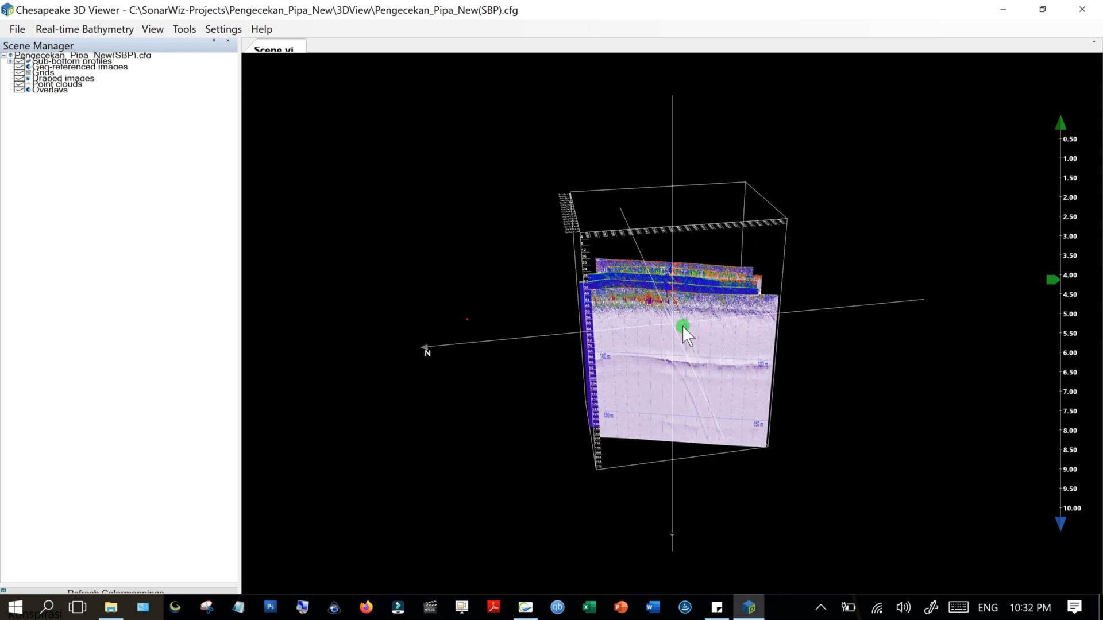
scroll(683, 326, up, 3)
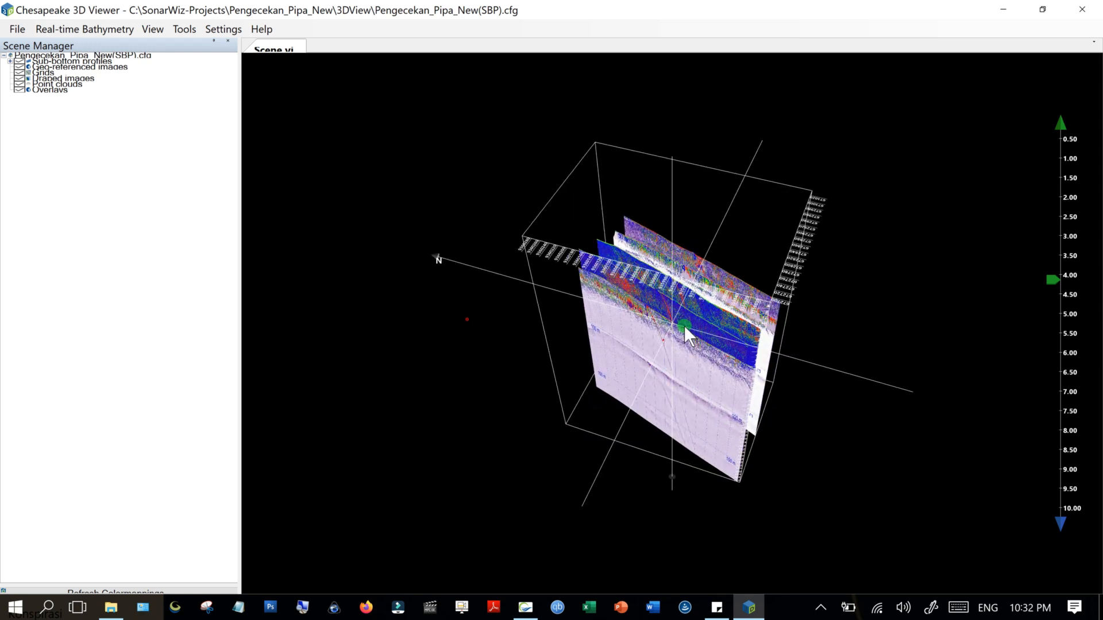
scroll(684, 326, up, 2)
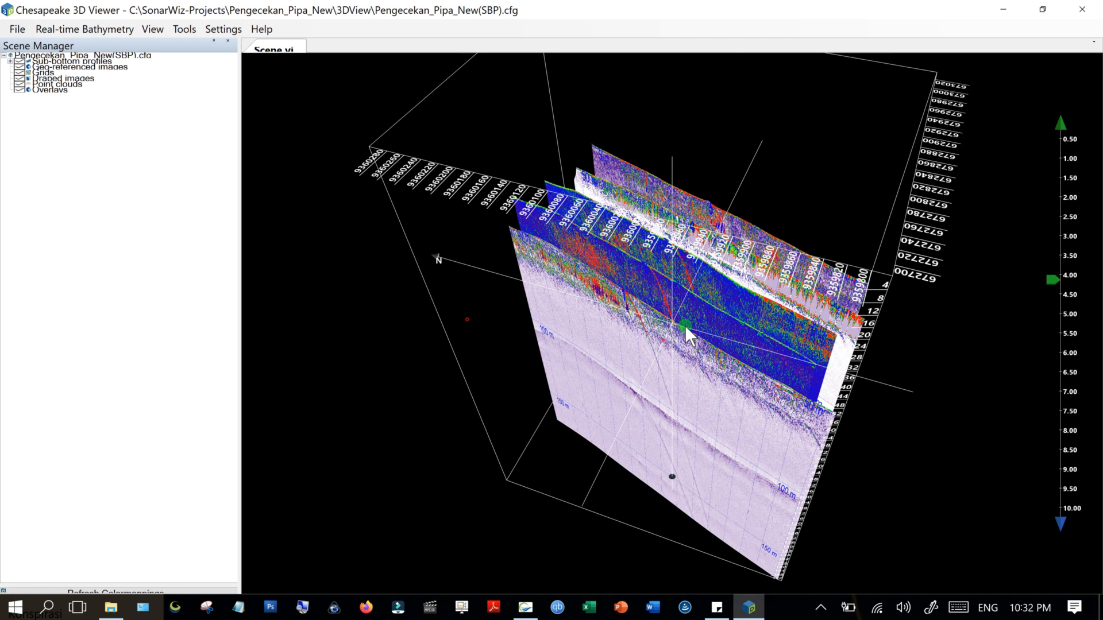
scroll(690, 325, up, 2)
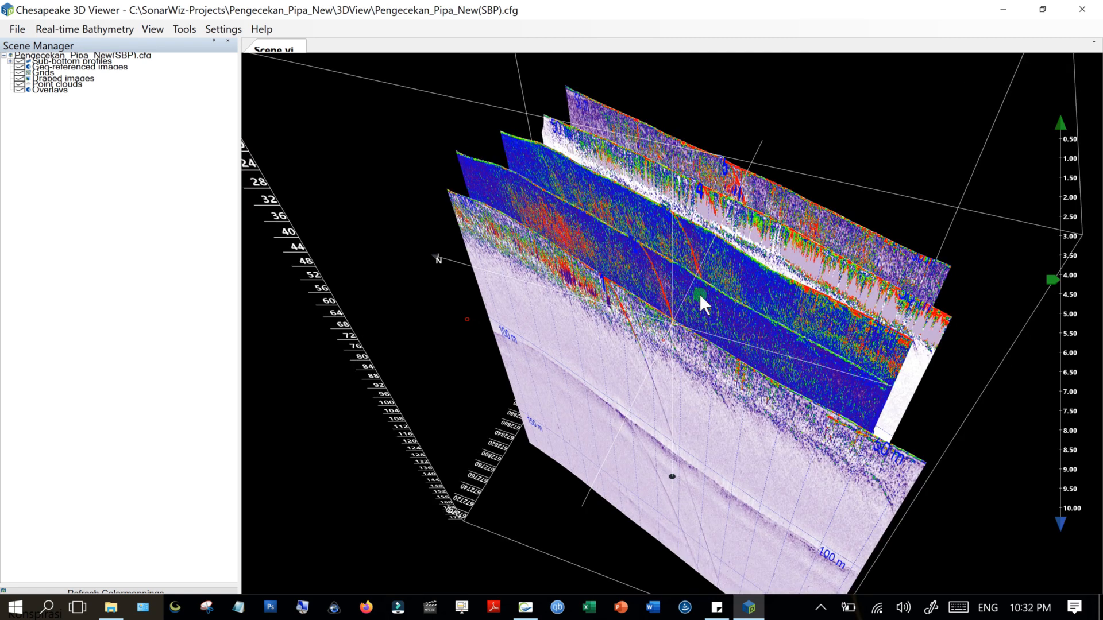
scroll(700, 294, up, 2)
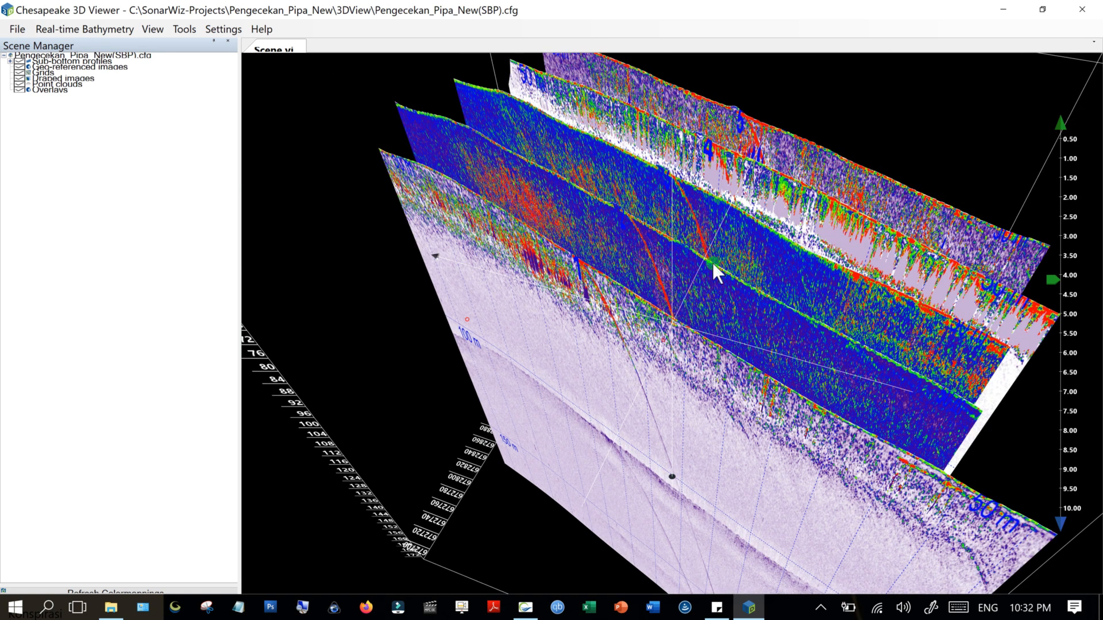
scroll(712, 263, up, 2)
Compare the pipe reflections and numbered contacts across the five profiles in 3D, close up and from several angles.
drag(761, 284, 607, 304)
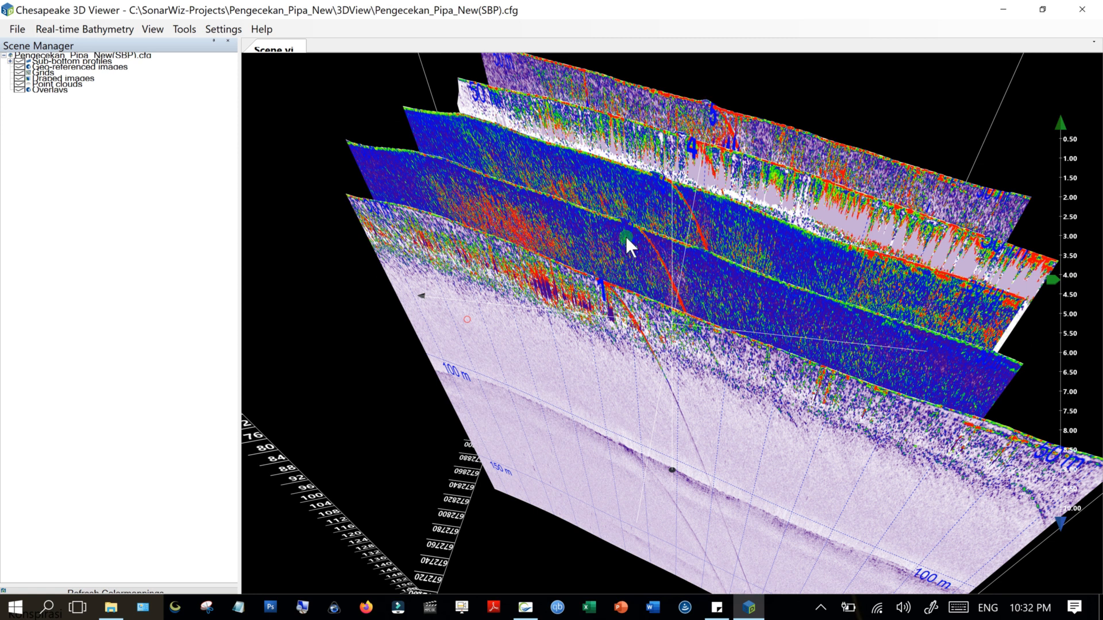
drag(611, 287, 611, 284)
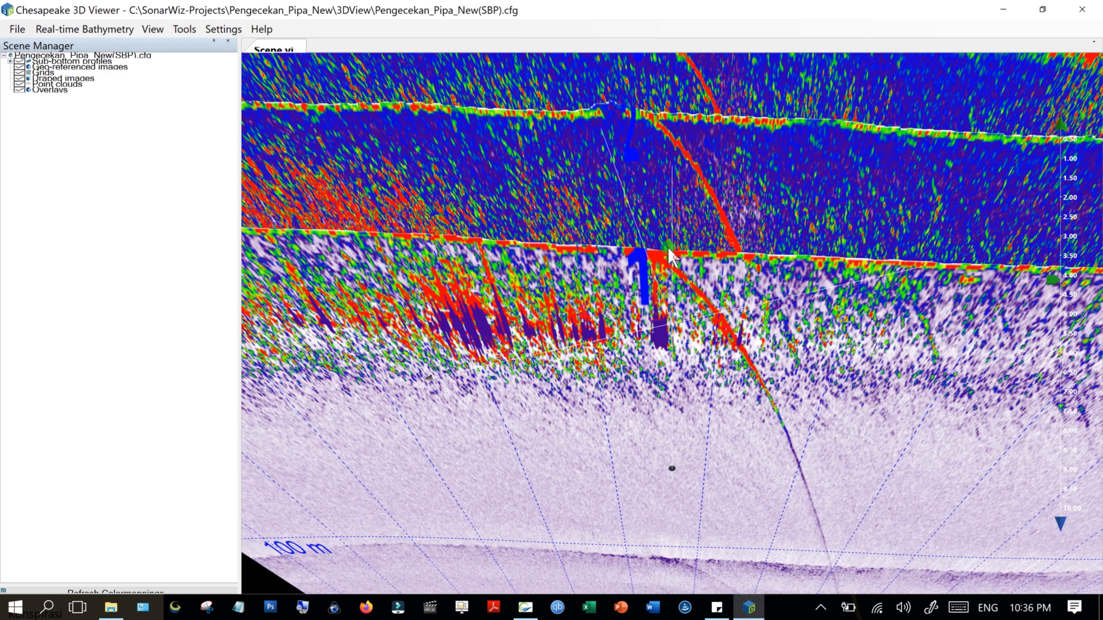
scroll(672, 257, down, 3)
scroll(661, 208, down, 3)
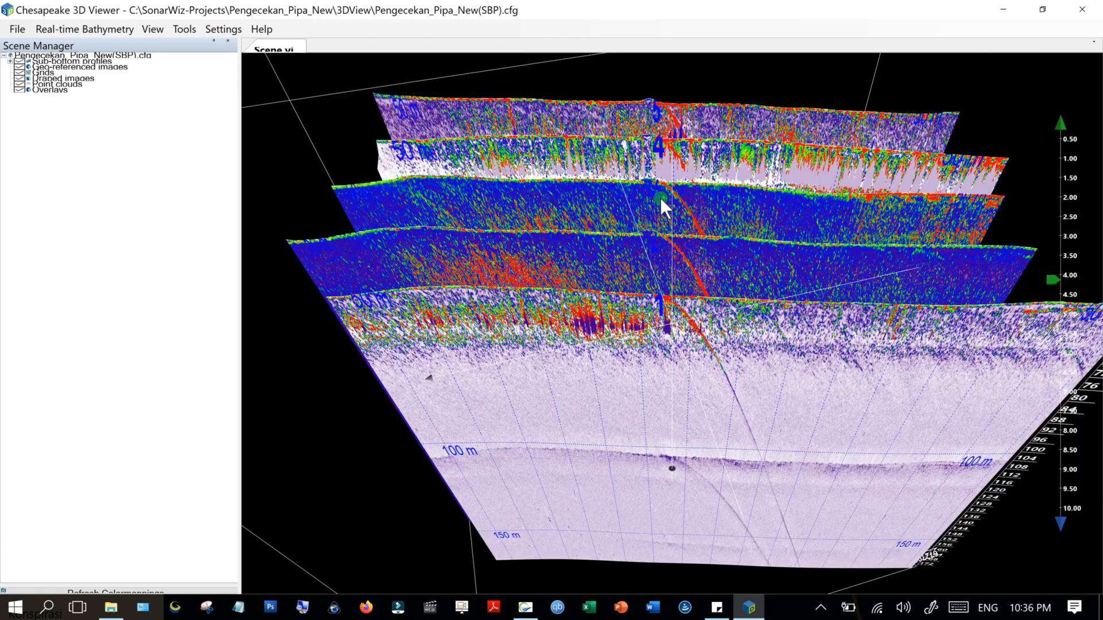
scroll(655, 195, up, 3)
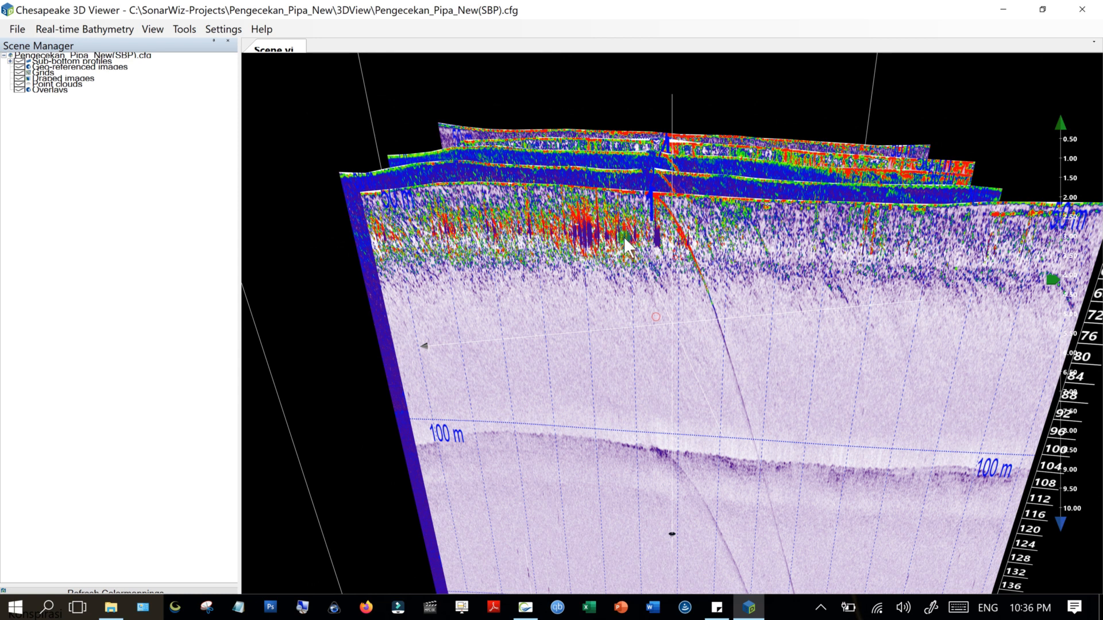
scroll(624, 236, down, 2)
scroll(663, 249, down, 2)
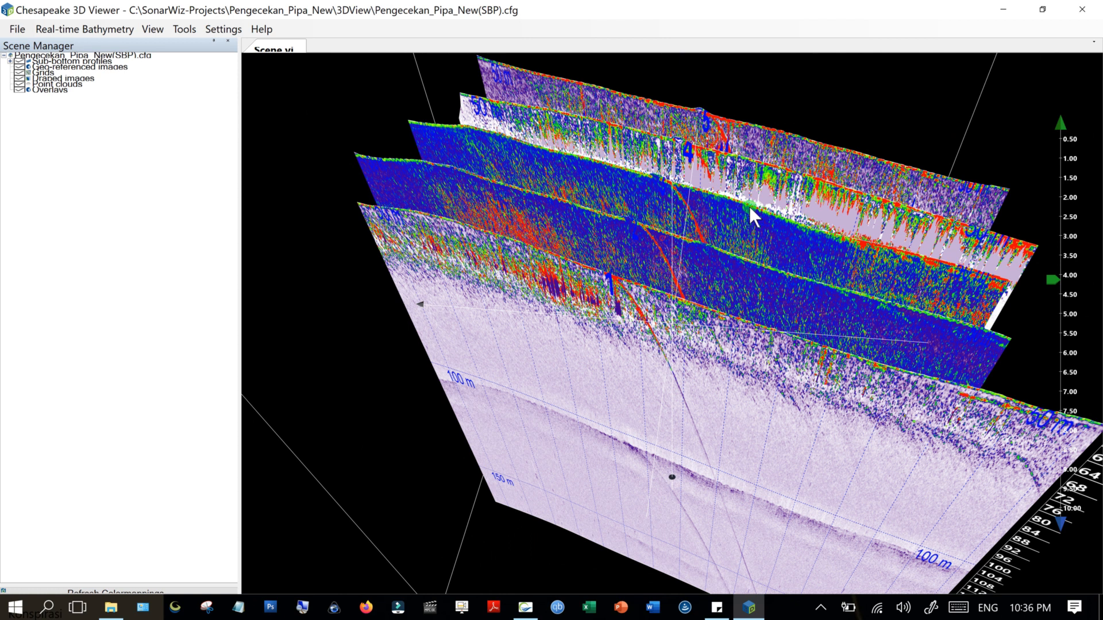
mouse_move(754, 199)
mouse_down()
mouse_move(713, 188)
mouse_move(741, 201)
mouse_up()
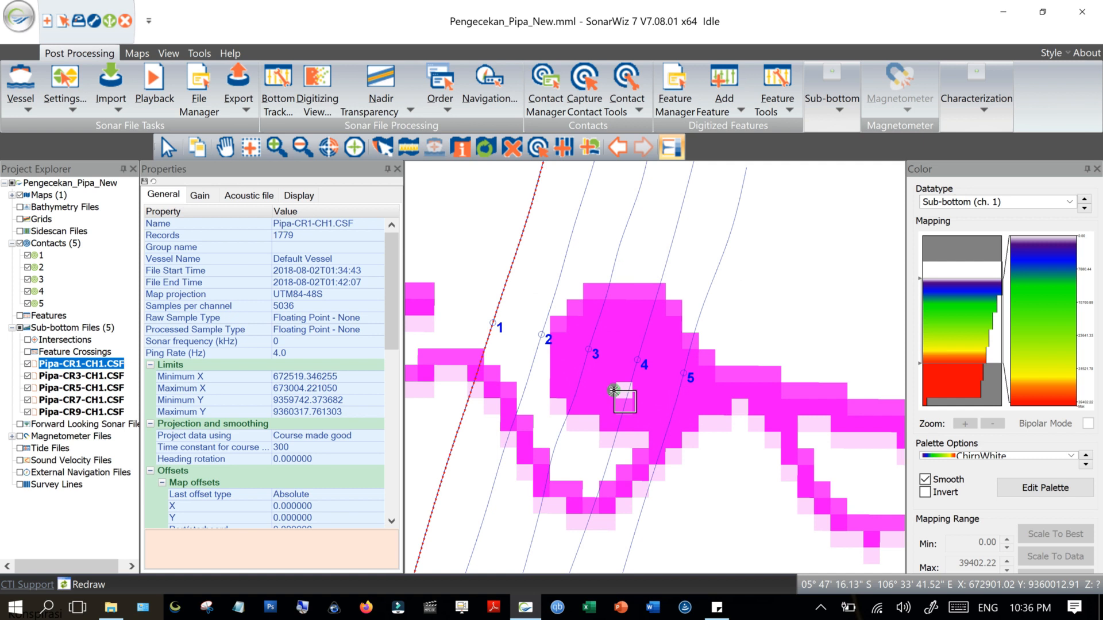
Return to SonarWiz, open the Pipa-CR1-CH1 file for bottom tracking, and inspect the profile around contact 1 more closely.
right_click(70, 363)
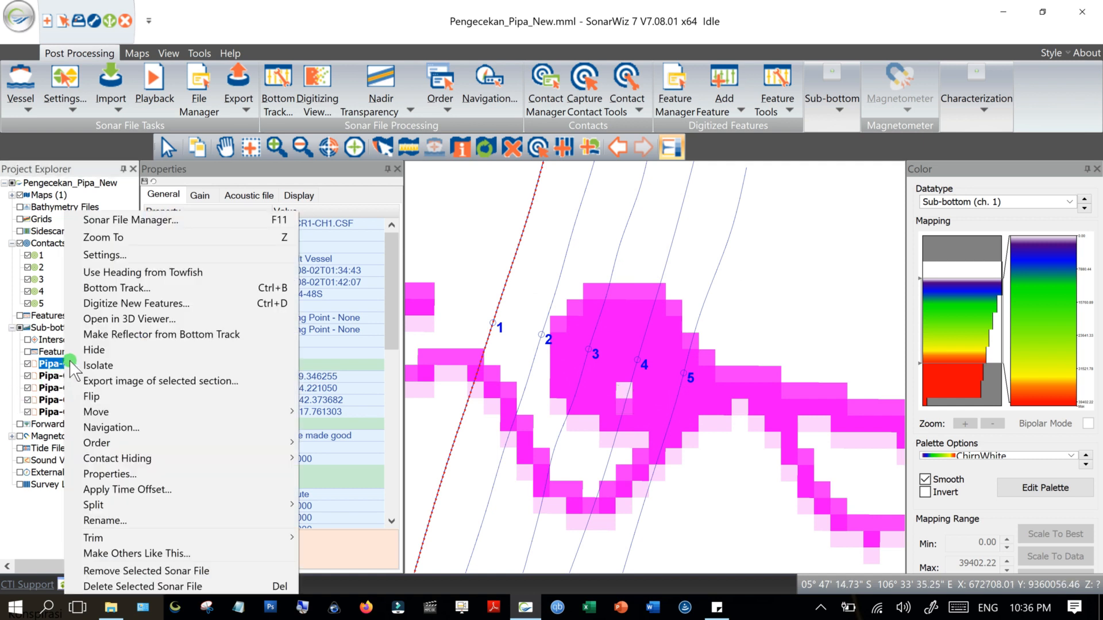
click(106, 287)
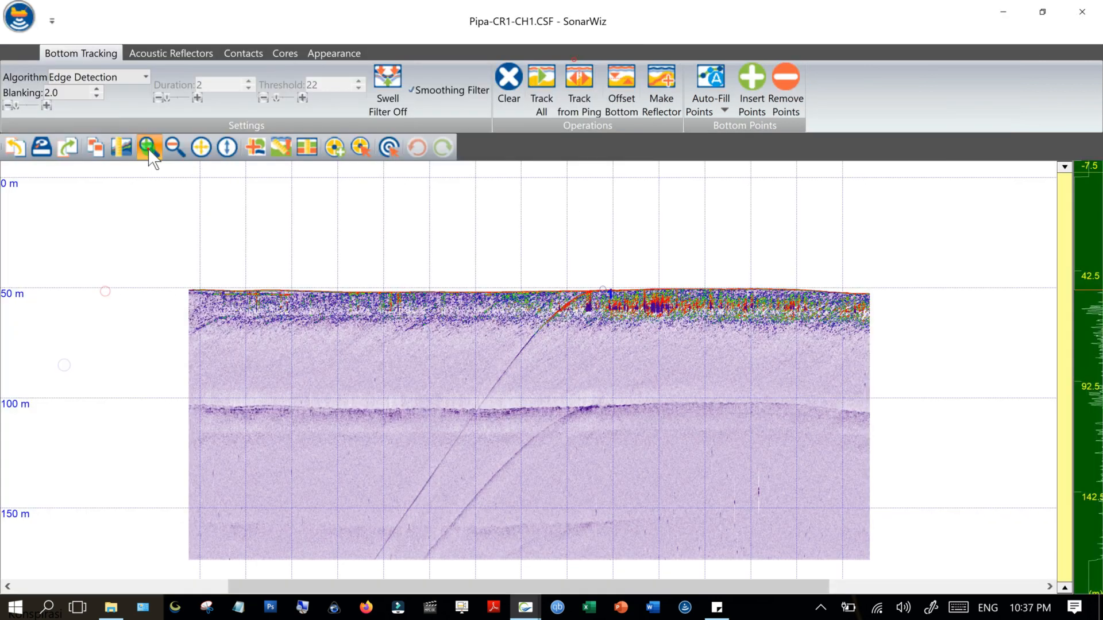
click(650, 390)
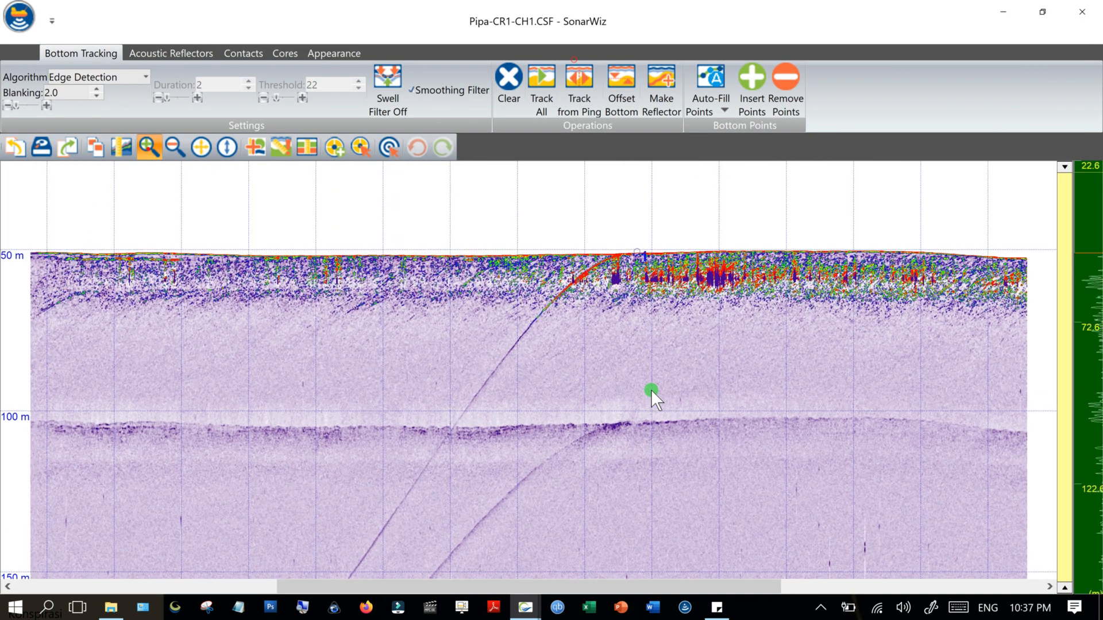